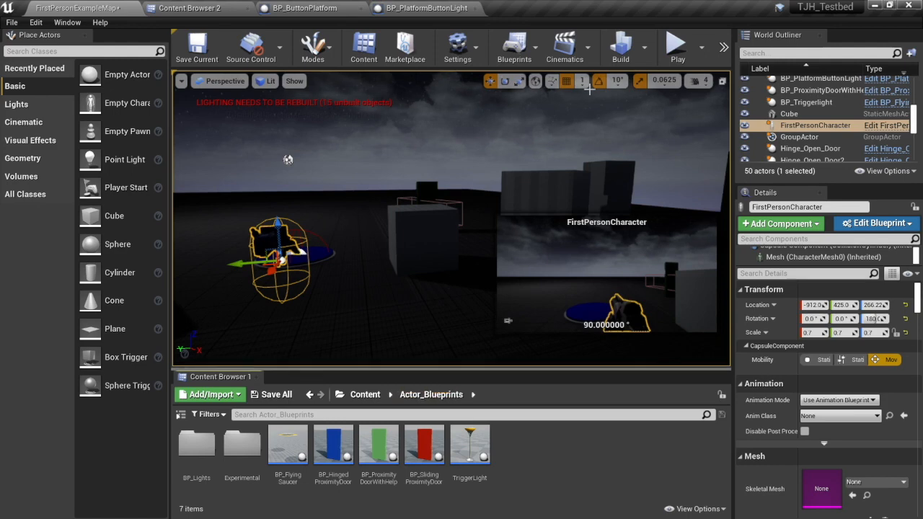
Play-test the level by walking the character onto the blue platform, and end the play session.
click(675, 48)
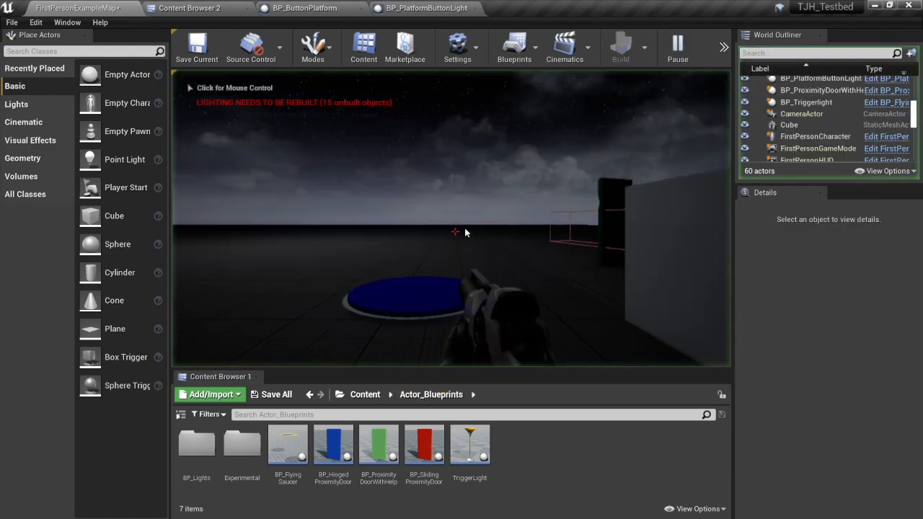
key(w)
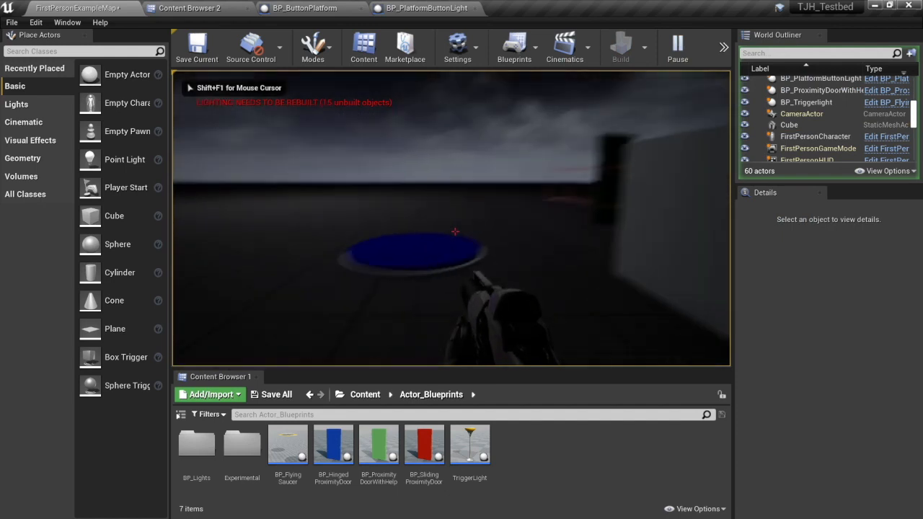
key(w)
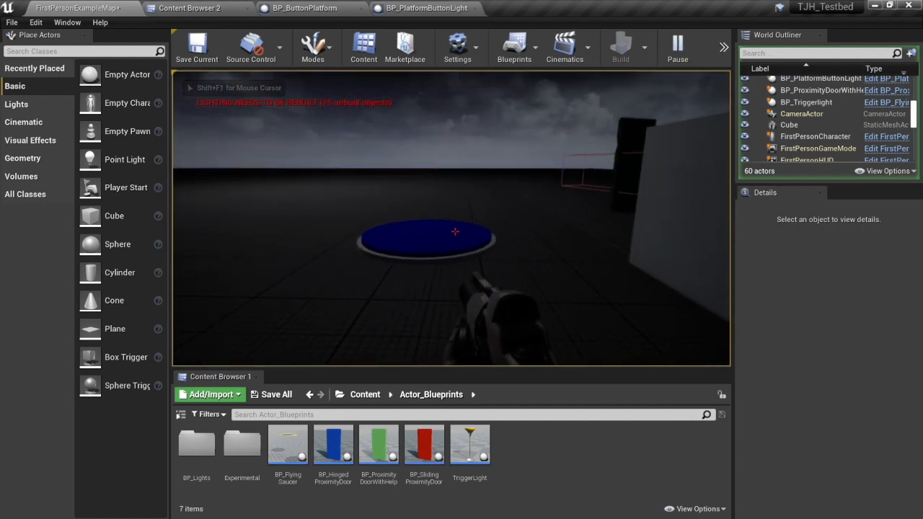
key(w)
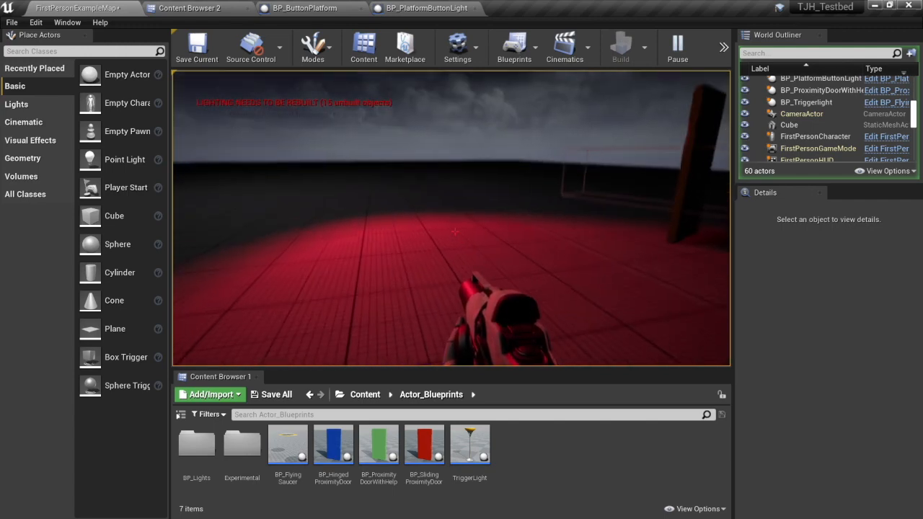
key(Escape)
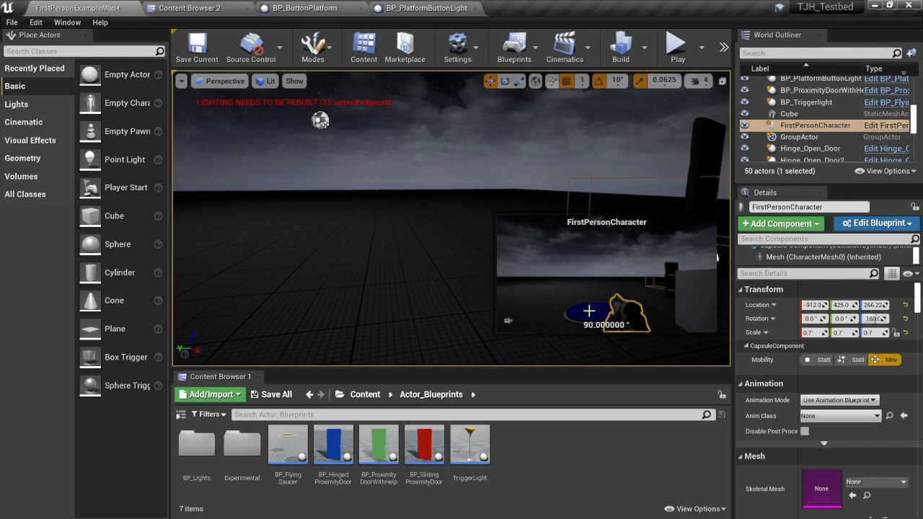
Create a Blueprint class with parent class Actor in the Actor_Blueprints folder and name it BP_ButtonPlate.
right_click(529, 457)
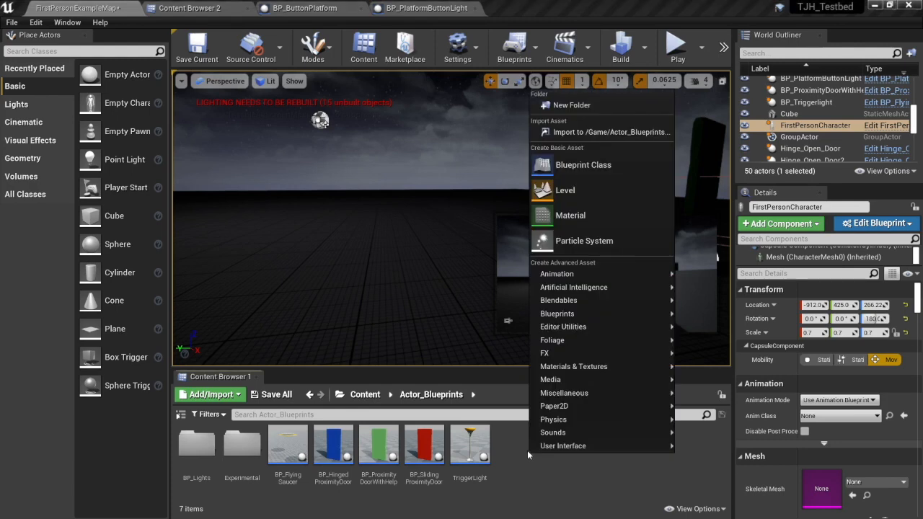
click(573, 165)
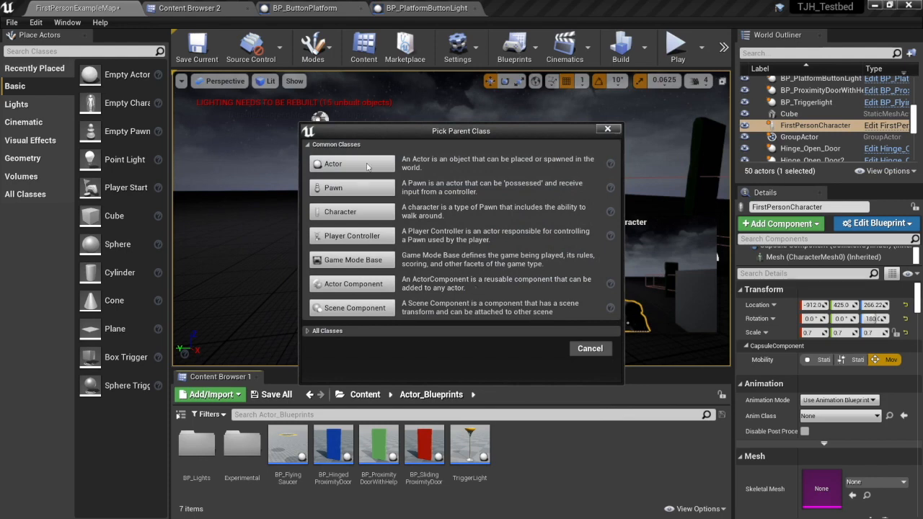
click(367, 165)
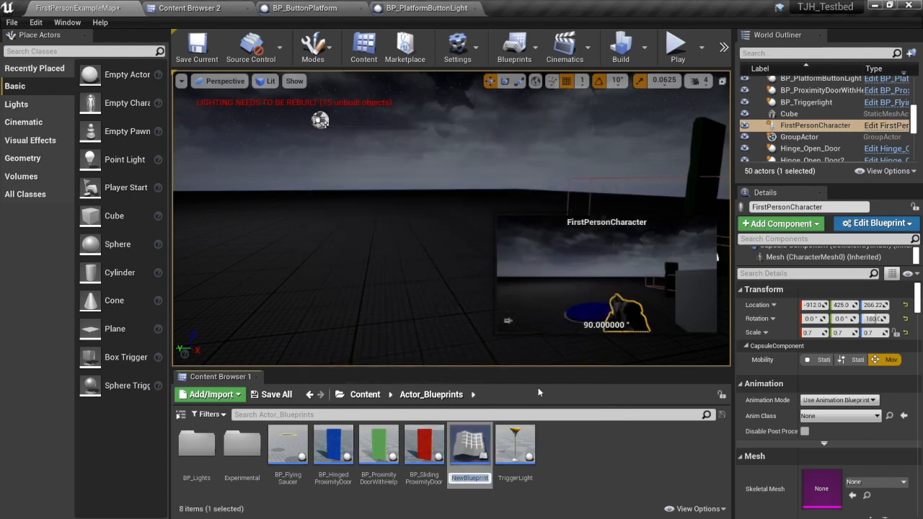
text(BP)
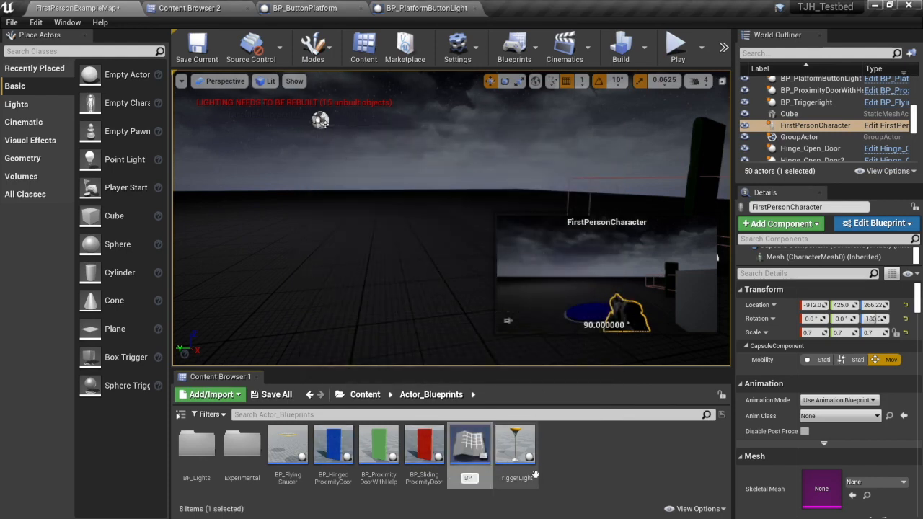
text(_Butto)
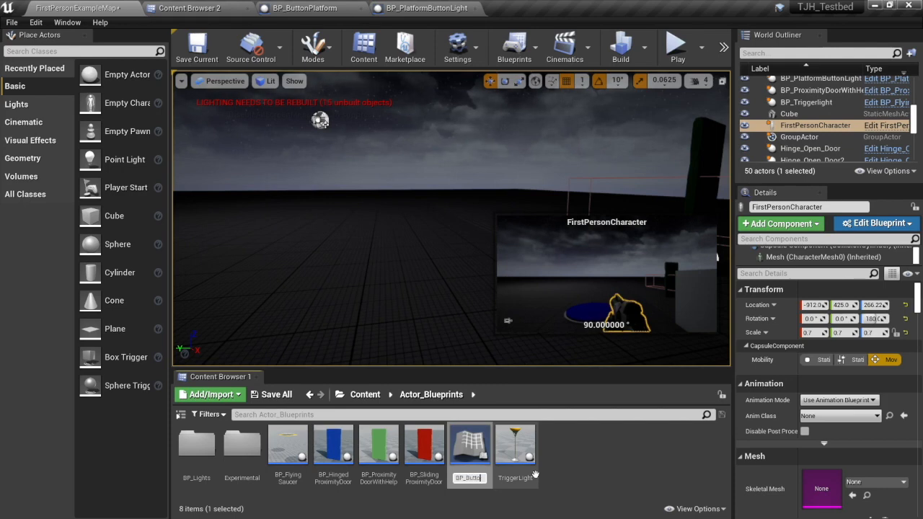
text(nPlate)
key(Return)
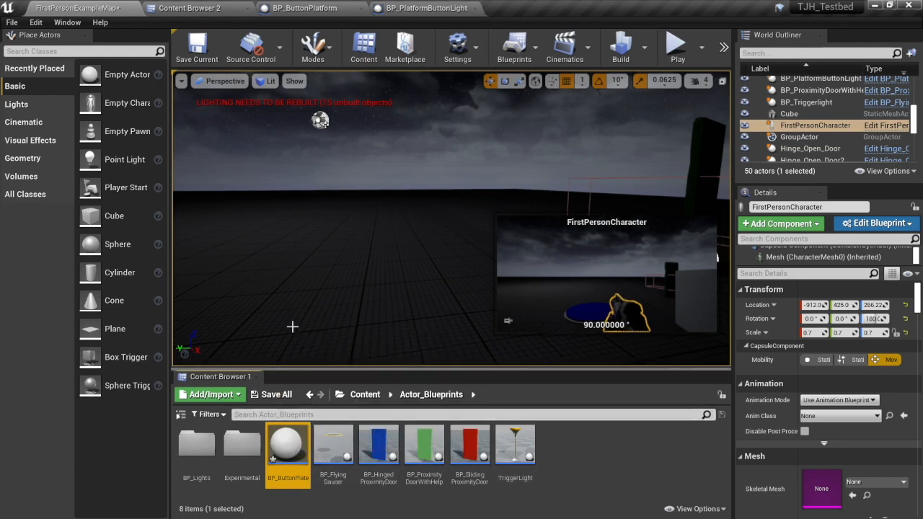
Open BP_ButtonPlate for editing and dock its editor beside the other open Blueprint tabs.
right_drag(356, 278, 336, 264)
key(s)
double_click(281, 465)
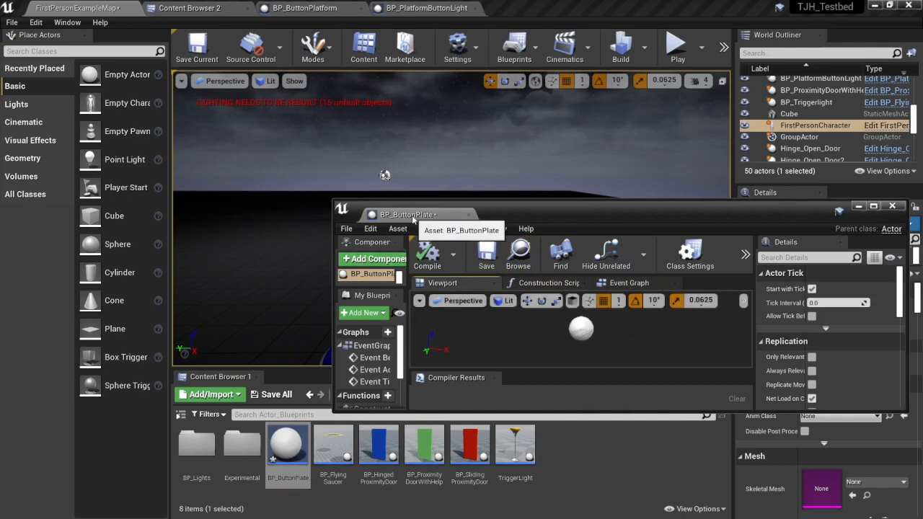
drag(407, 214, 516, 11)
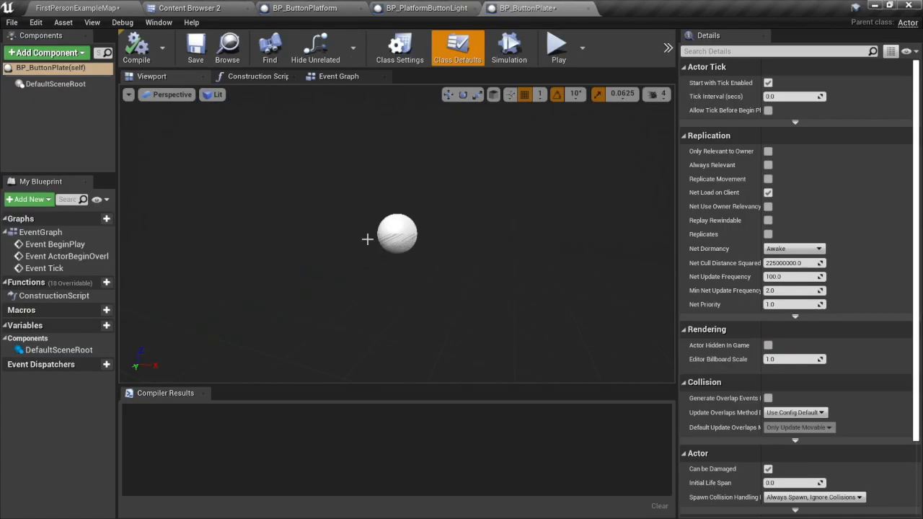
Add a Cylinder component to BP_ButtonPlate and keep its default name.
click(80, 52)
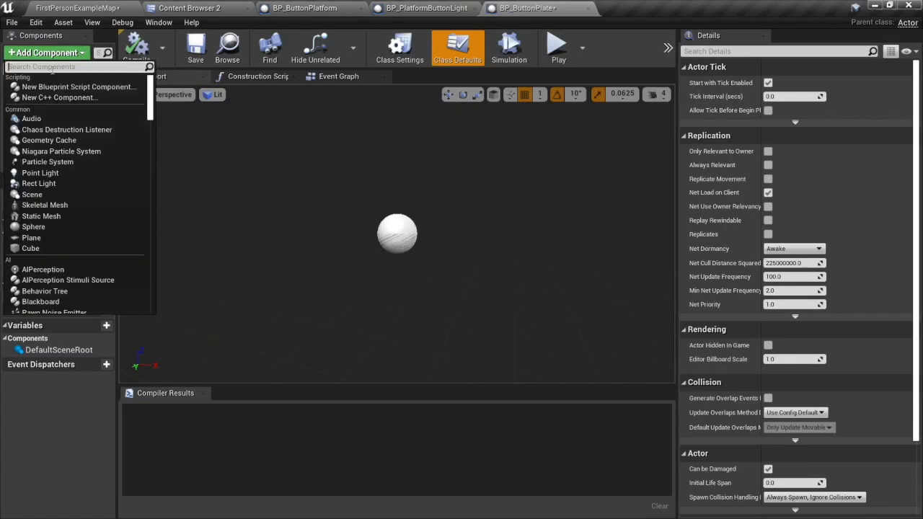
text(cyld)
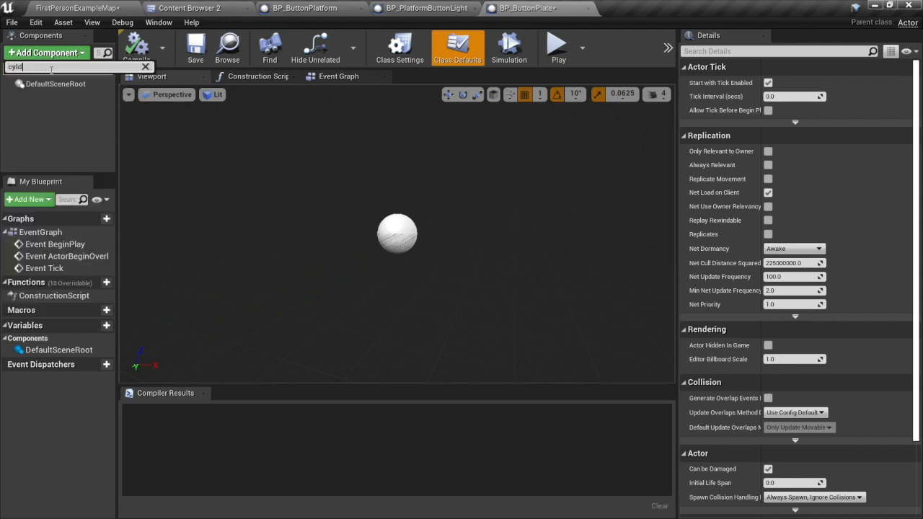
key(BackSpace)
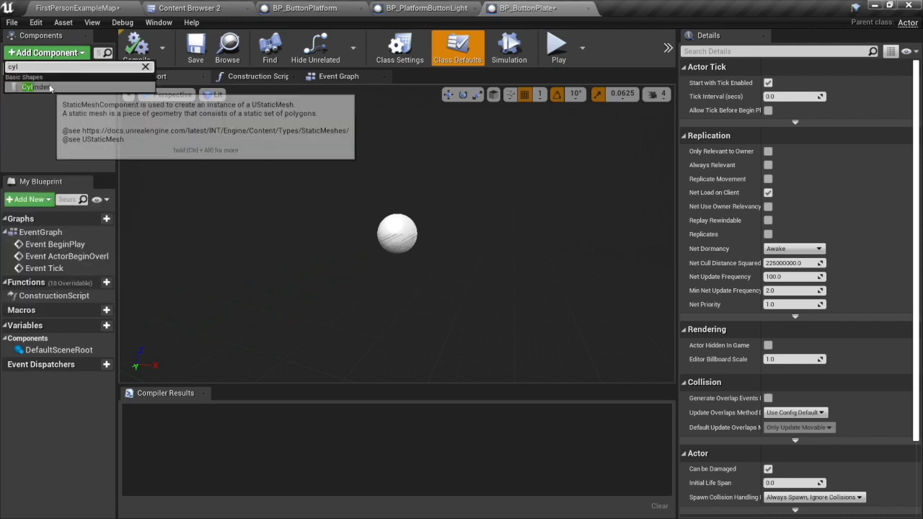
click(51, 87)
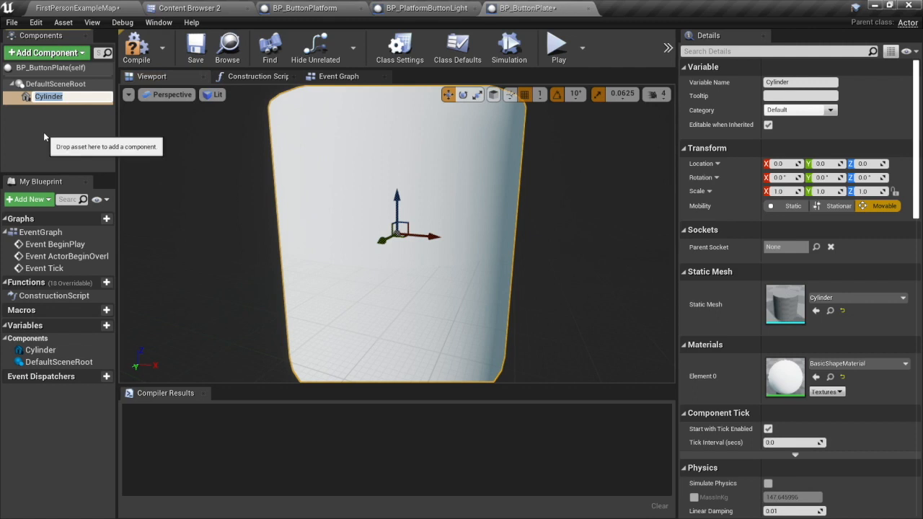
key(Return)
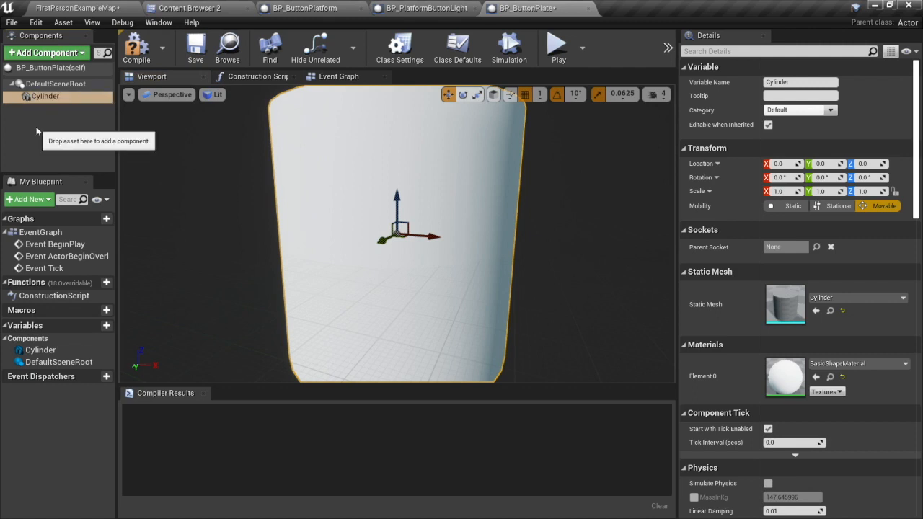
Duplicate the Cylinder component in BP_ButtonPlate.
click(36, 97)
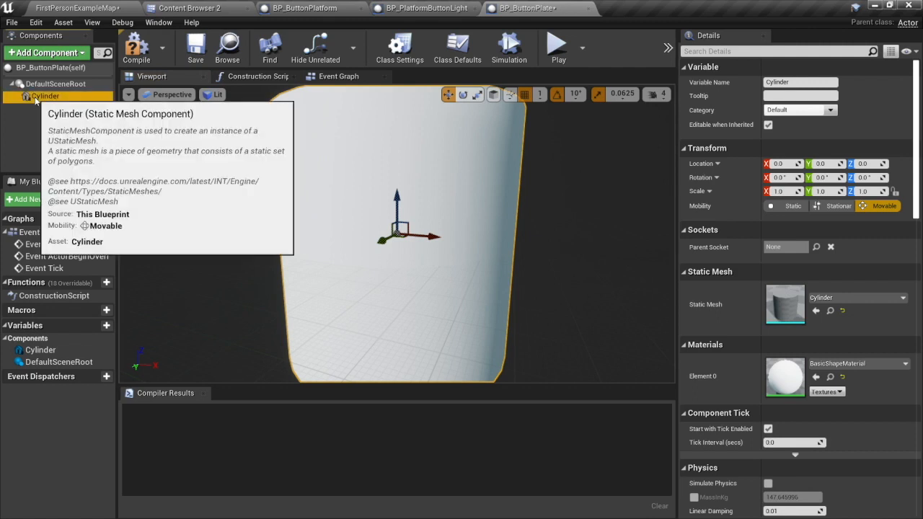
right_click(42, 100)
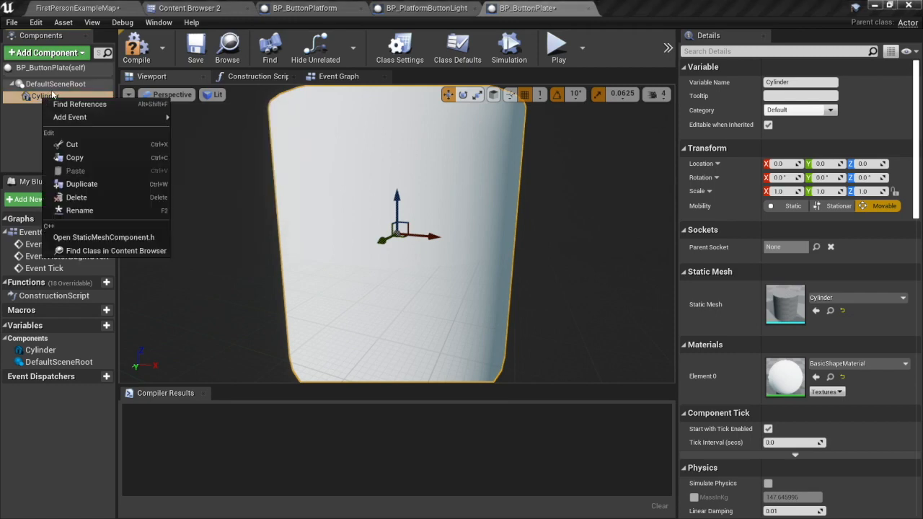
click(90, 180)
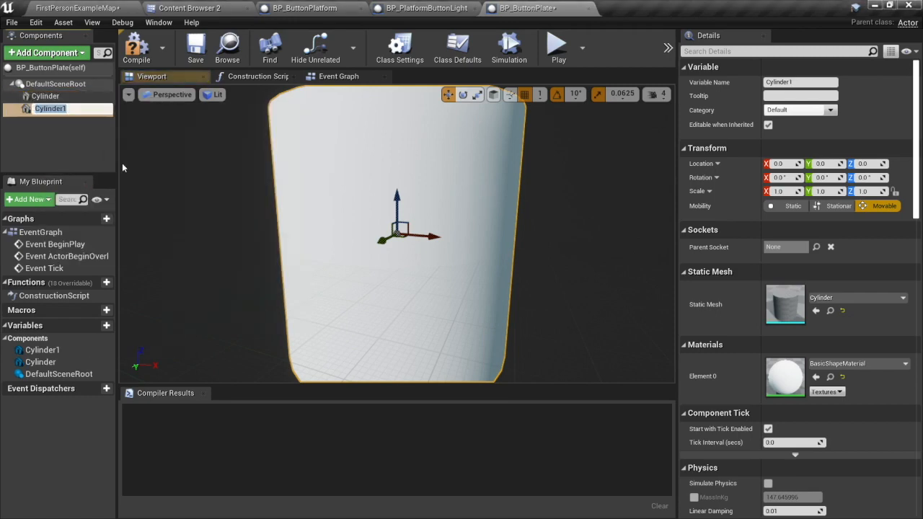
Flatten the original Cylinder into a thin base disc with a Z scale of 0.0625.
click(375, 148)
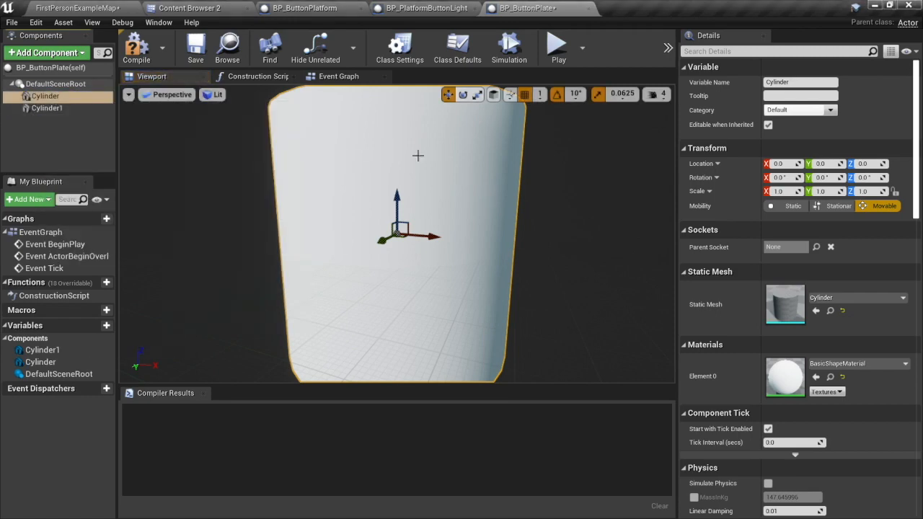
click(476, 95)
drag(398, 199, 398, 252)
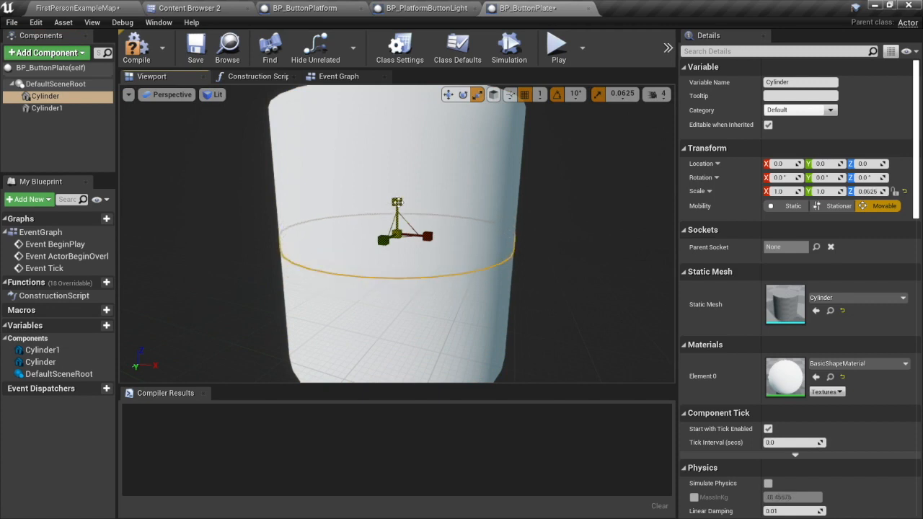
Assign the AnimSharingGreen material to the duplicate component Cylinder1.
click(36, 108)
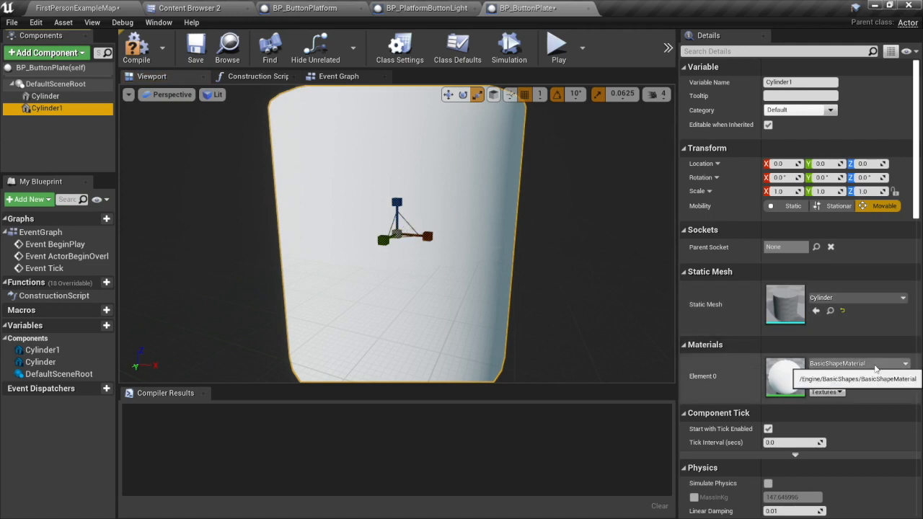
click(875, 366)
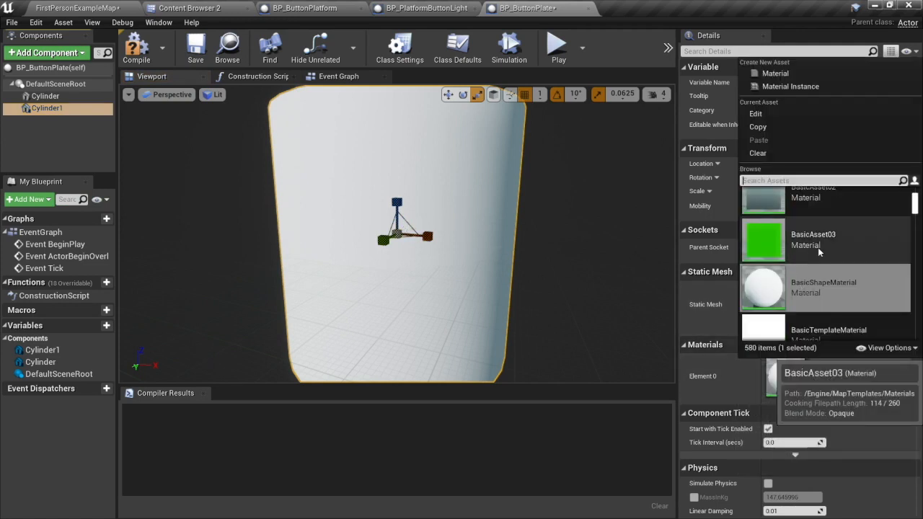
scroll(818, 250, up, 2)
scroll(818, 251, up, 6)
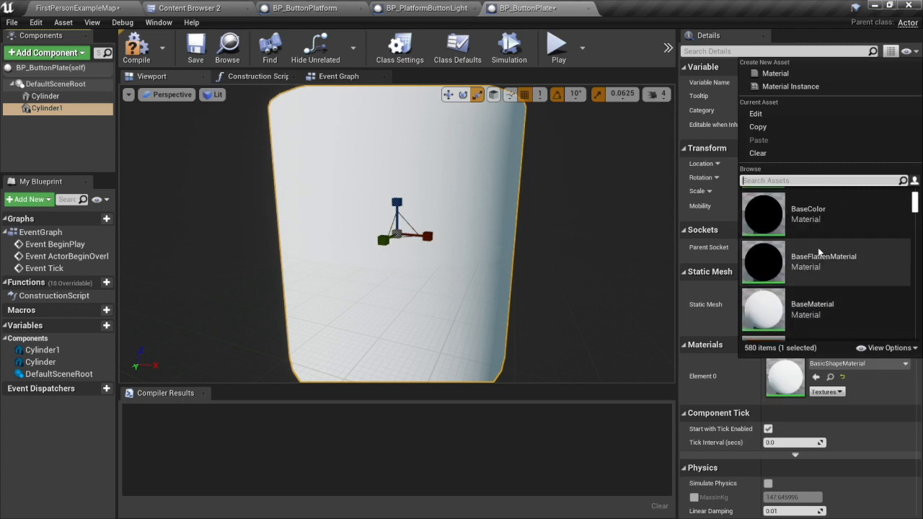
scroll(818, 251, up, 3)
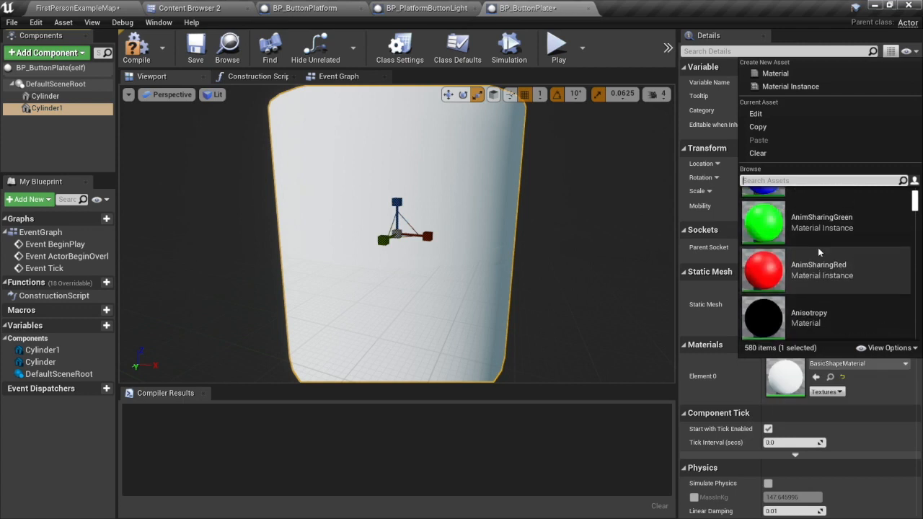
click(829, 261)
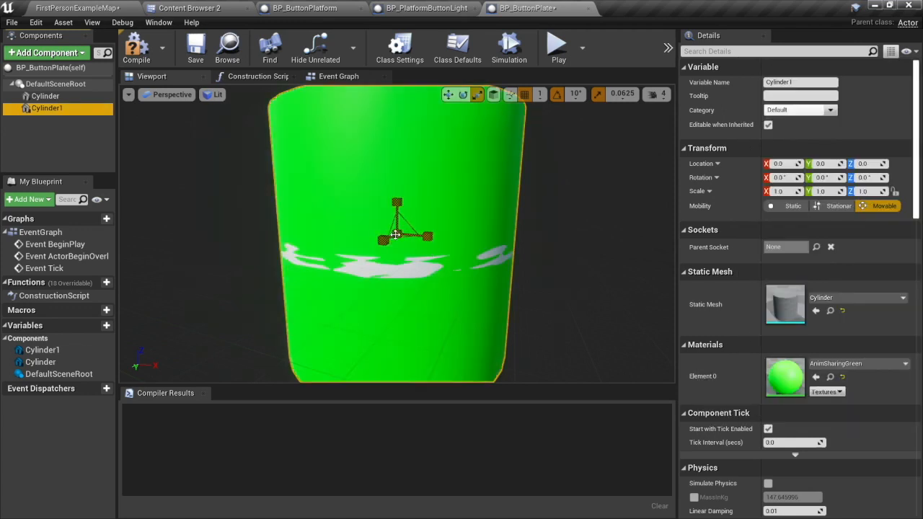
Scale the green Cylinder1 uniformly to 0.875 and flatten it to a Z scale of 0.125.
drag(419, 238, 408, 249)
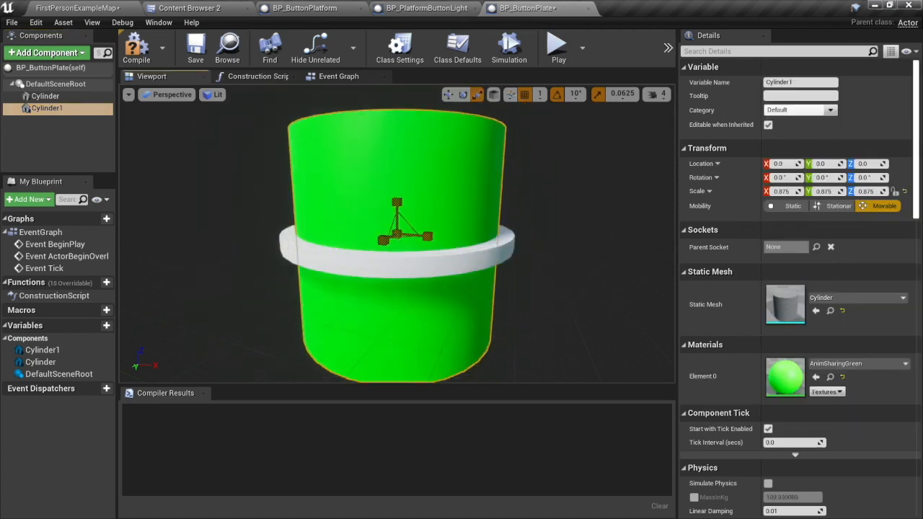
drag(397, 203, 398, 261)
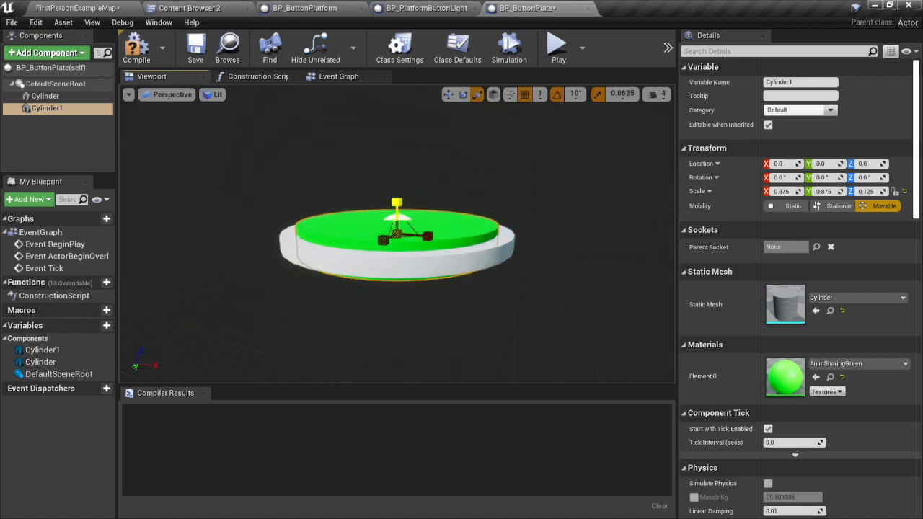
Thin the green Cylinder1 to a Z scale of 0.0625 and raise it to a Z location of 2.0 above the base.
key(w)
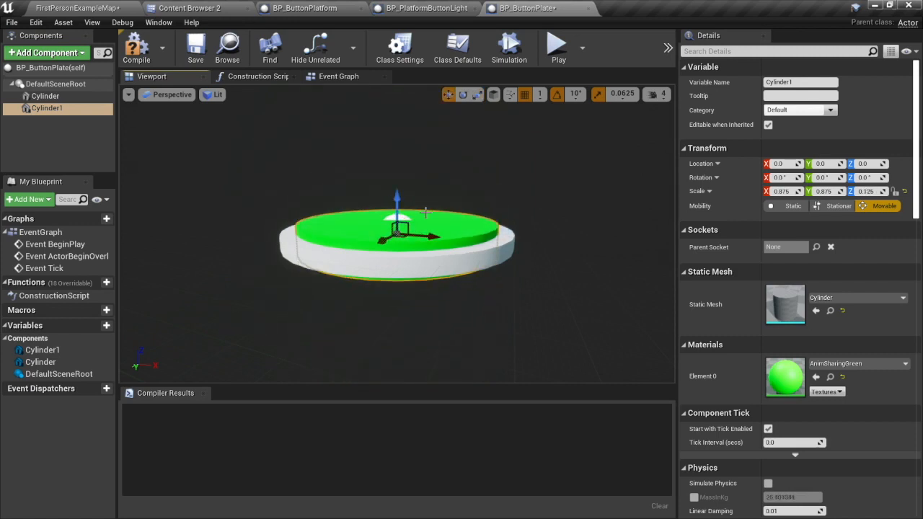
drag(402, 212, 396, 197)
key(r)
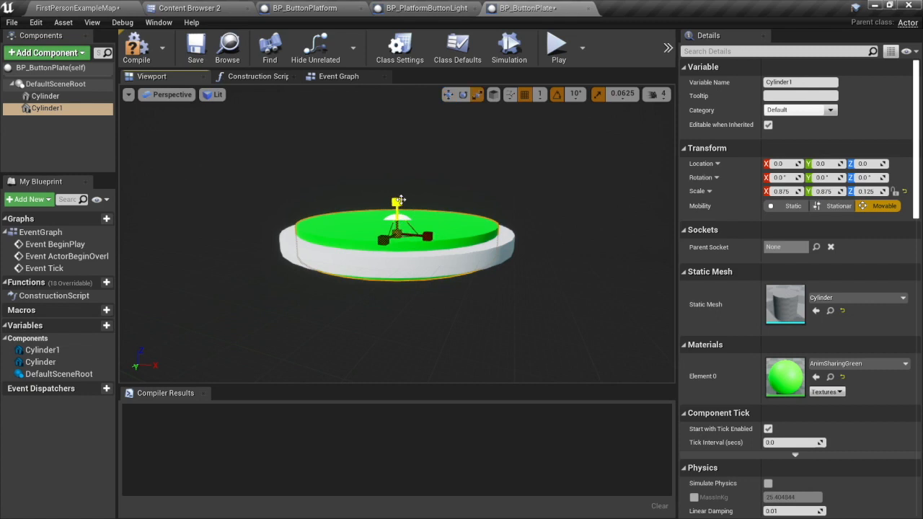
drag(397, 202, 397, 206)
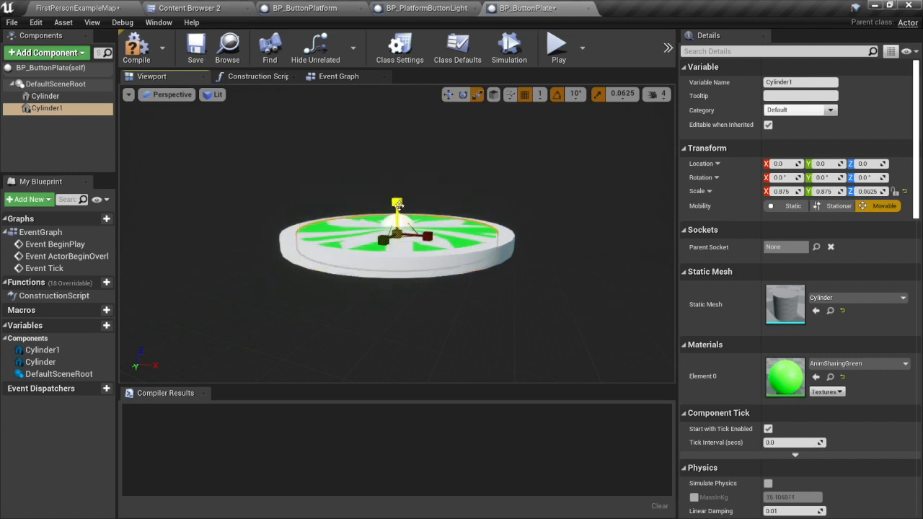
key(w)
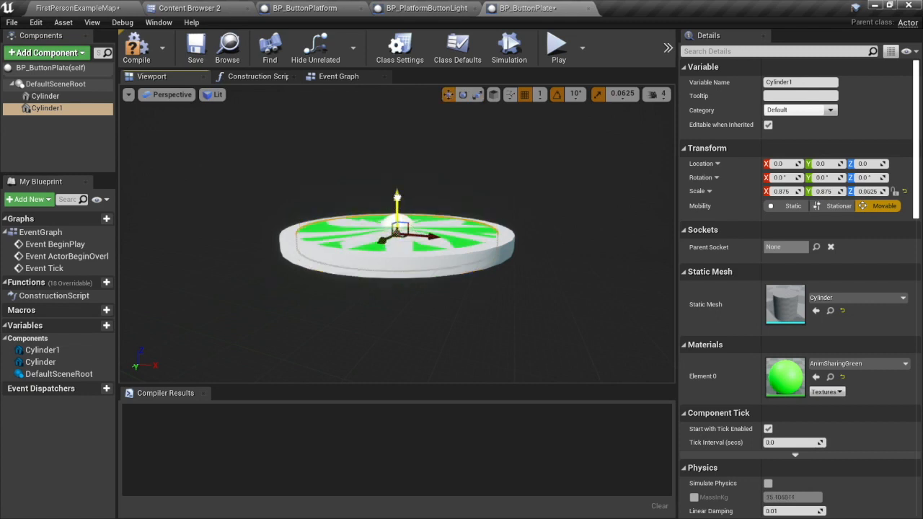
drag(396, 203, 396, 199)
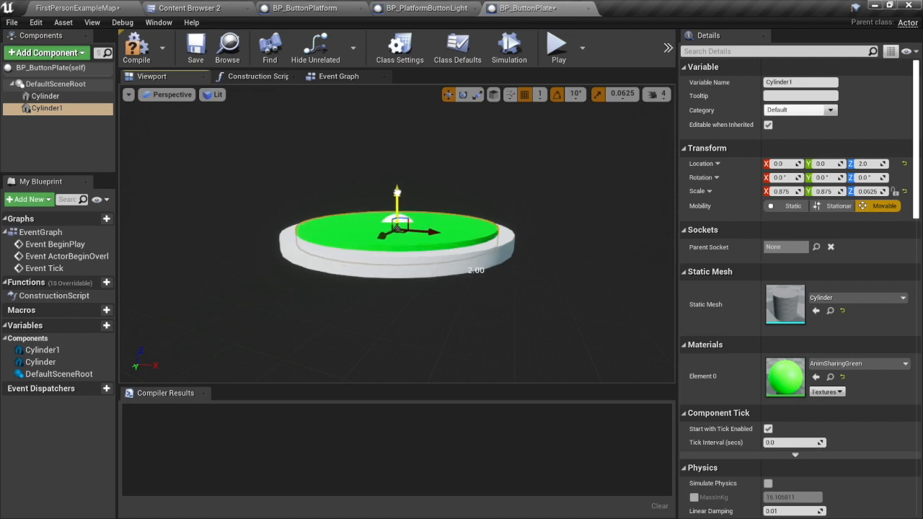
Add a Sphere Collision component to BP_ButtonPlate under the default scene root, keeping its default name.
click(40, 141)
click(48, 53)
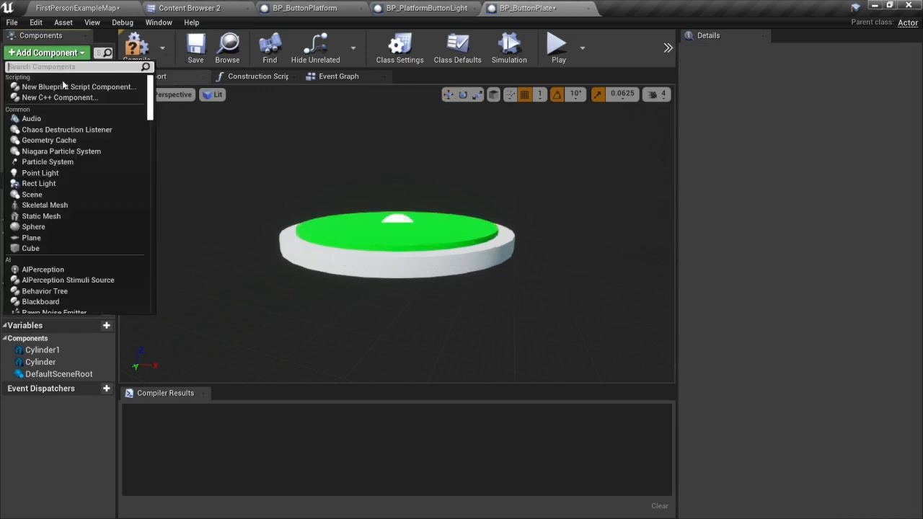
text(spher)
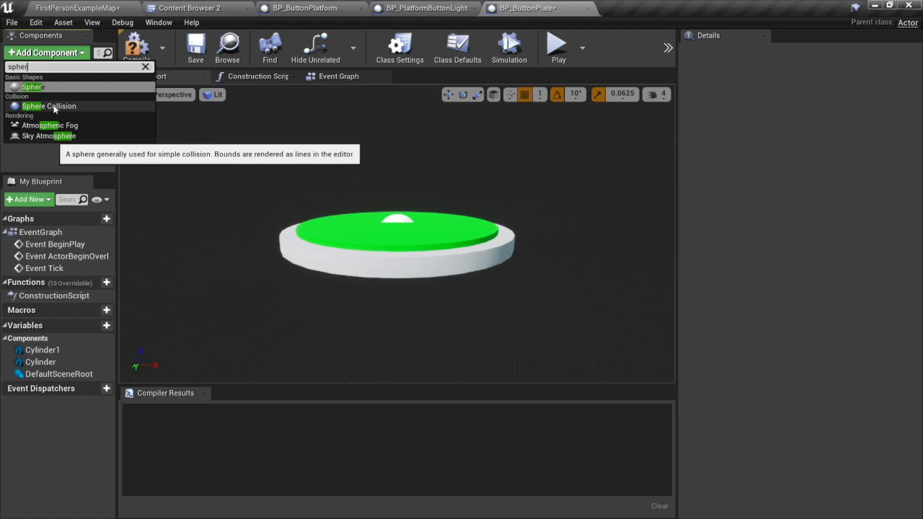
click(54, 108)
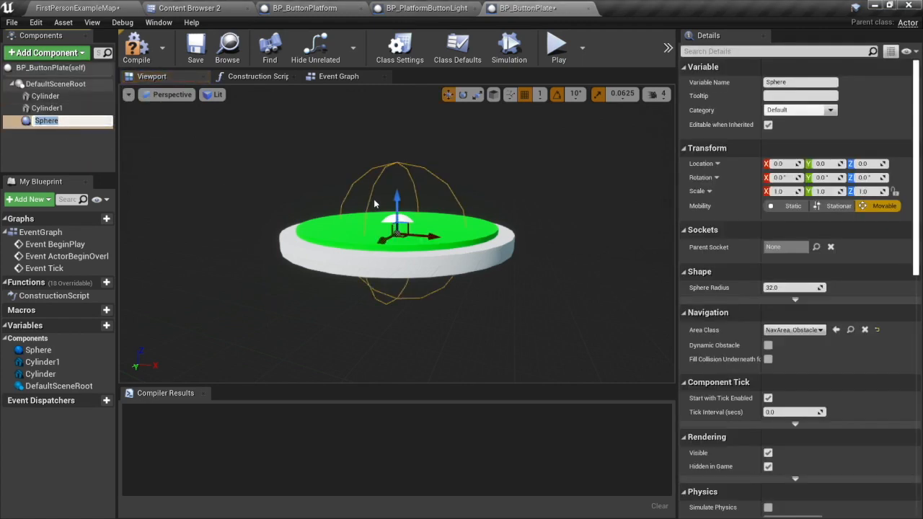
key(Return)
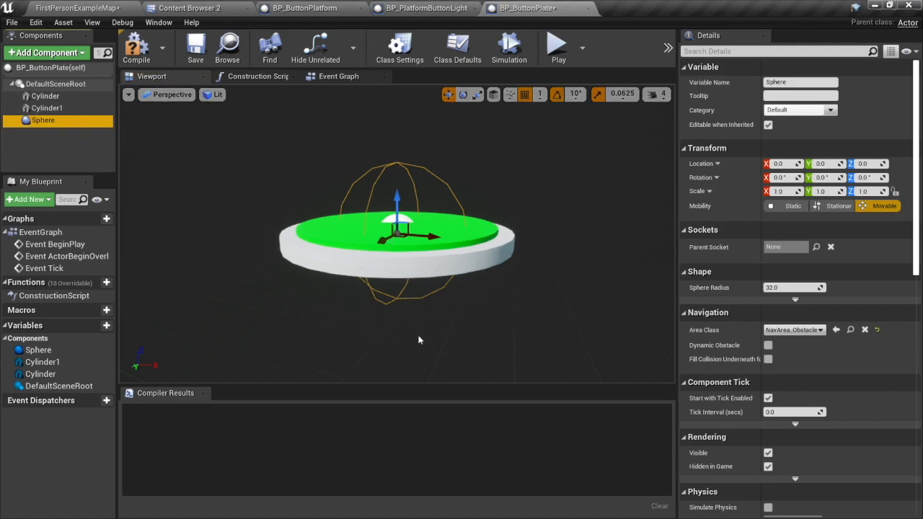
Scale the Sphere collision component uniformly to 1.3125 so it covers more of the green plate.
right_drag(444, 321, 444, 351)
key(w)
key(s)
key(q)
key(w)
key(e)
right_drag(445, 204, 444, 205)
key(w)
click(476, 94)
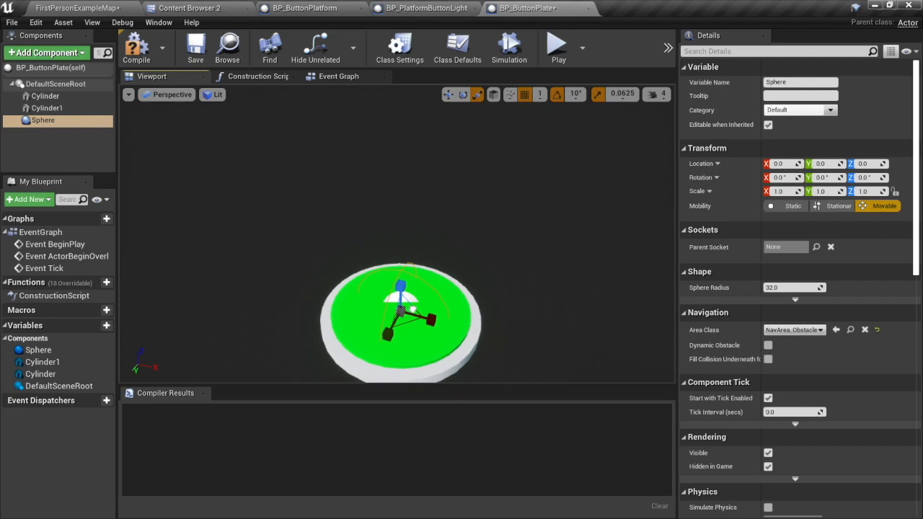
drag(399, 312, 411, 301)
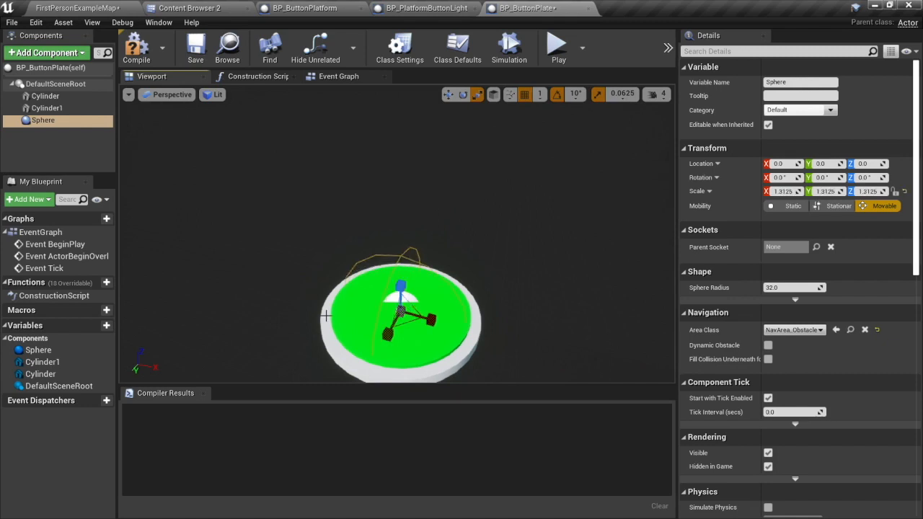
Set the Sphere component's collision preset to Trigger.
click(44, 120)
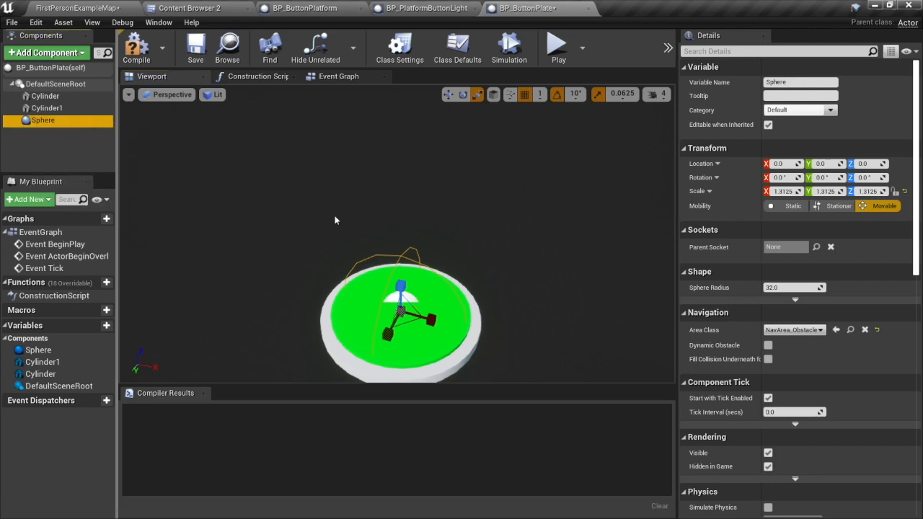
scroll(725, 369, down, 6)
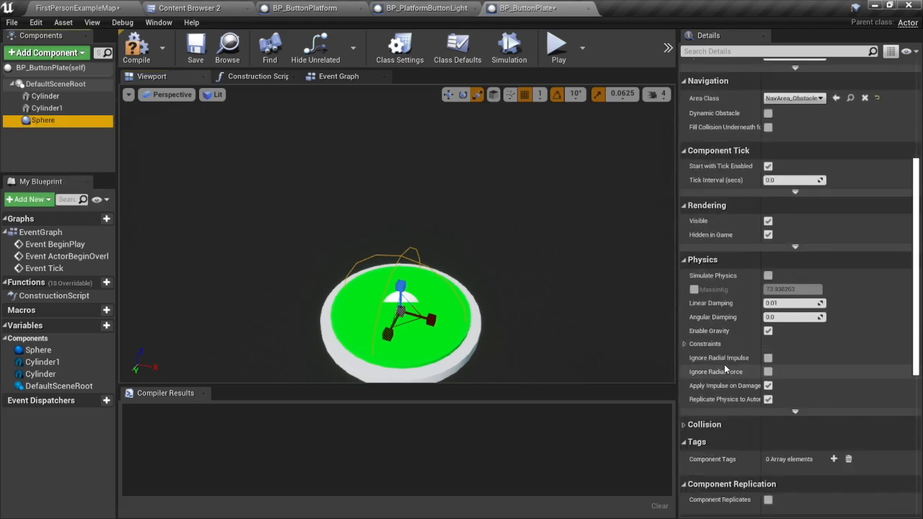
scroll(710, 356, down, 3)
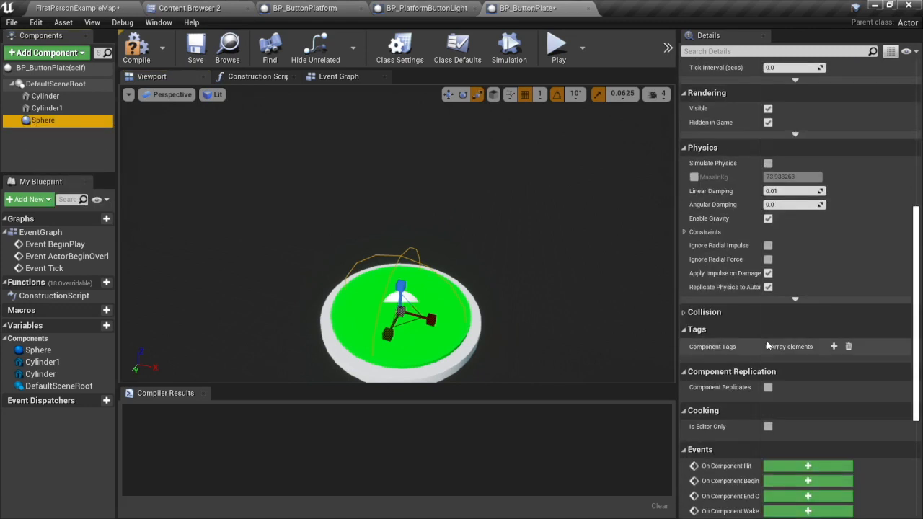
click(683, 312)
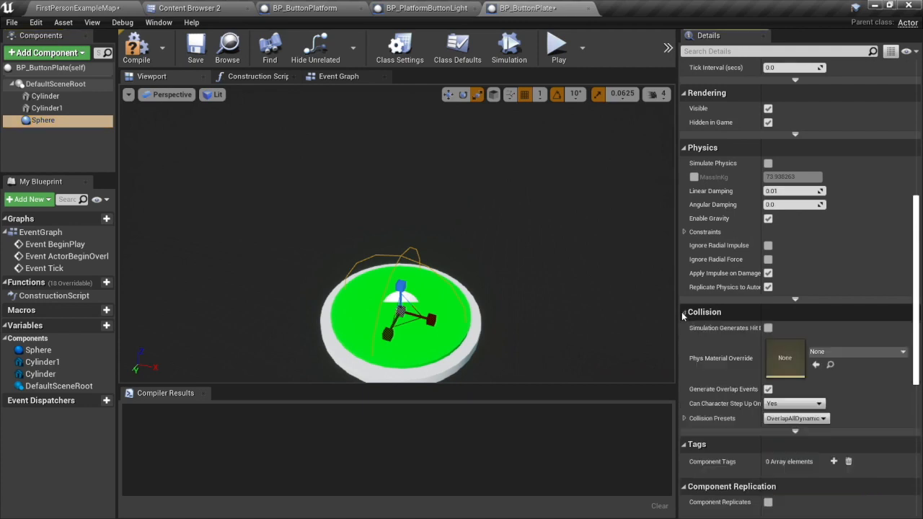
click(799, 418)
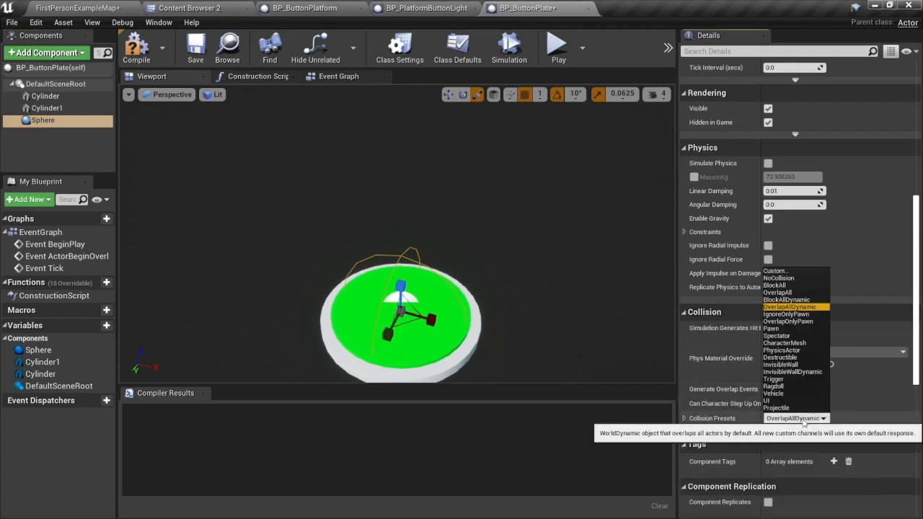
click(774, 378)
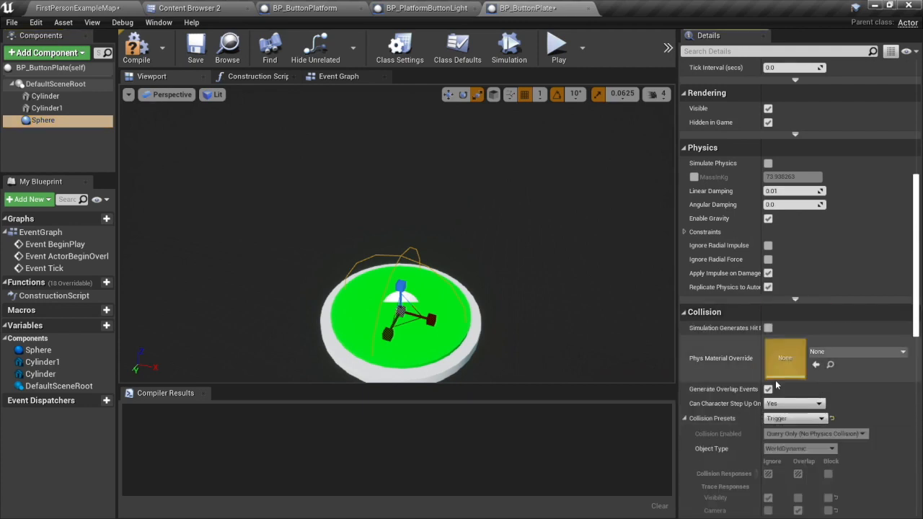
click(684, 313)
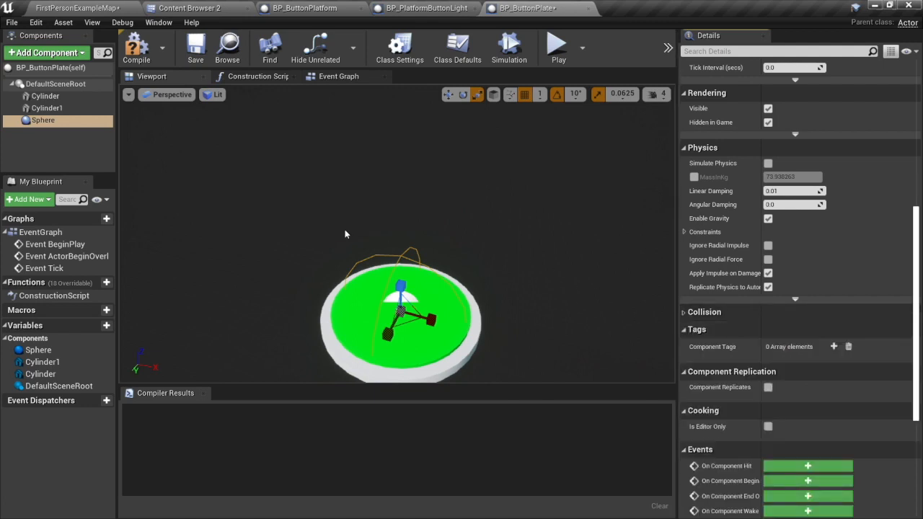
Compile BP_ButtonPlate and close the BP_PlatformButtonLight and BP_ButtonPlatform editors.
click(136, 44)
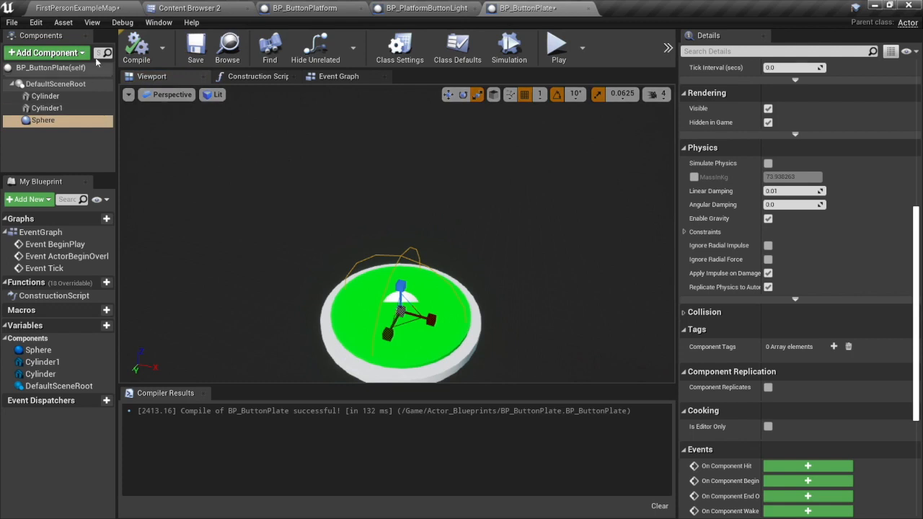
click(475, 9)
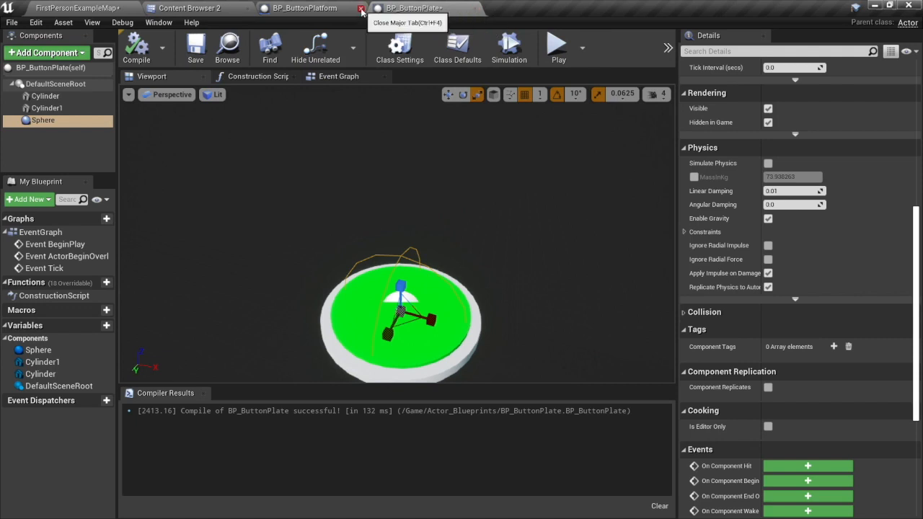
click(361, 8)
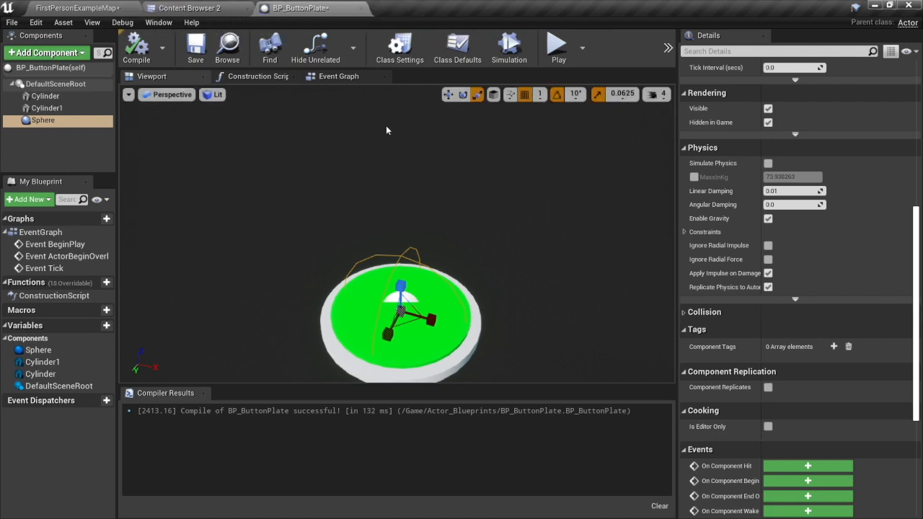
Place a BP_ButtonPlate in FirstPersonExampleMap beside the blue button platform, at about X -1390, Y 734, Z 170.
click(88, 7)
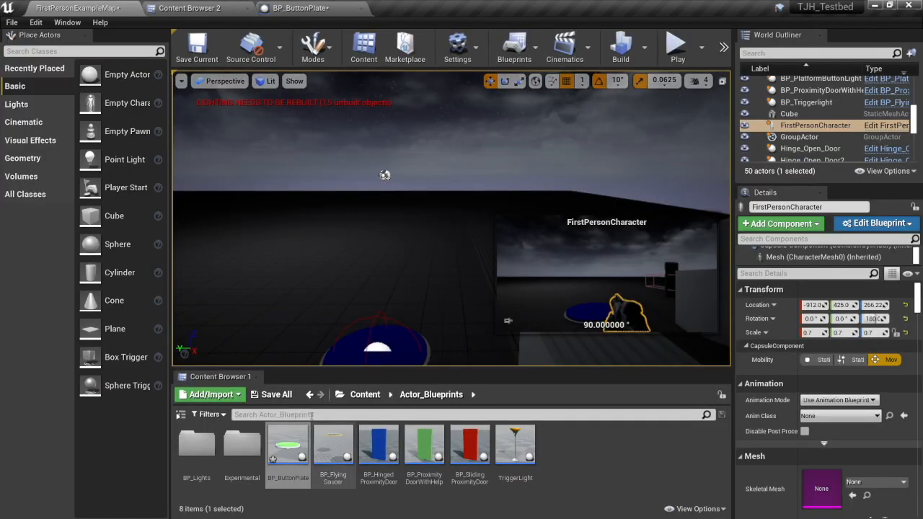
drag(288, 447, 274, 321)
right_drag(312, 336, 285, 360)
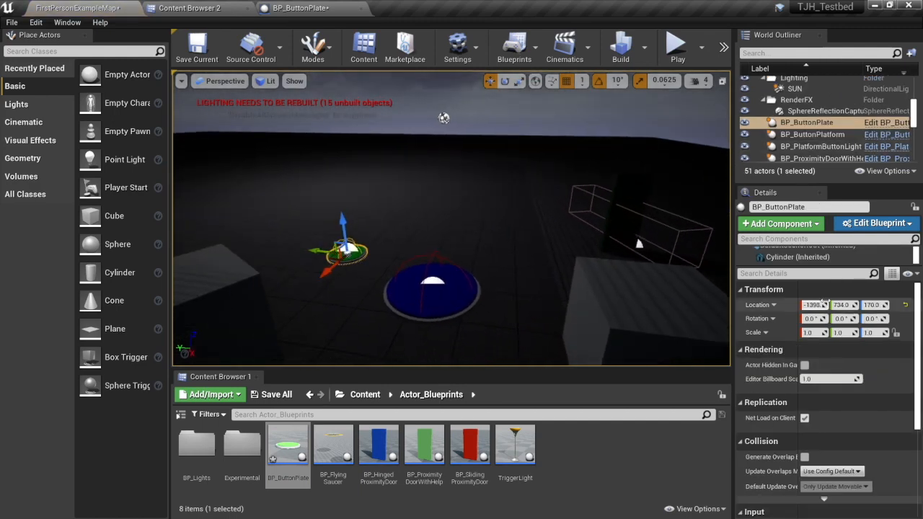
Set the placed BP_ButtonPlate's scale to 2.0 on X, Y and Z.
click(809, 333)
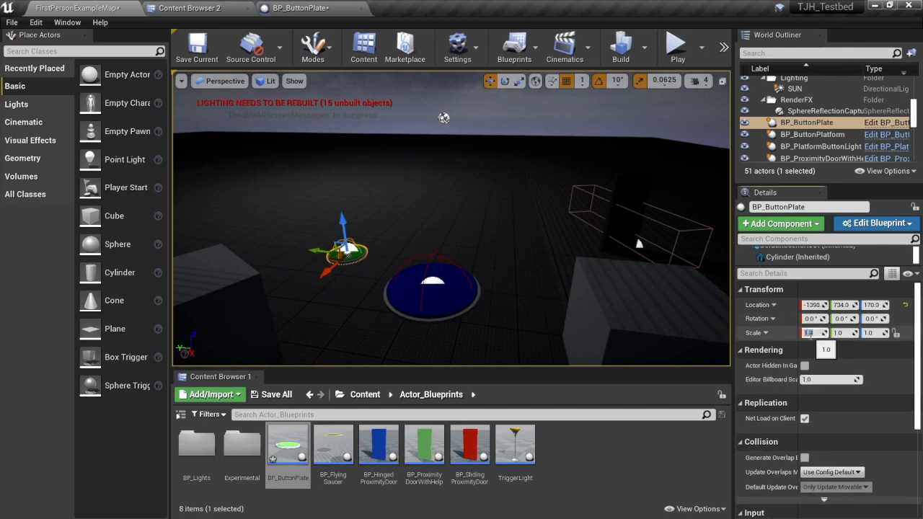
text(2)
key(Tab)
text(2)
key(Tab)
text(2)
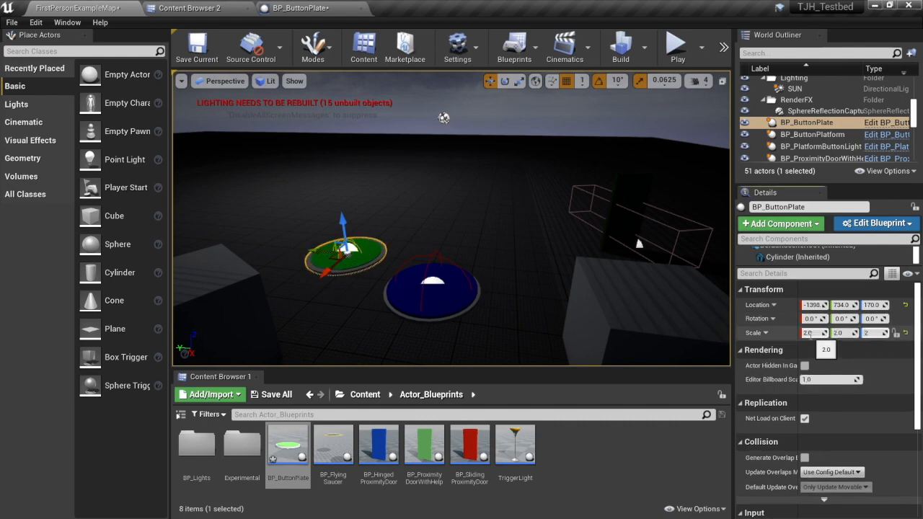
key(Return)
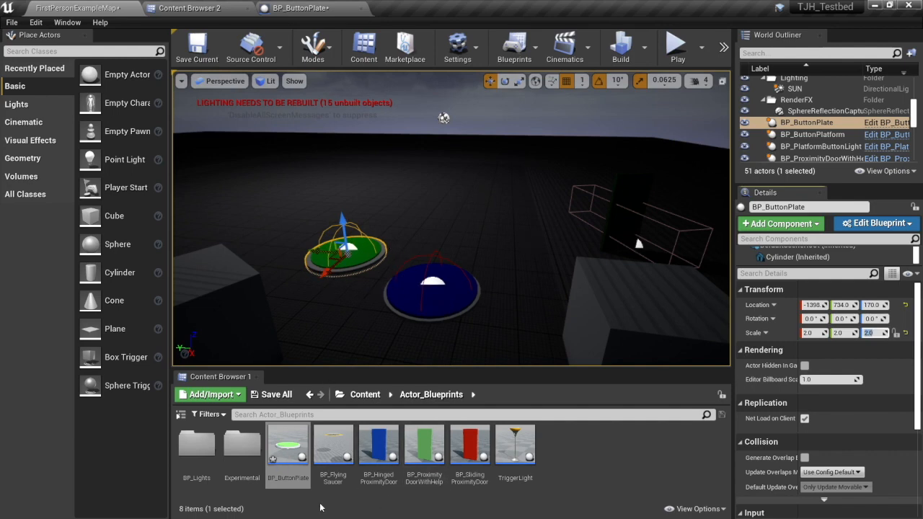
Create an Actor Blueprint class named BP_ButtonPlateLight in the Actor_Blueprints folder.
right_click(562, 454)
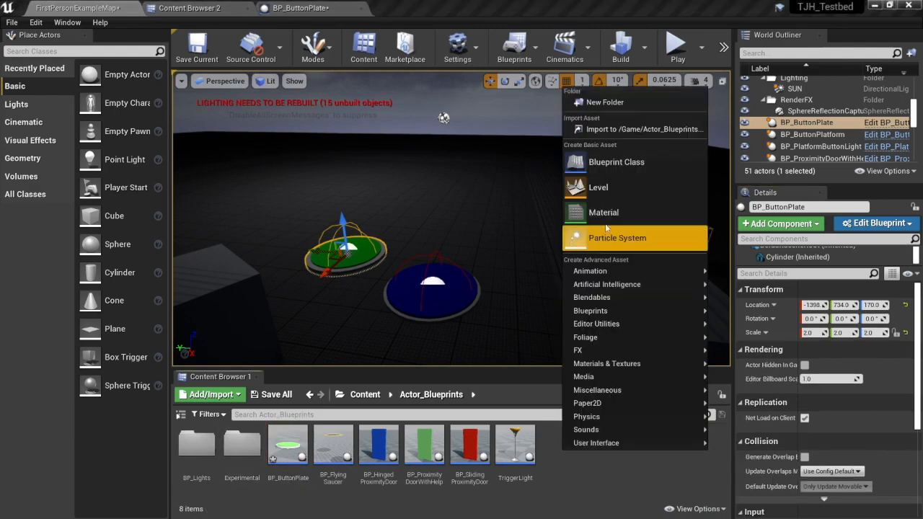
click(603, 169)
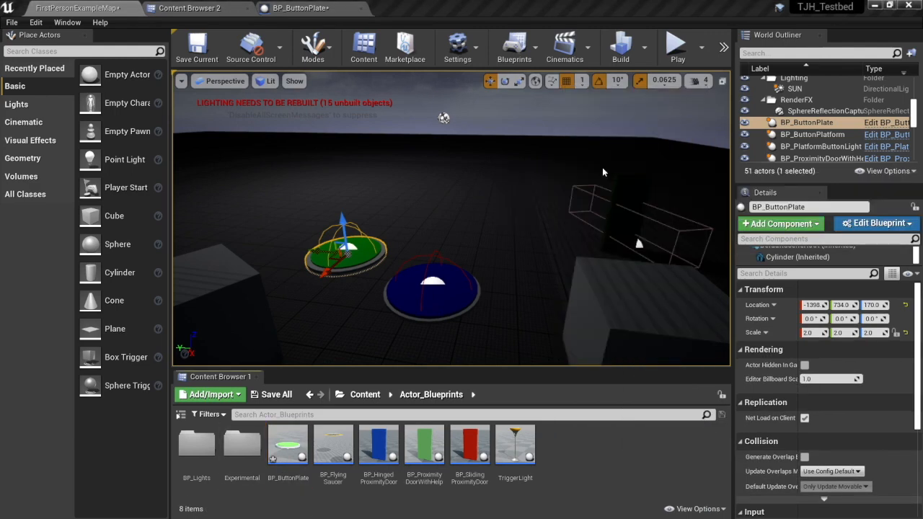
click(334, 168)
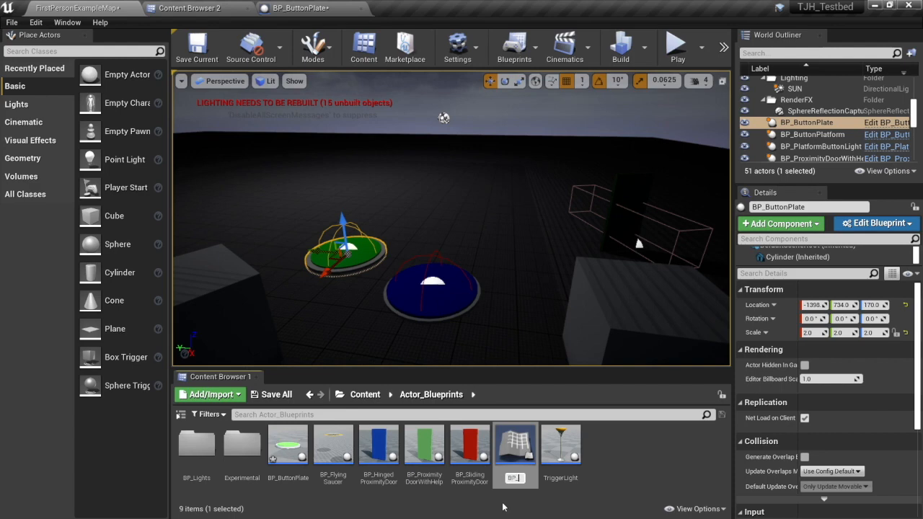
text(BP_ButtonPlateLight)
key(Return)
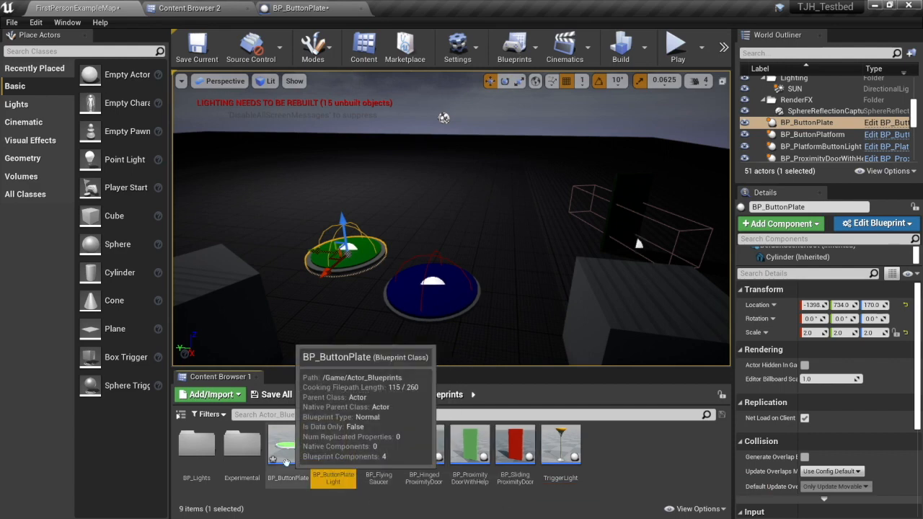
Open BP_ButtonPlateLight for editing and add a Spot Light component with its default name.
double_click(333, 447)
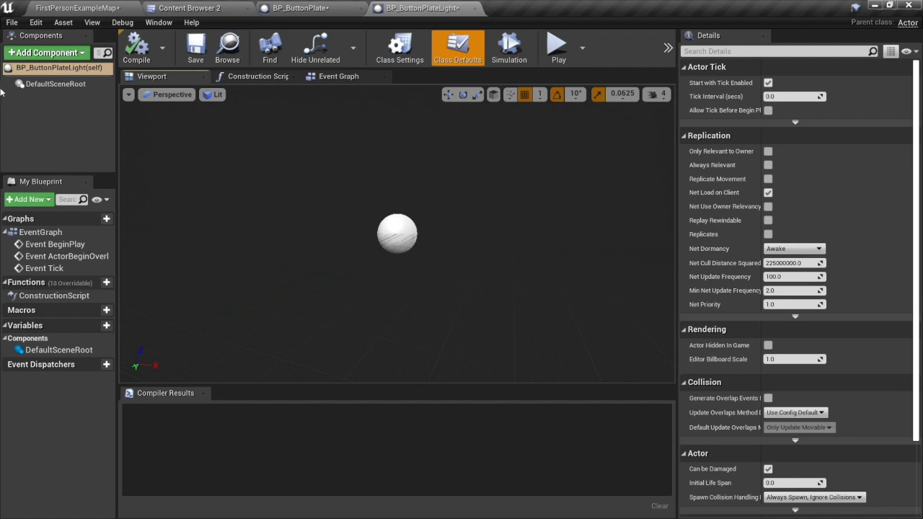
click(82, 54)
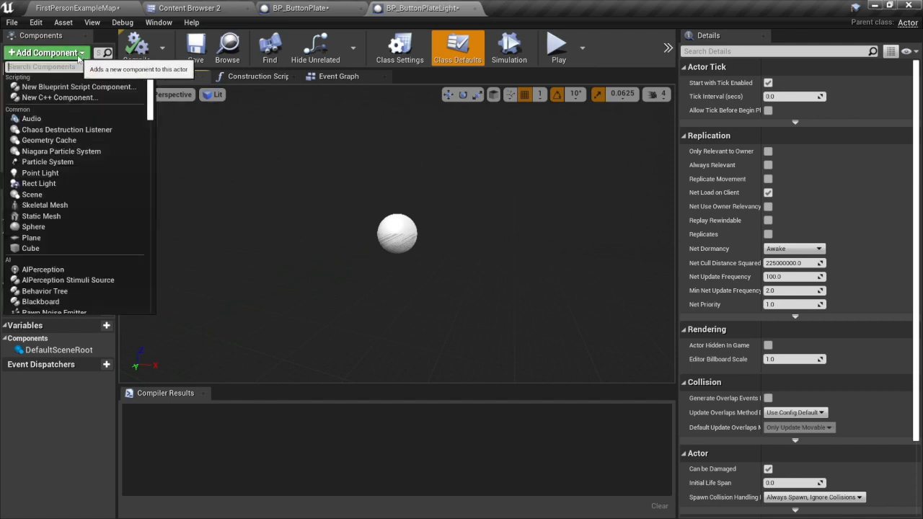
text(spot)
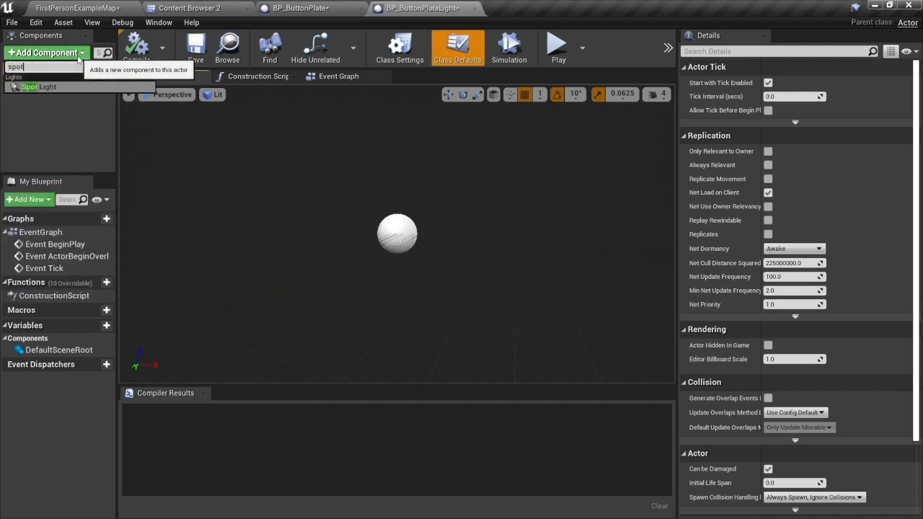
click(56, 88)
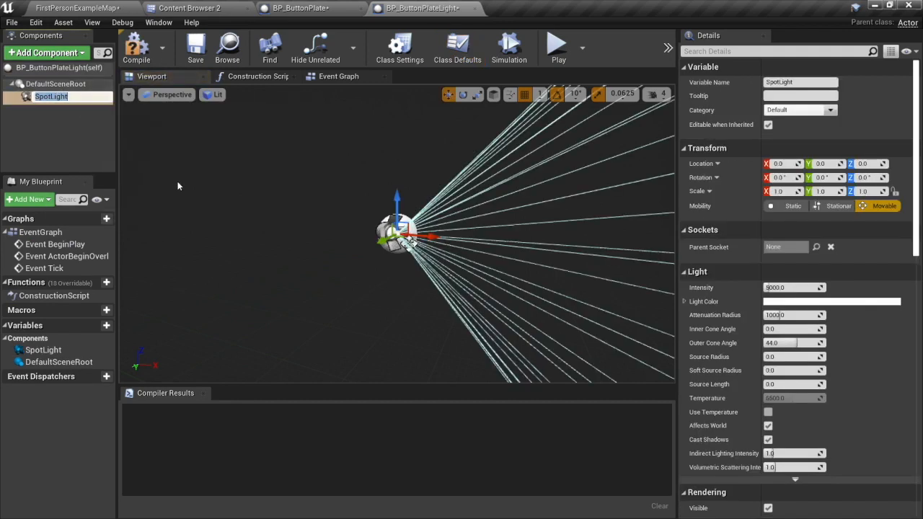
click(230, 229)
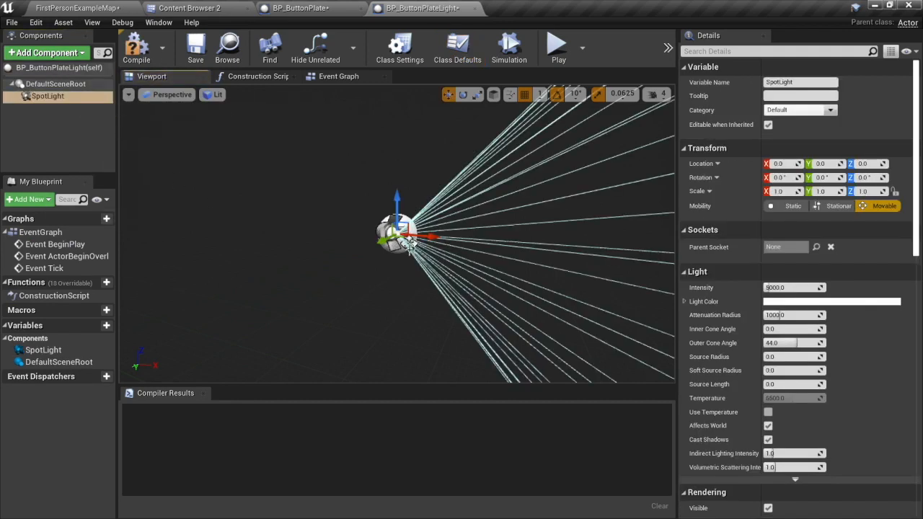
Set the SpotLight's light color to bright green (hex sRGB 64FF00FF) and its intensity to 100000.
right_drag(376, 231, 393, 241)
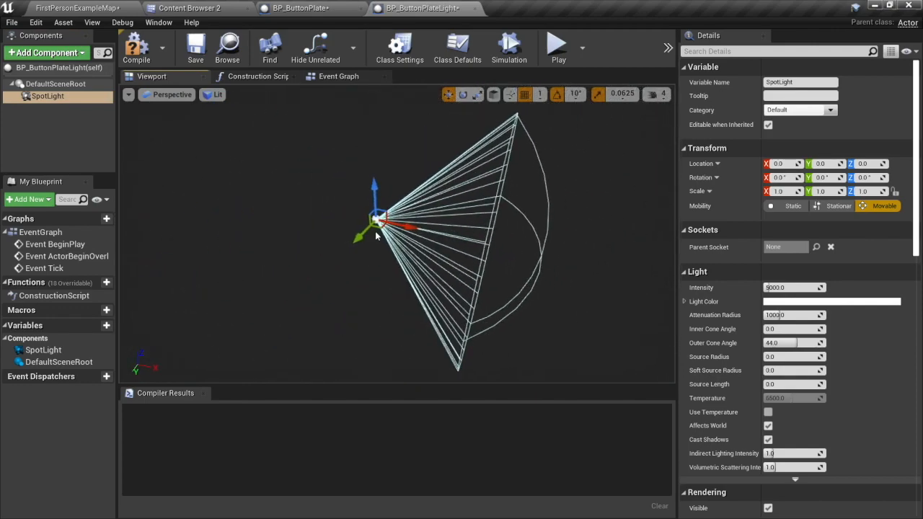
click(790, 302)
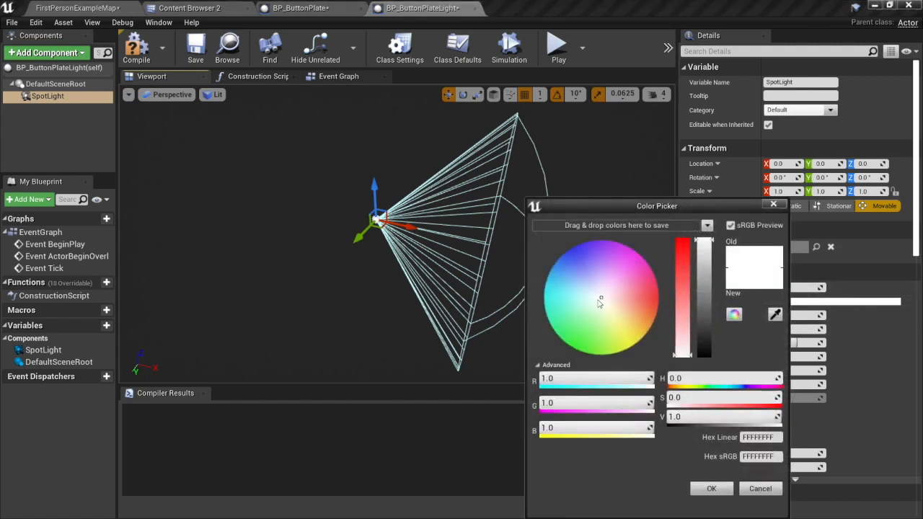
drag(598, 304, 579, 351)
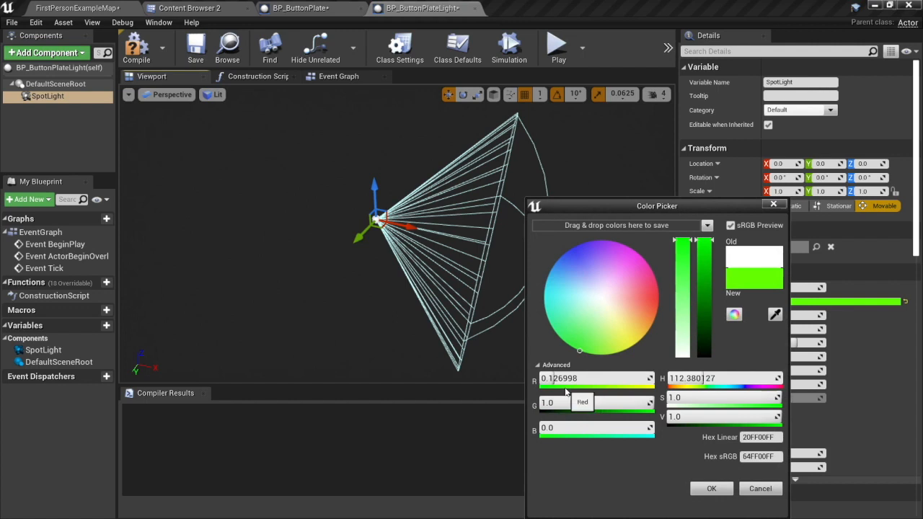
click(704, 489)
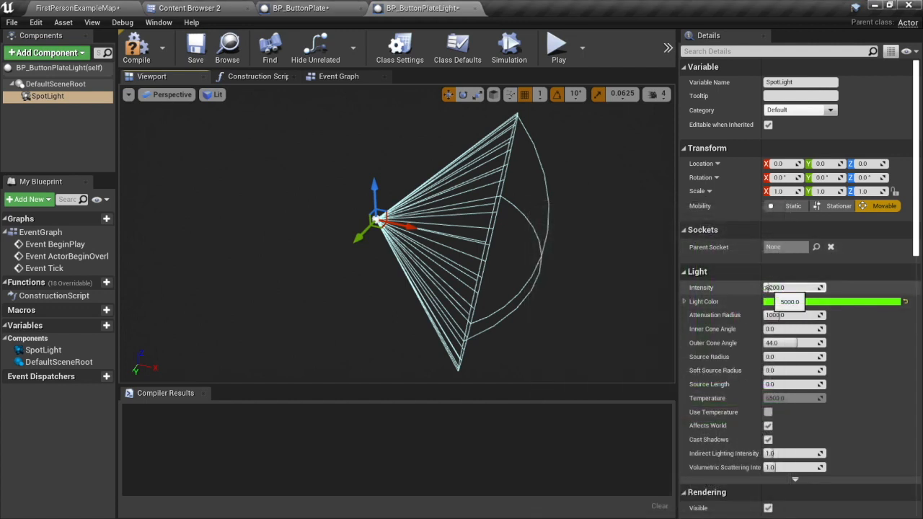
drag(768, 289, 823, 289)
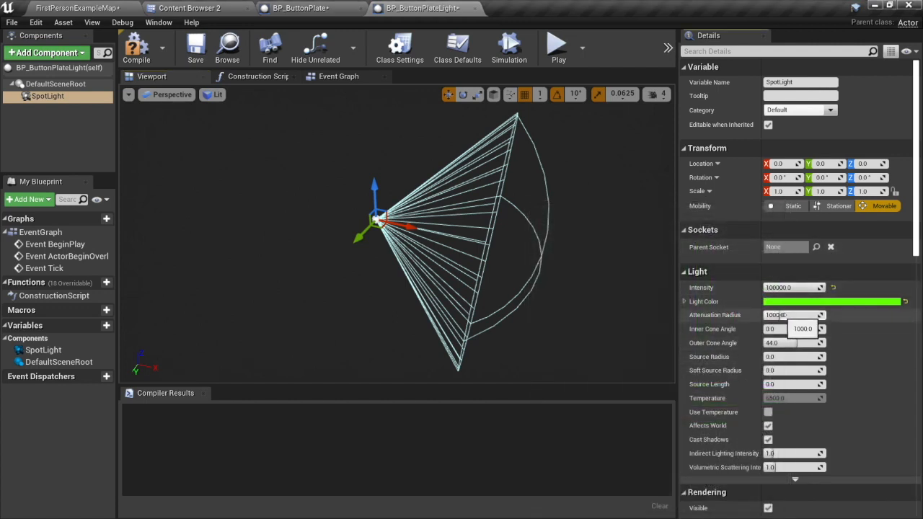
Set the SpotLight's attenuation radius to about 2198, inner cone angle to about 25 and outer cone angle to about 32, and compile the Blueprint.
mouse_move(782, 315)
mouse_down()
mouse_move(804, 315)
mouse_move(786, 315)
mouse_up()
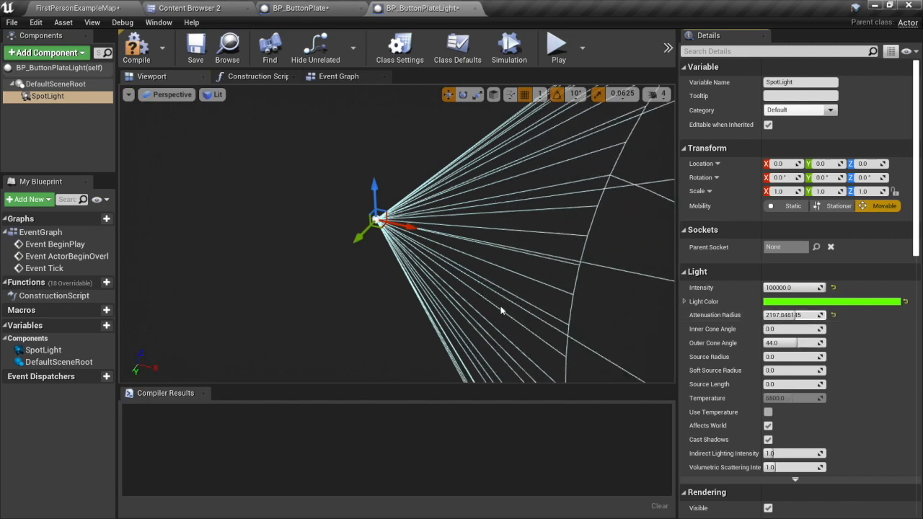
key(s)
right_drag(494, 291, 506, 289)
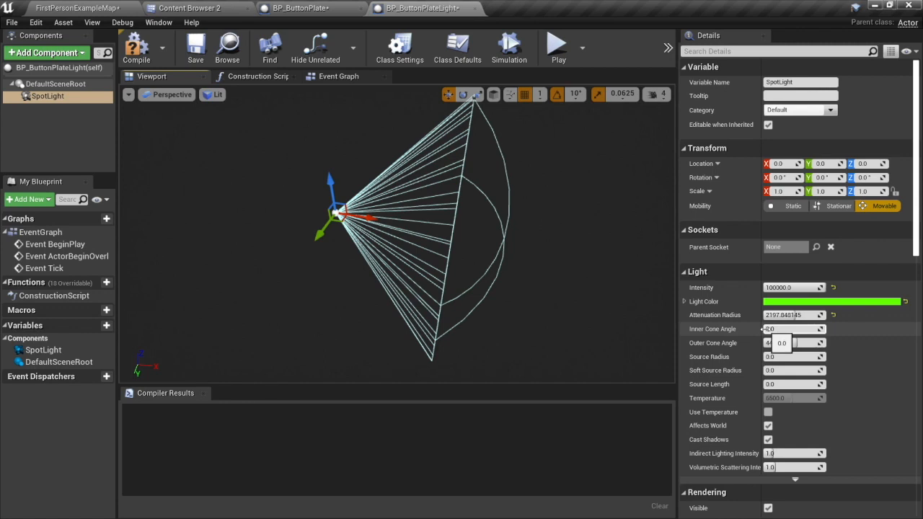
drag(767, 329, 782, 328)
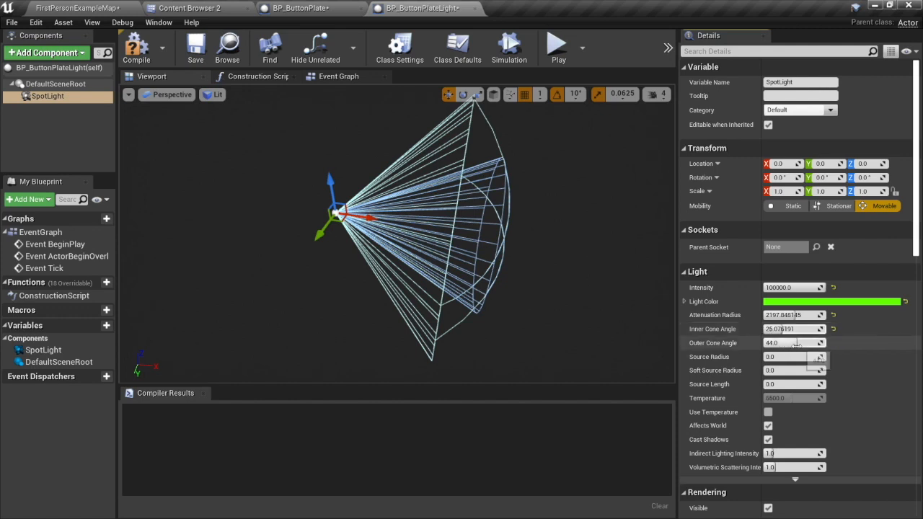
drag(795, 343, 787, 343)
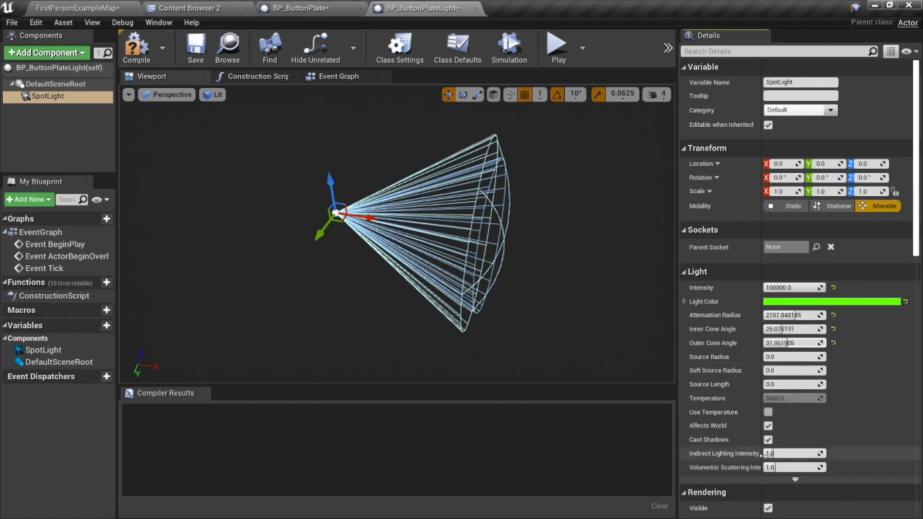
click(136, 45)
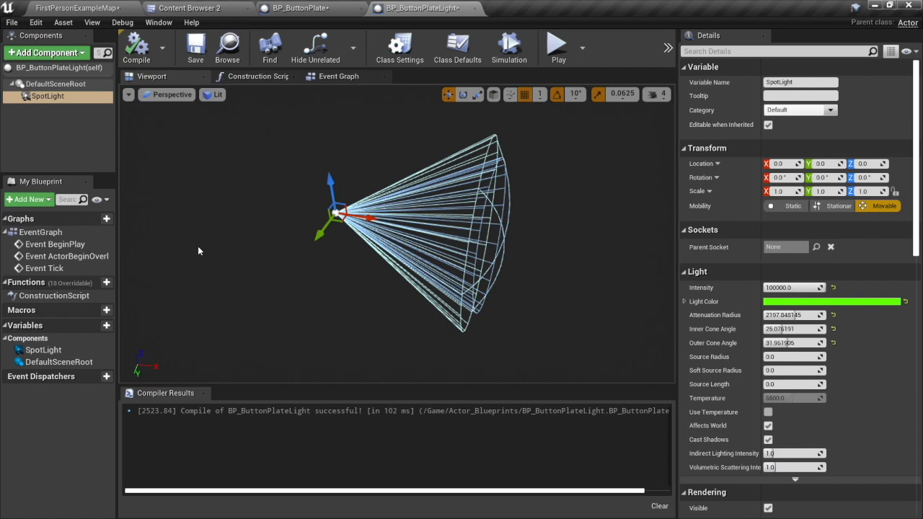
Add a Cone component under the SpotLight and name it LightFixture.
click(77, 53)
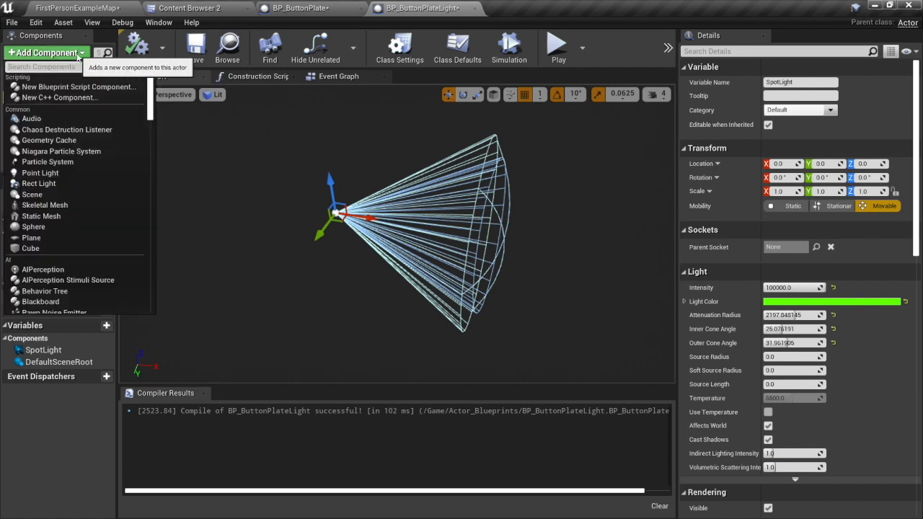
click(77, 53)
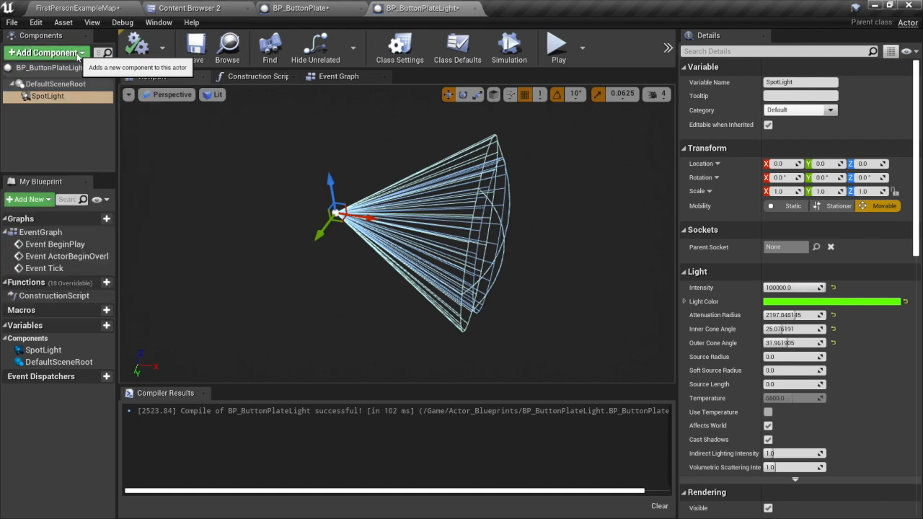
click(78, 53)
text(c)
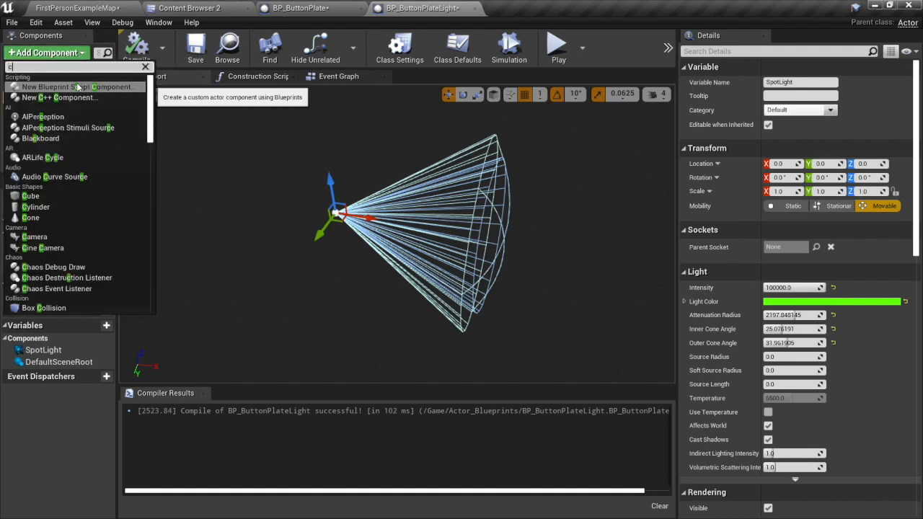
text(one)
click(78, 87)
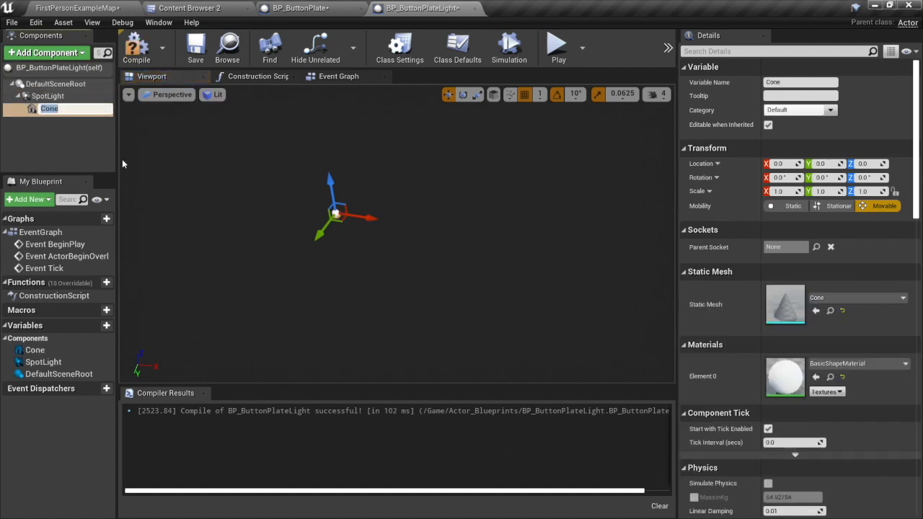
text(LightFixture)
key(Return)
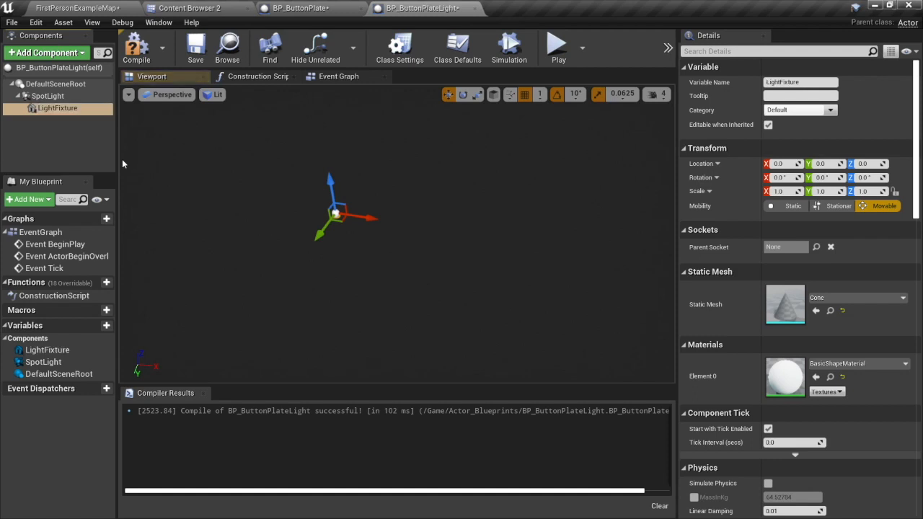
Assign the green LaserPointerMaterial_Inst material to Element 0 of the LightFixture cone.
click(852, 364)
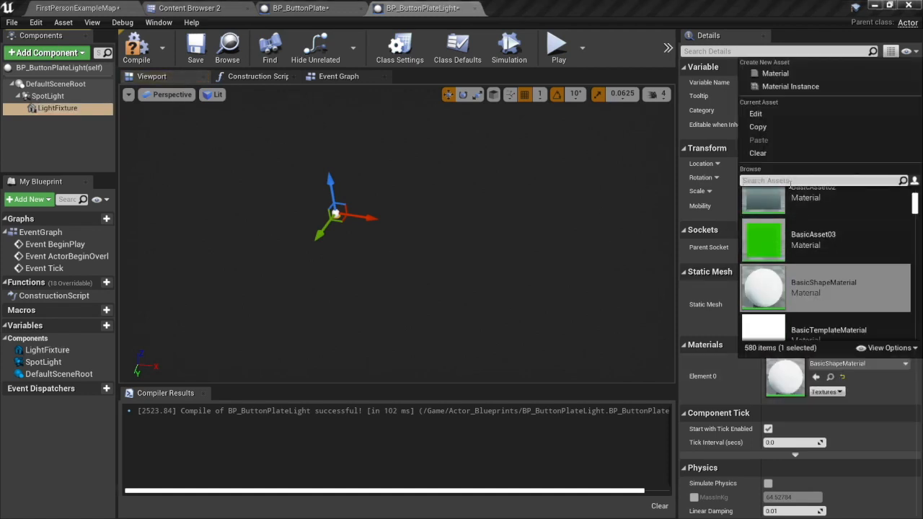
text(laser)
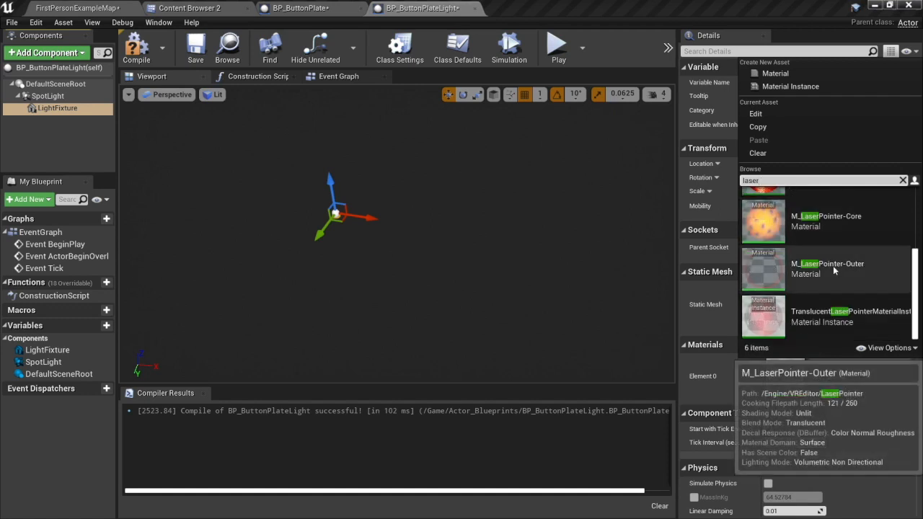
scroll(831, 258, up, 2)
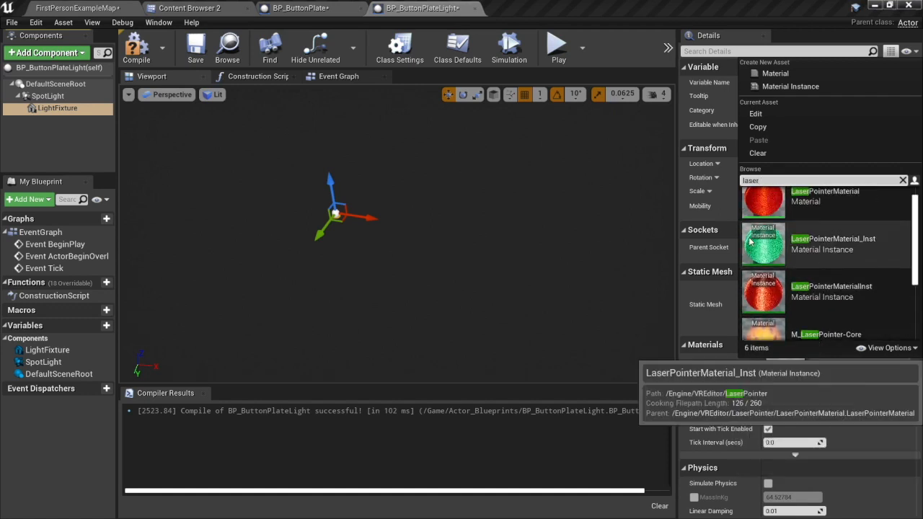
click(819, 252)
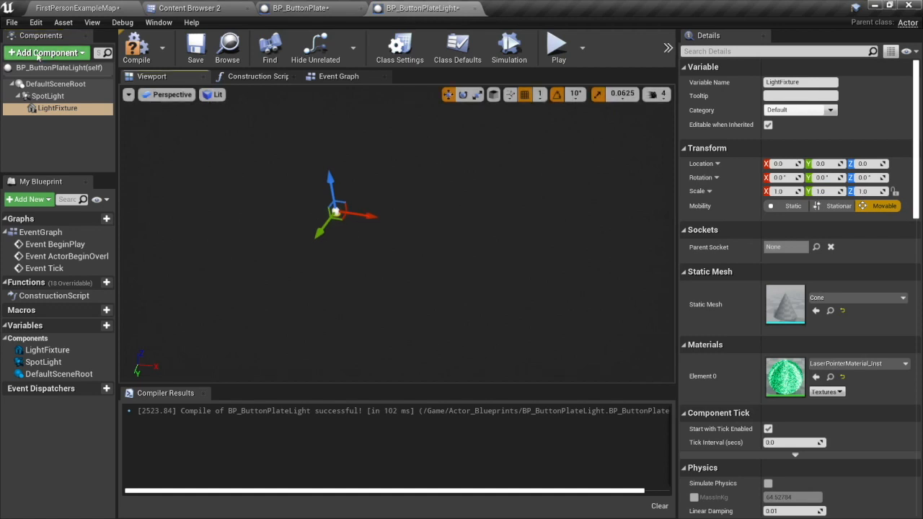
Reparent LightFixture from SpotLight to DefaultSceneRoot, making it a sibling of the spotlight.
click(65, 109)
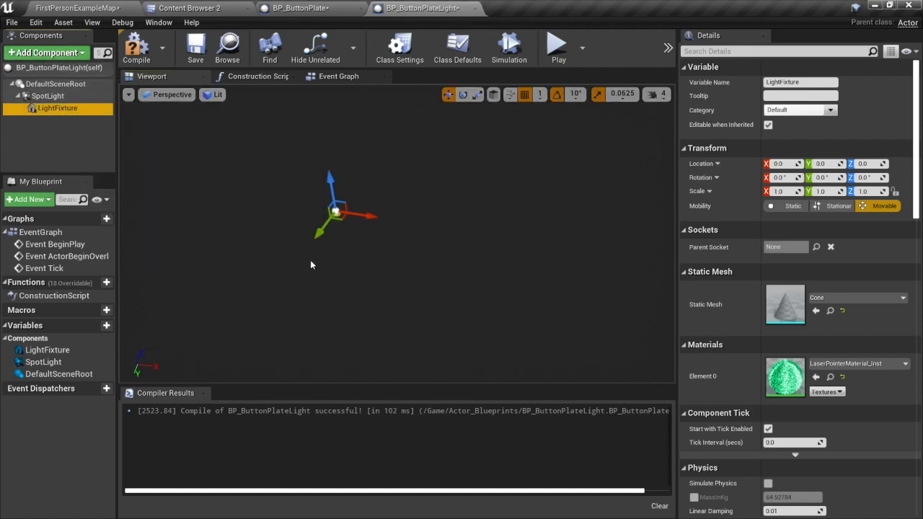
scroll(337, 246, up, 4)
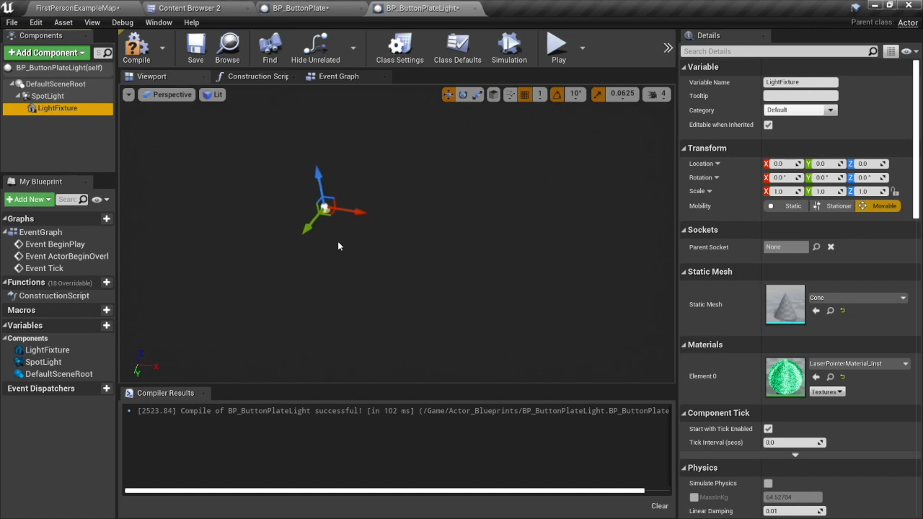
right_drag(315, 237, 301, 222)
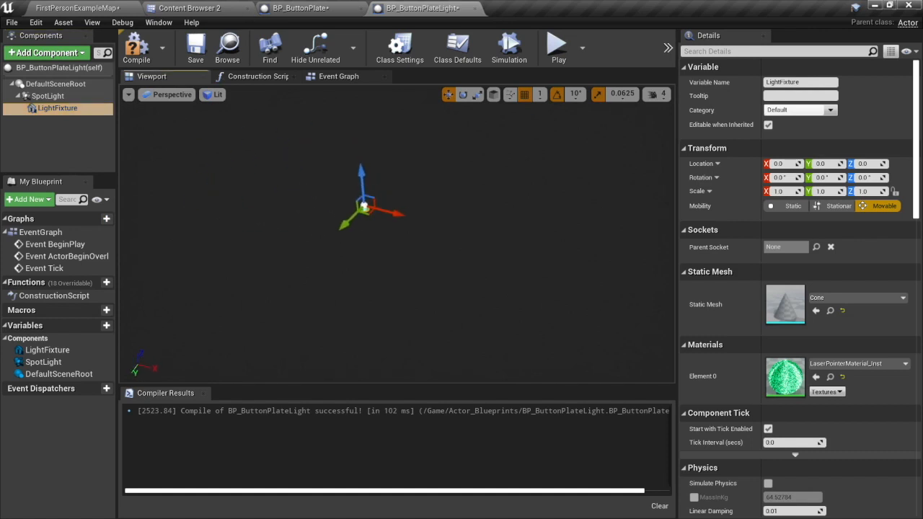
scroll(301, 222, up, 2)
scroll(300, 223, up, 4)
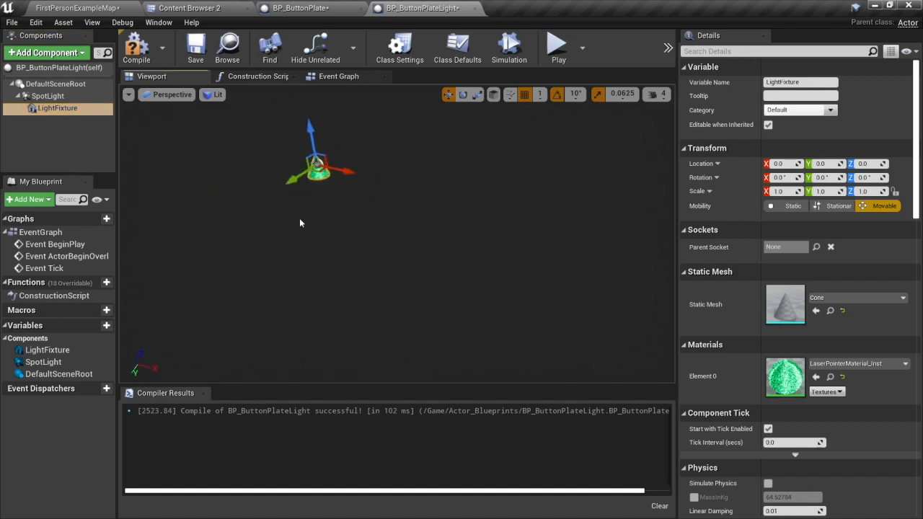
mouse_move(299, 224)
right_down()
mouse_move(324, 249)
mouse_move(298, 225)
right_up()
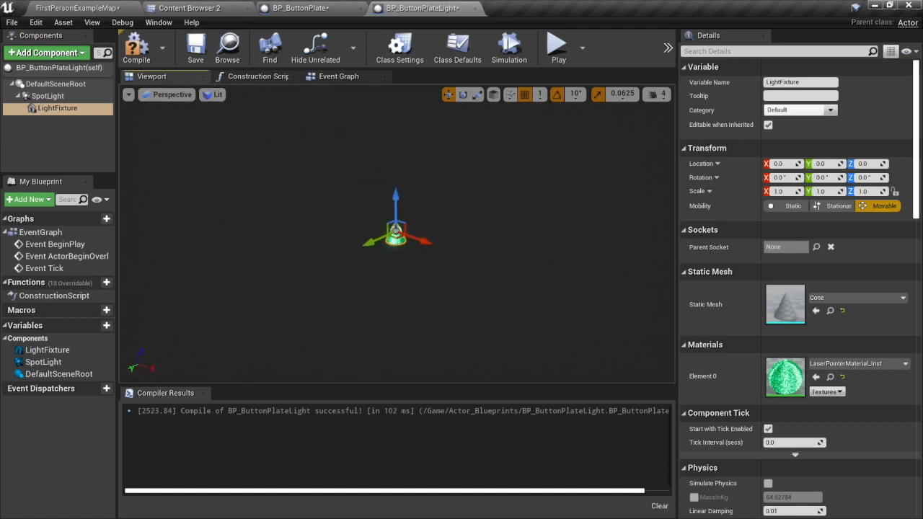
scroll(380, 243, up, 4)
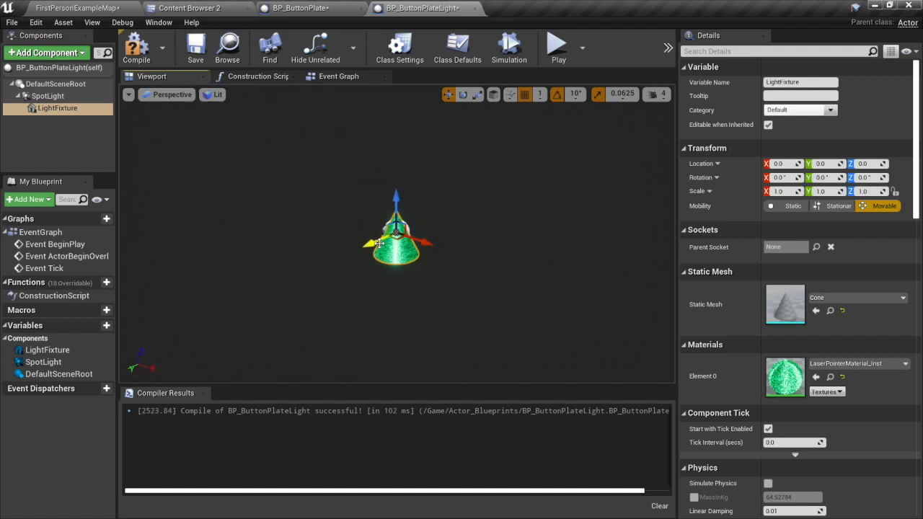
key(e)
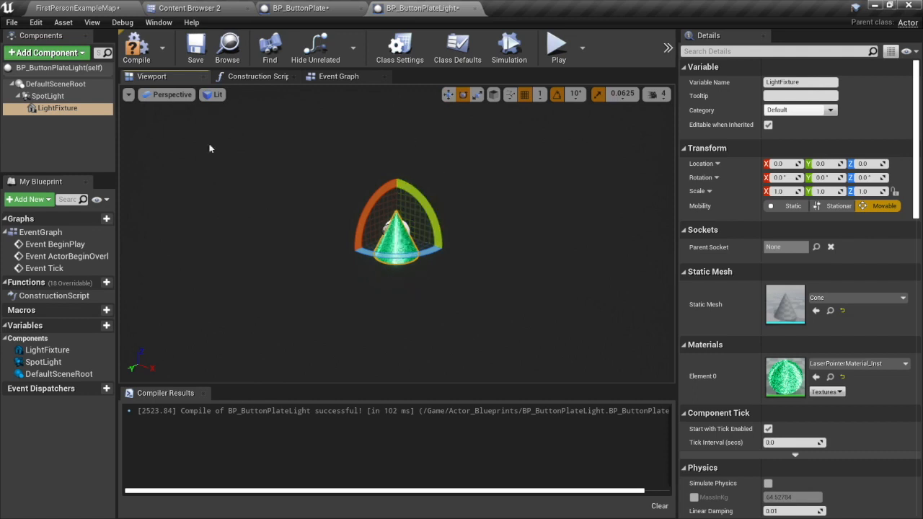
click(52, 96)
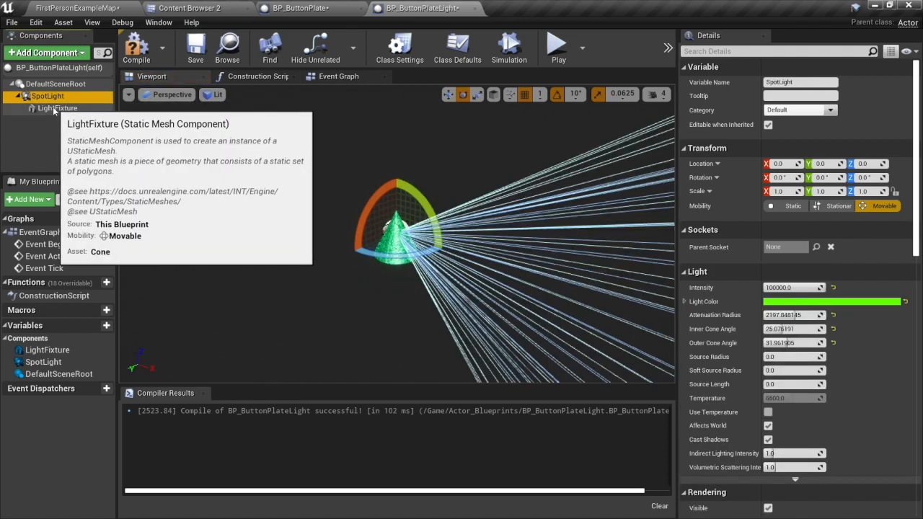
drag(52, 108, 46, 105)
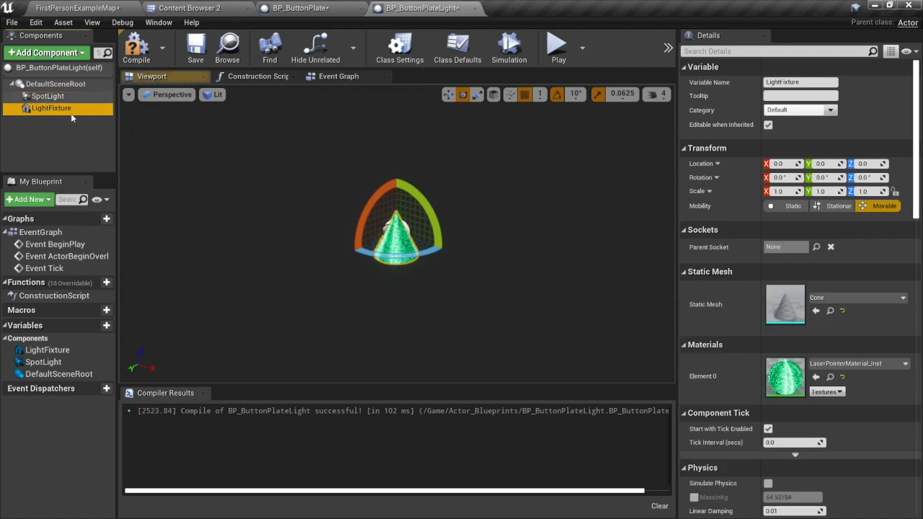
Rotate the LightFixture cone to 90° about the Y axis so its wide end faces along the spotlight beam.
drag(430, 210, 437, 161)
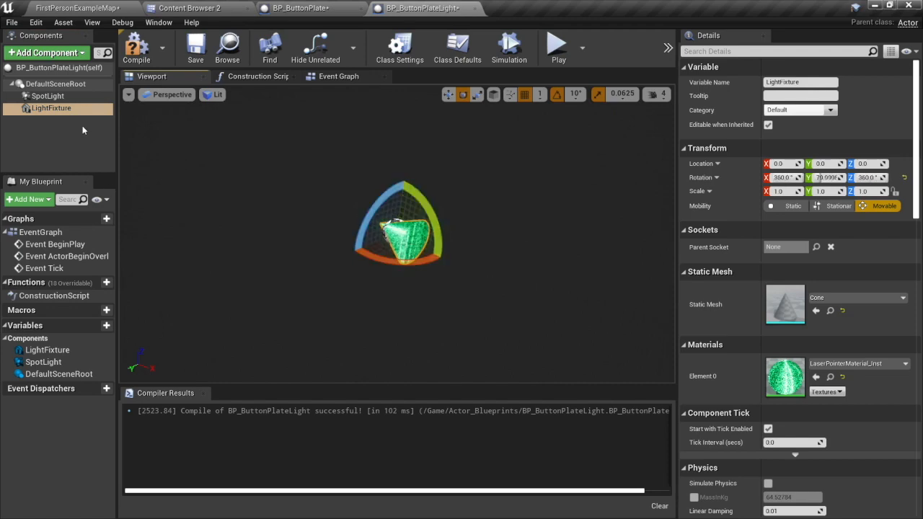
click(48, 96)
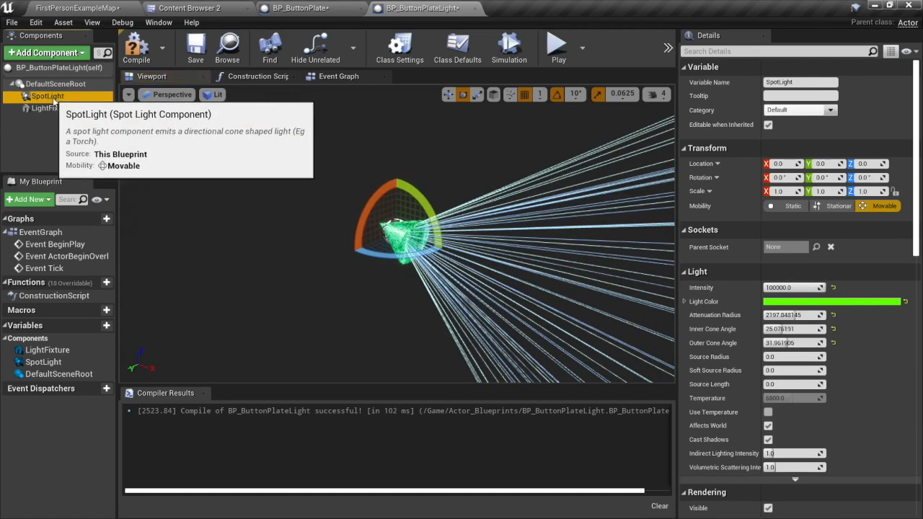
click(56, 109)
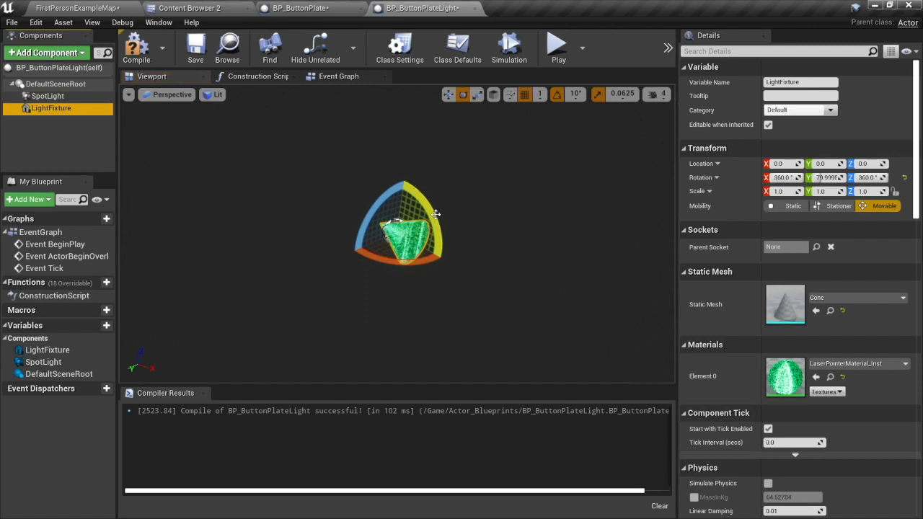
drag(437, 218, 438, 217)
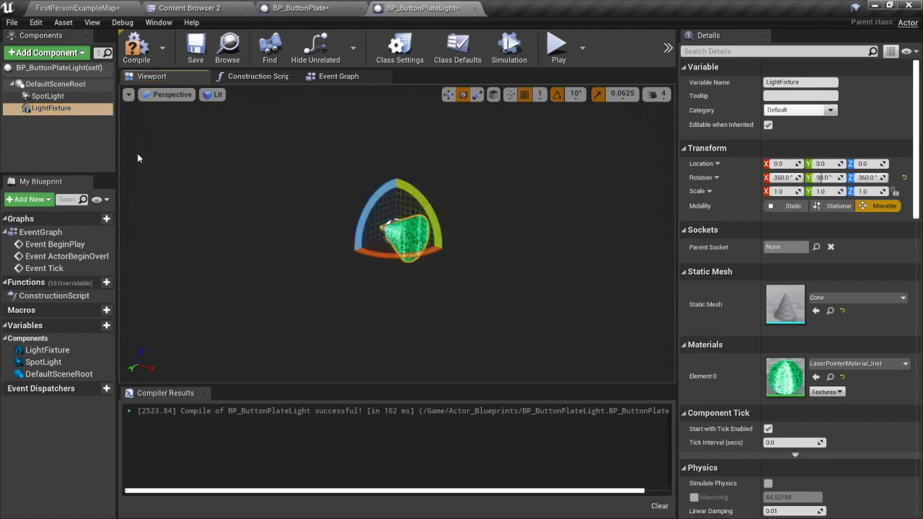
Inspect the fixture's alignment with the spotlight cone and compile BP_ButtonPlateLight.
click(50, 95)
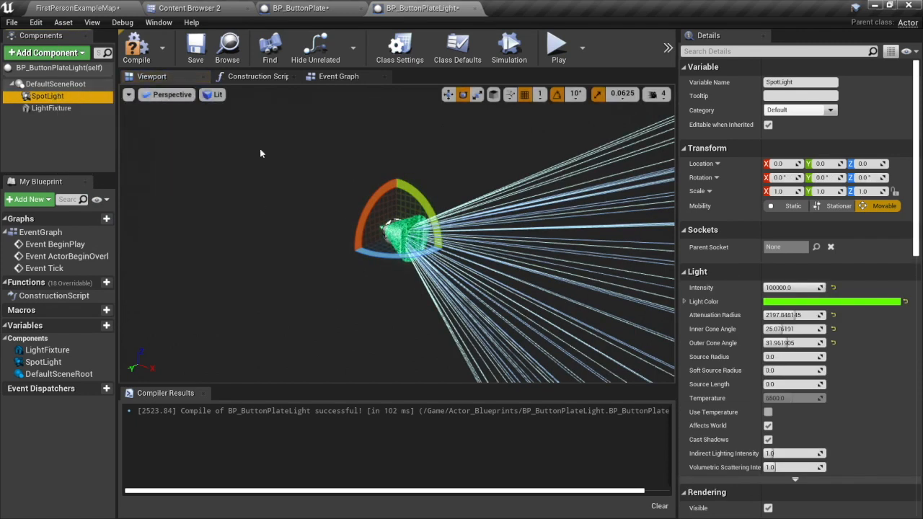
key(f)
right_drag(396, 233, 412, 256)
key(s)
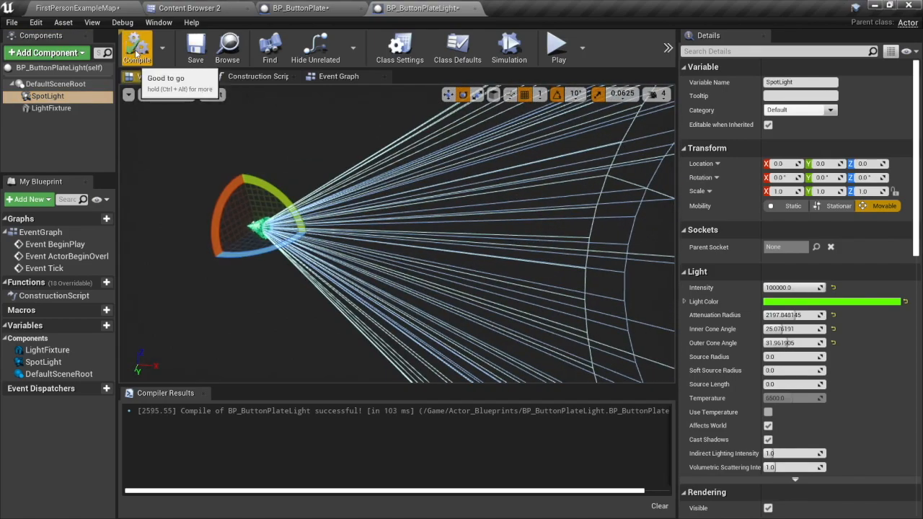
click(134, 47)
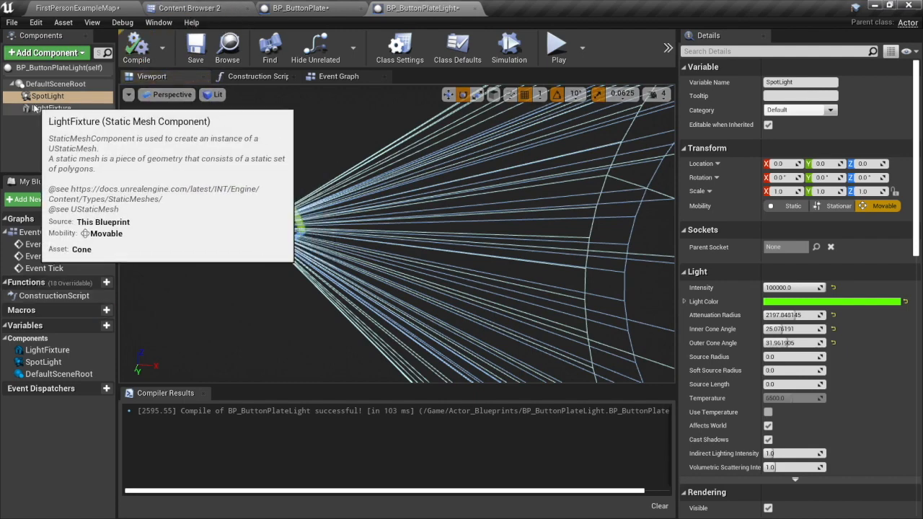
Place BP_ButtonPlateLight in FirstPersonExampleMap and move it above the floor buttons to about X -2588, Y 770, Z 570.
click(77, 8)
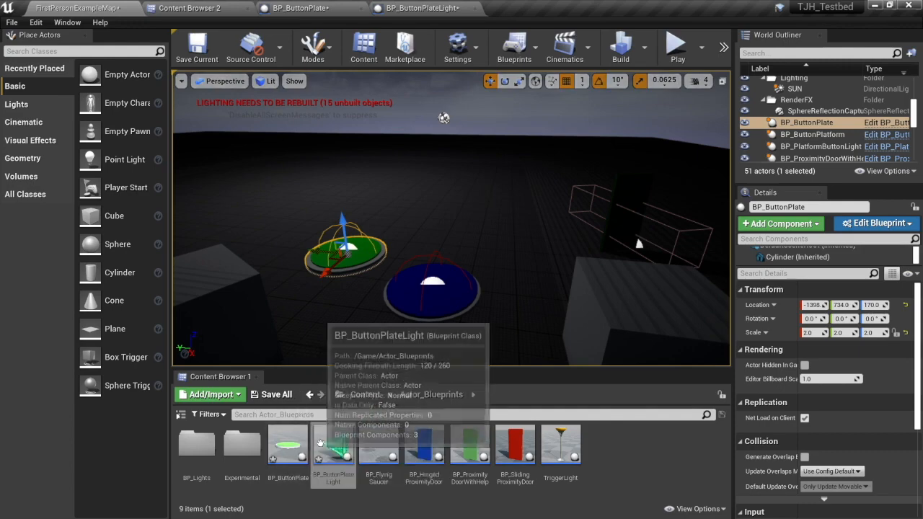
drag(333, 447, 395, 199)
drag(398, 167, 395, 114)
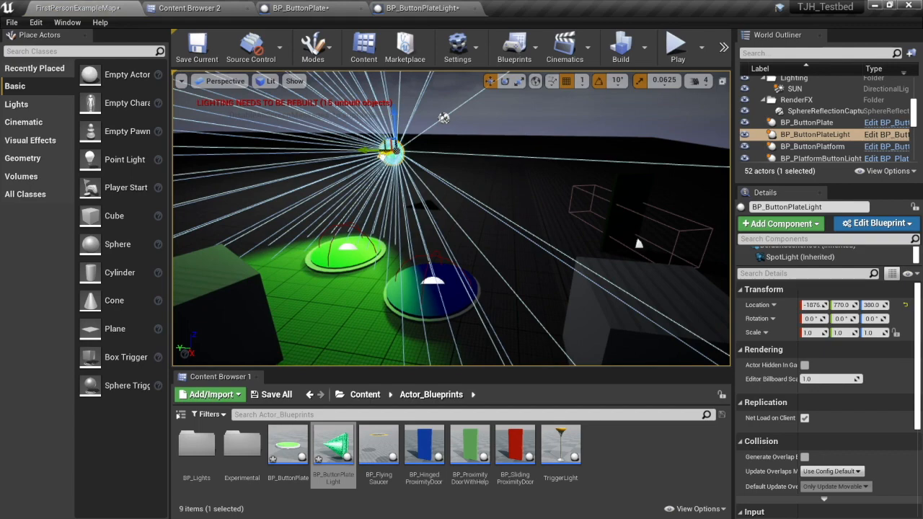
drag(381, 157, 395, 139)
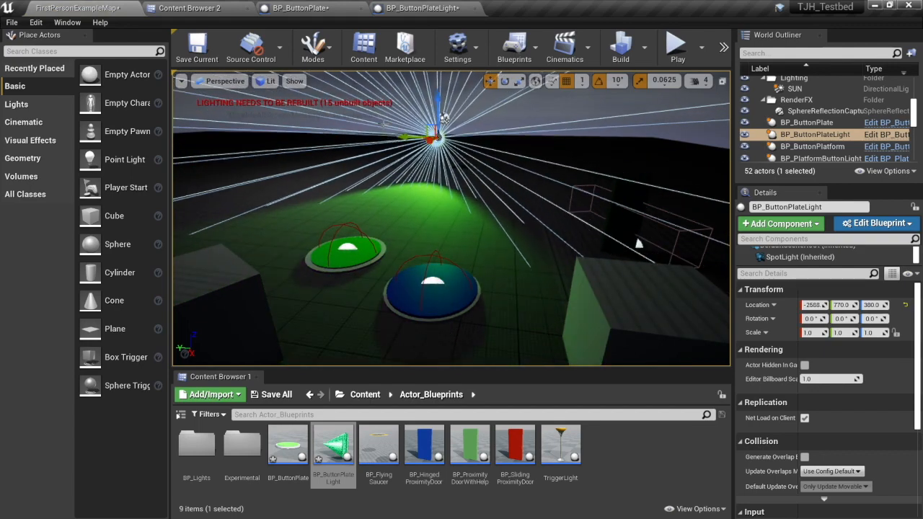
drag(444, 118, 435, 70)
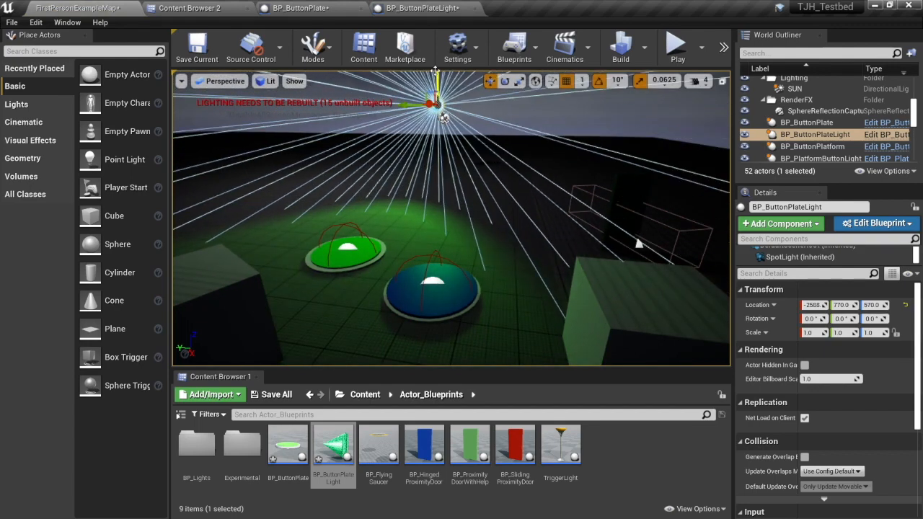
Rotate the placed BP_ButtonPlateLight to -20° about the Y axis.
key(e)
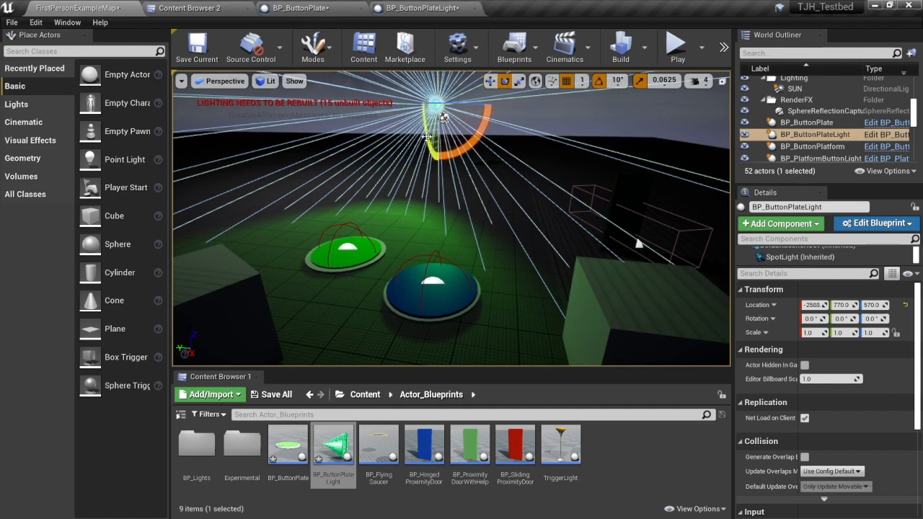
drag(427, 135, 427, 153)
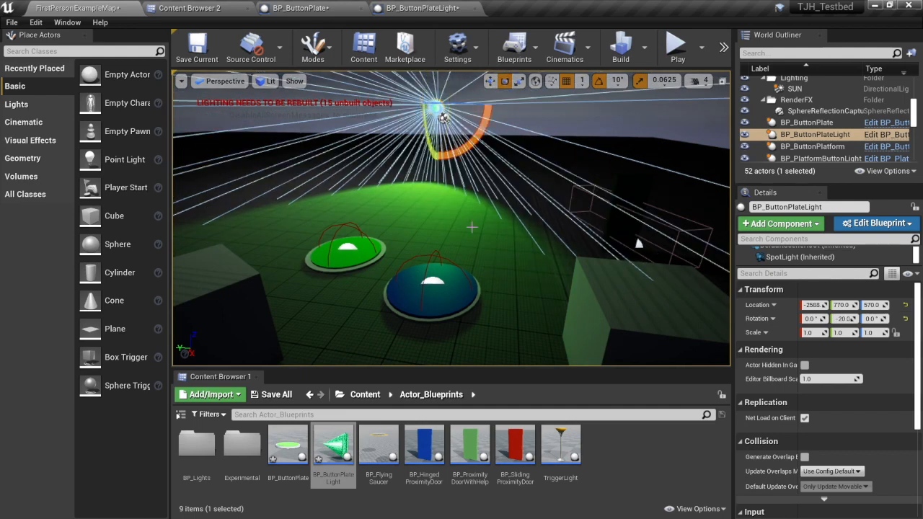
Move BP_ButtonPlatform across the floor to about X -1473, Y 327, beside the green button plate.
click(445, 303)
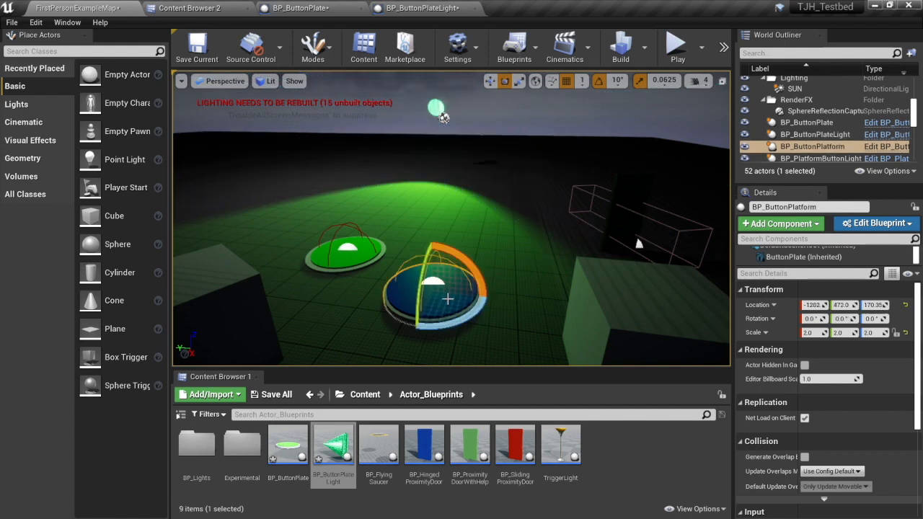
key(w)
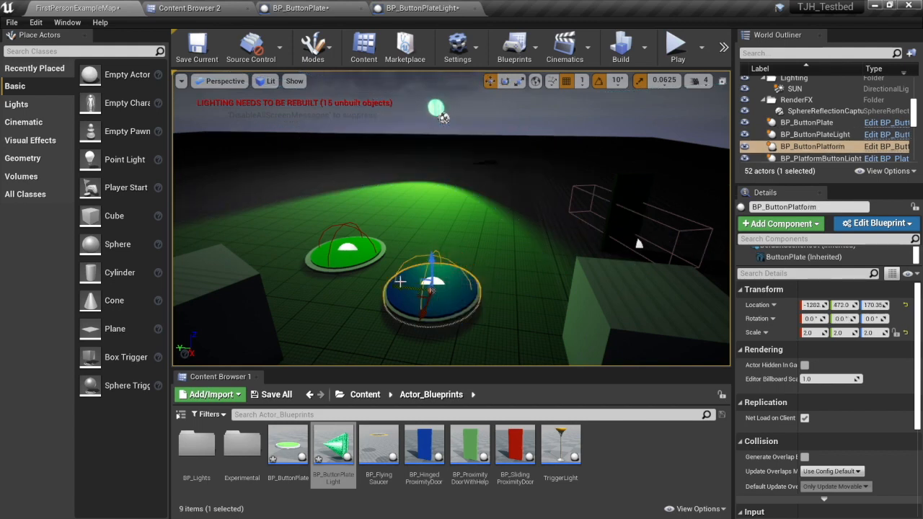
drag(399, 281, 475, 279)
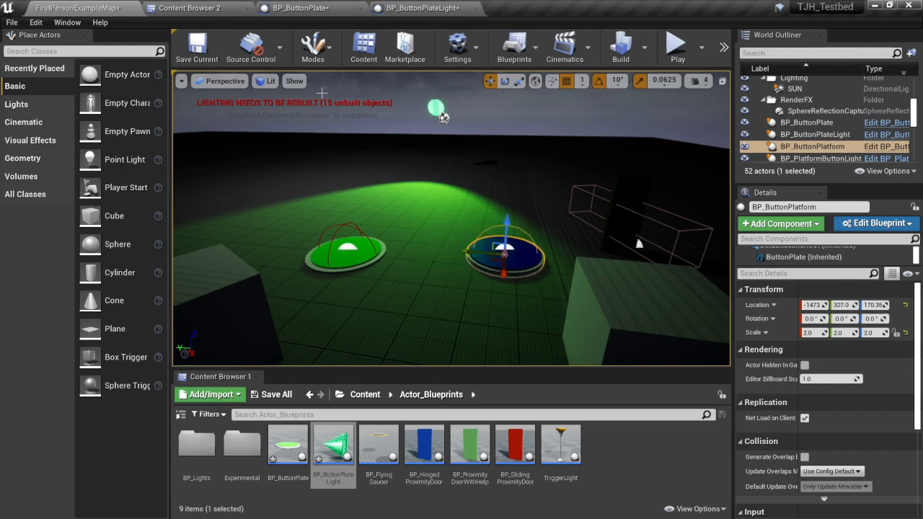
Add a Boolean variable named LightOn to the BP_ButtonPlateLight Blueprint and compile it.
click(433, 107)
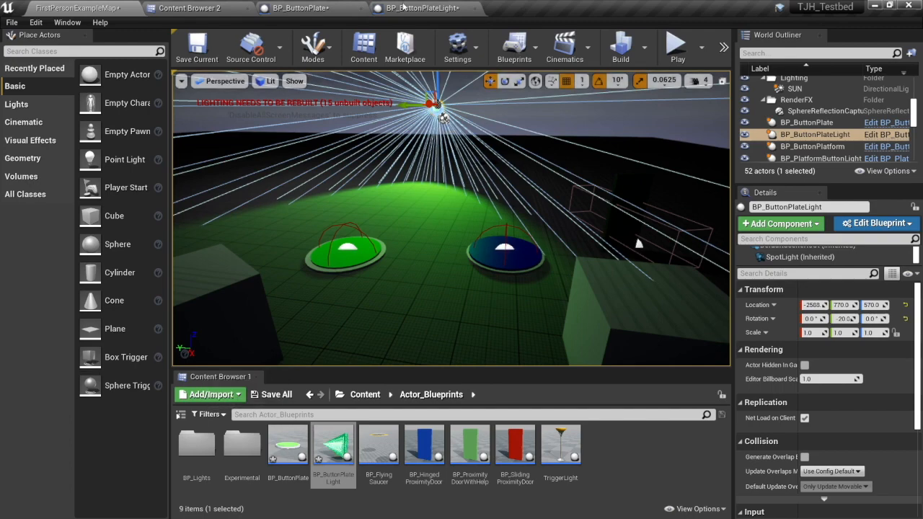
click(431, 15)
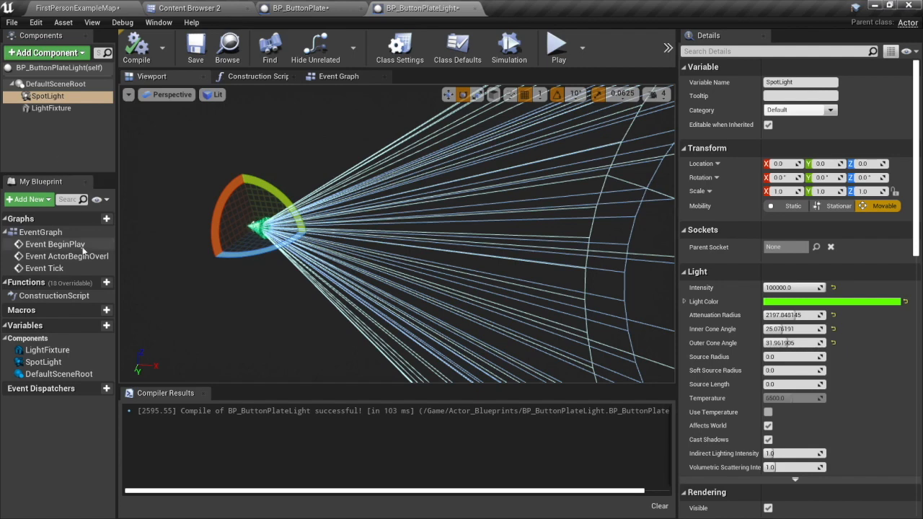
click(96, 326)
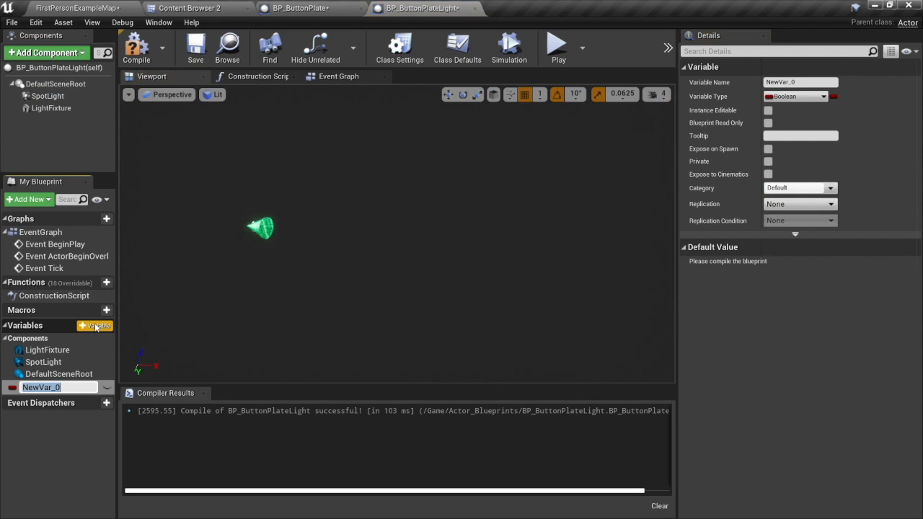
text(LightOn)
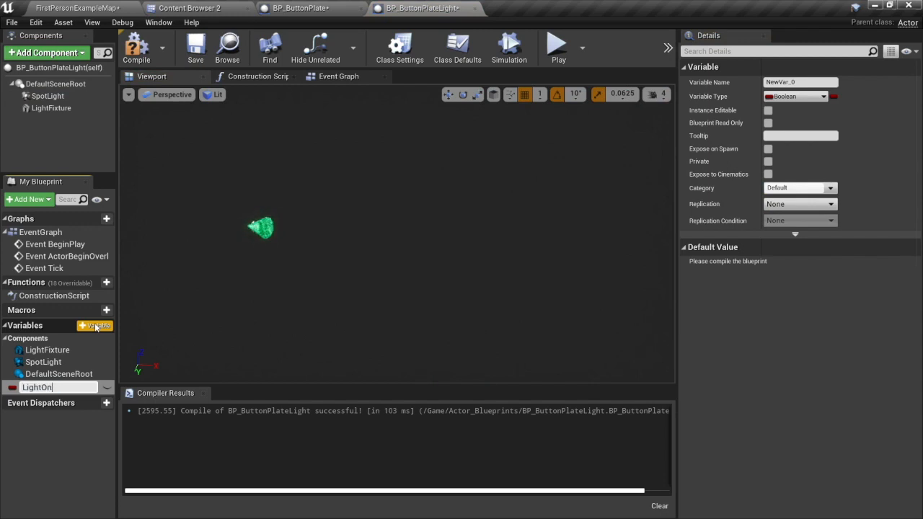
key(Return)
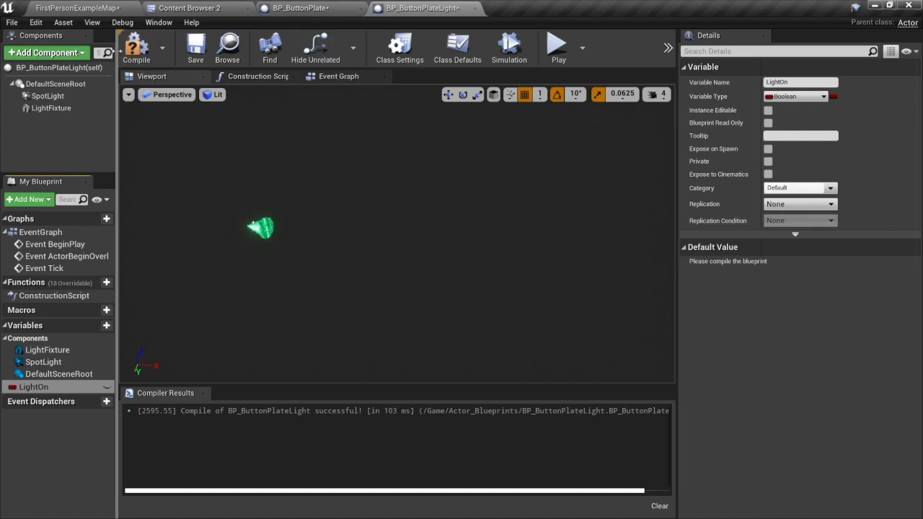
click(134, 47)
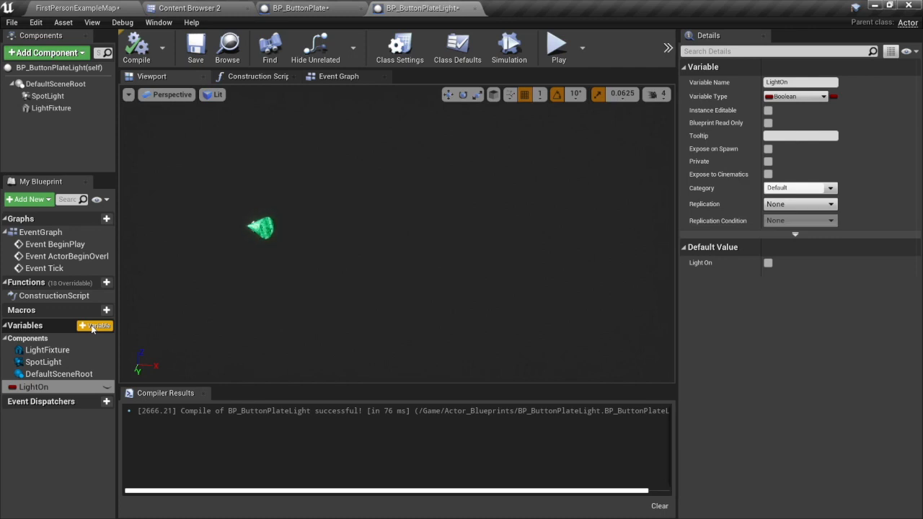
Add a second variable named ButtonPressed to BP_ButtonPlateLight.
click(98, 325)
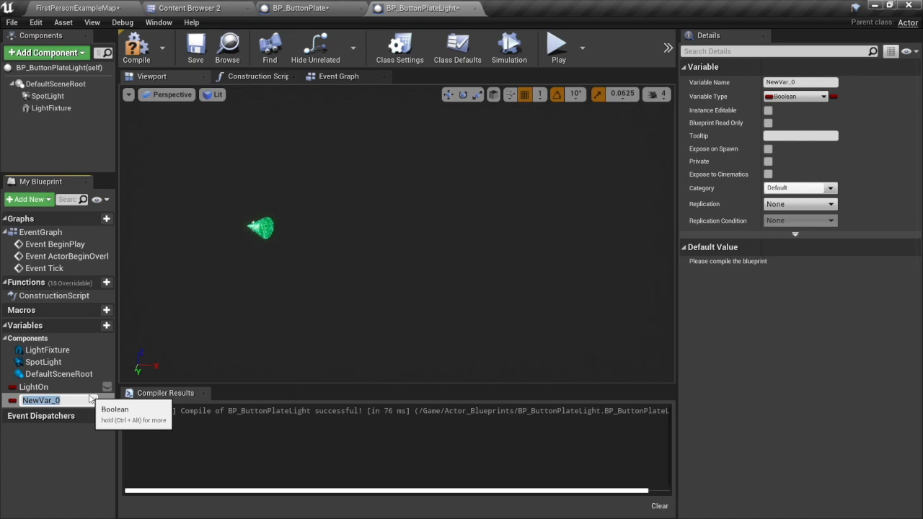
text(ButtonPre)
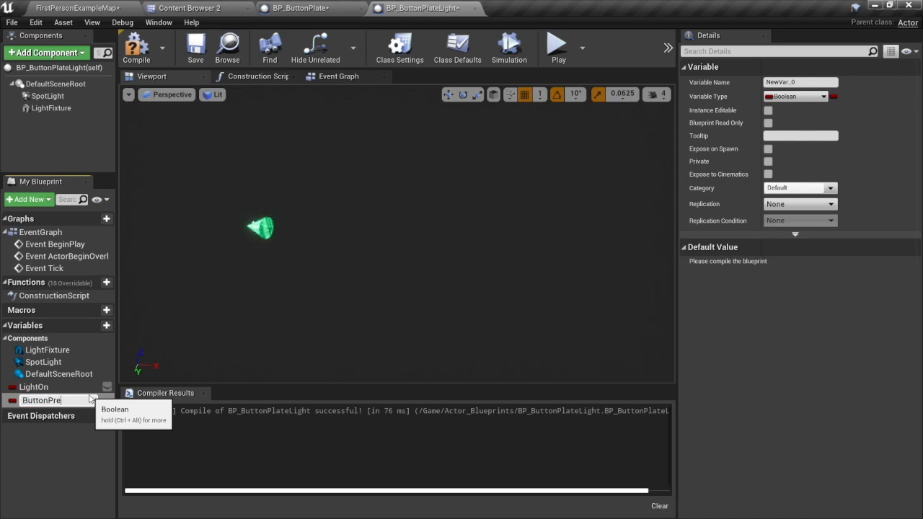
text(ssed)
key(Return)
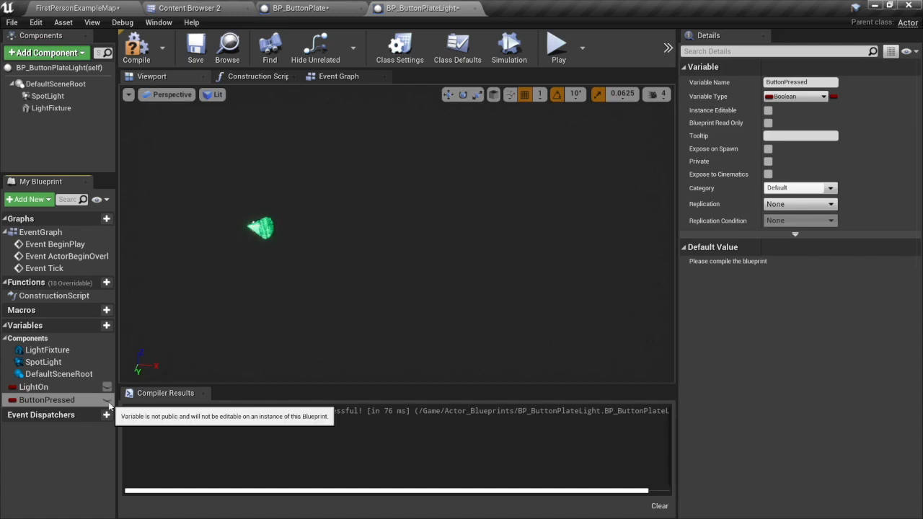
Set the ButtonPressed variable's type to BP Button Plate and compile the Blueprint.
click(822, 96)
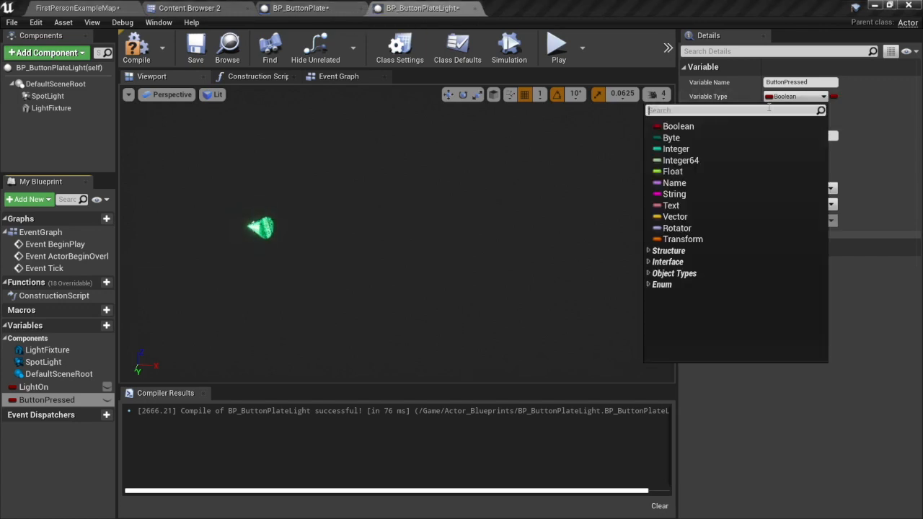
text(bp.)
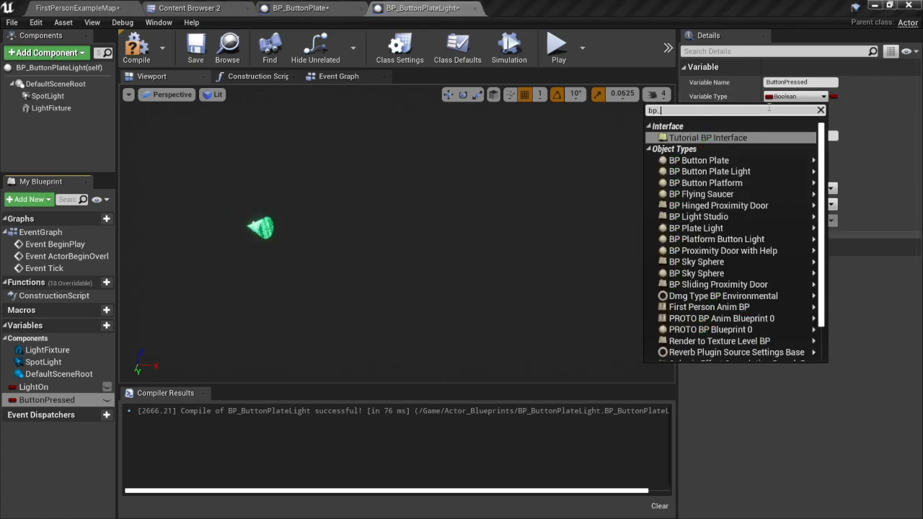
text(button)
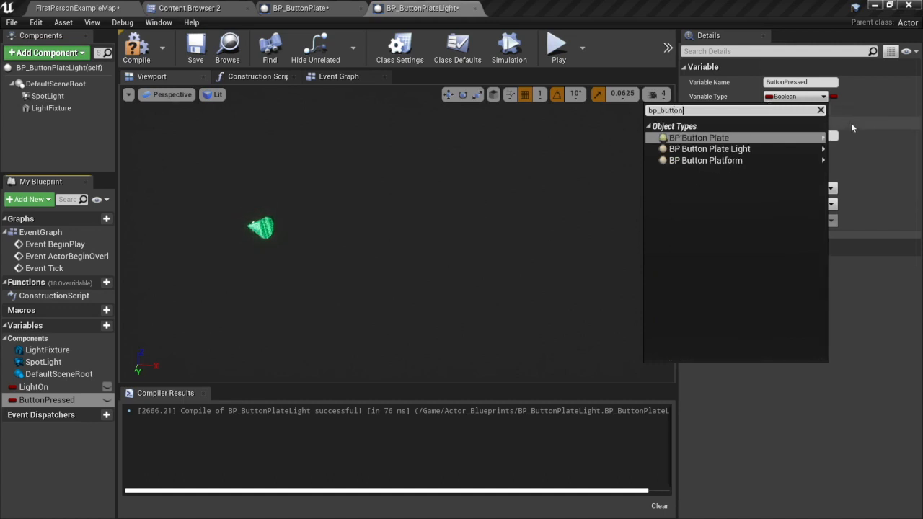
mouse_move(721, 141)
click(868, 139)
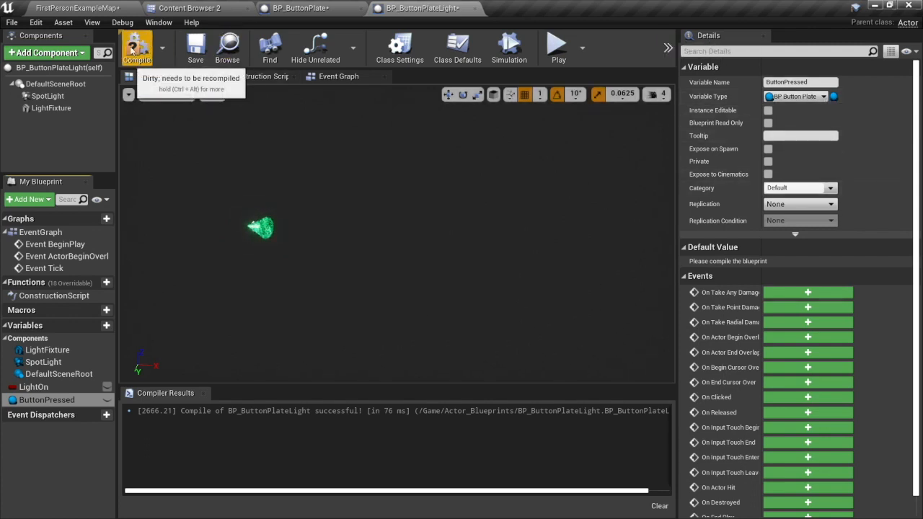
click(131, 49)
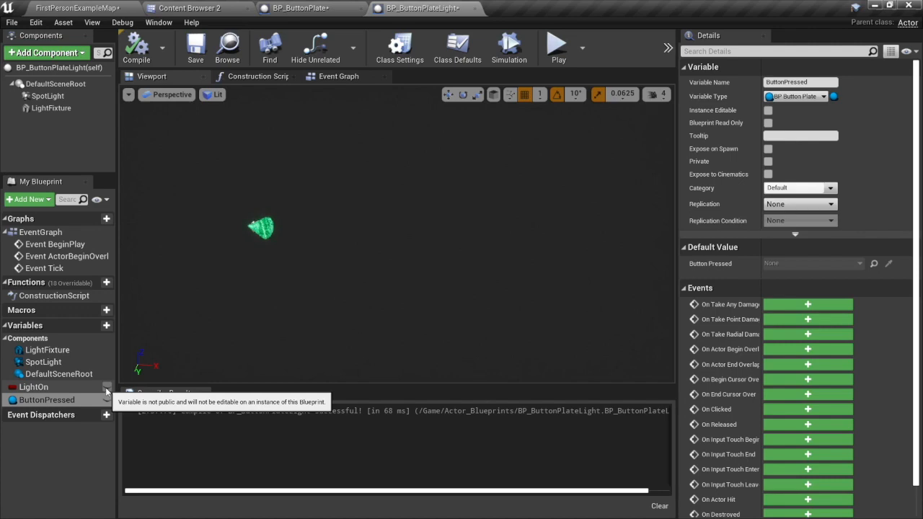
click(33, 387)
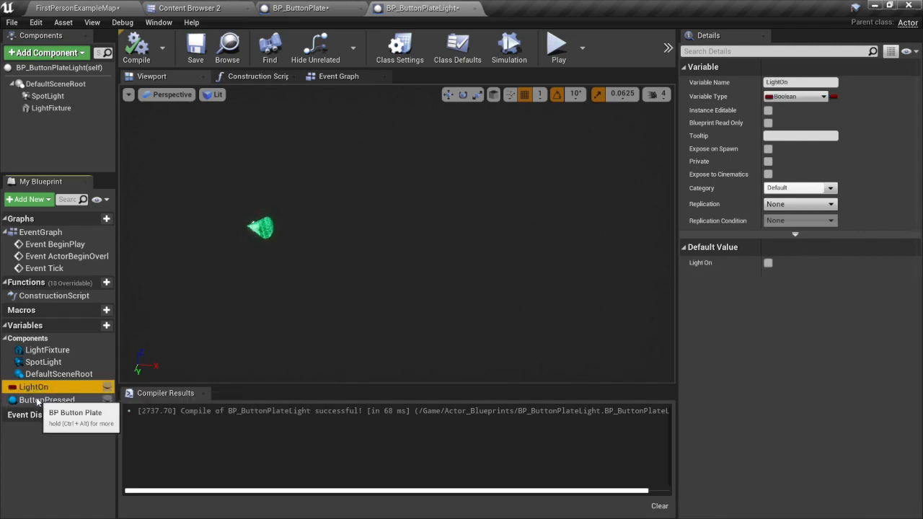
click(37, 400)
click(77, 7)
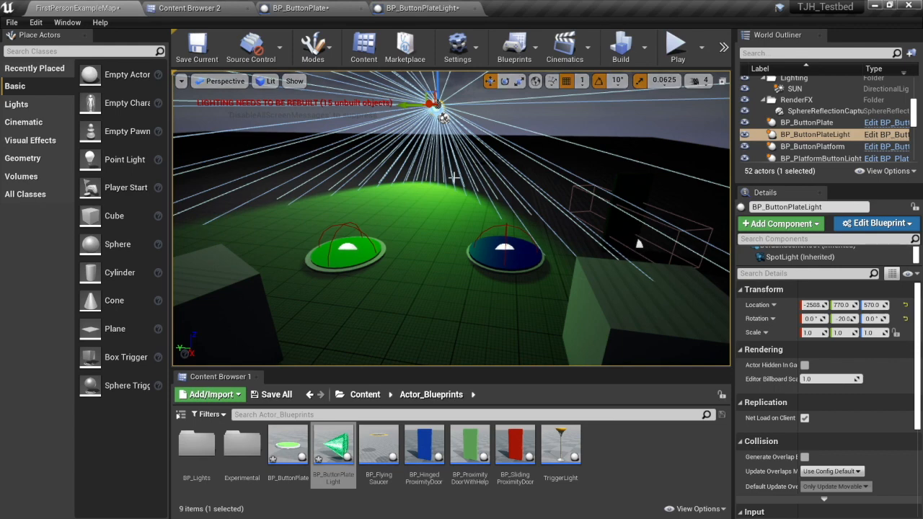
click(427, 7)
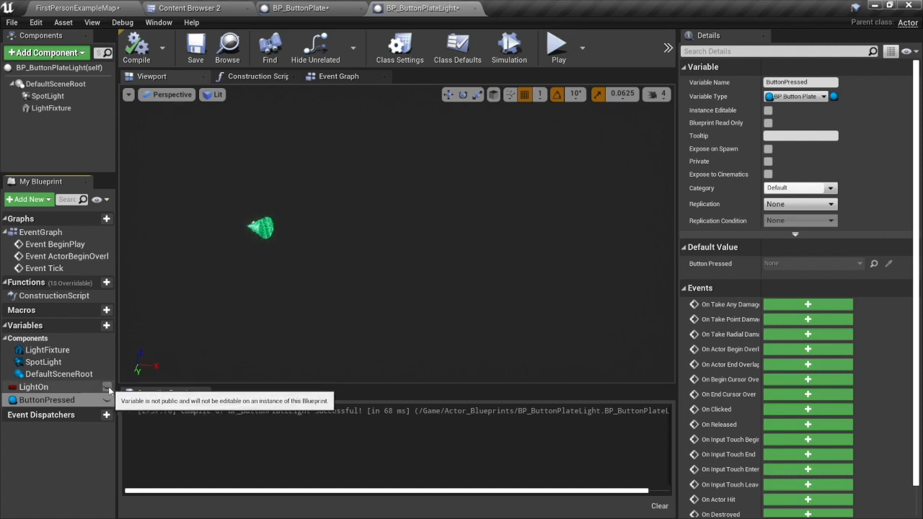
Make the LightOn and ButtonPressed variables public so they are instance editable, and compile BP_ButtonPlateLight.
click(107, 387)
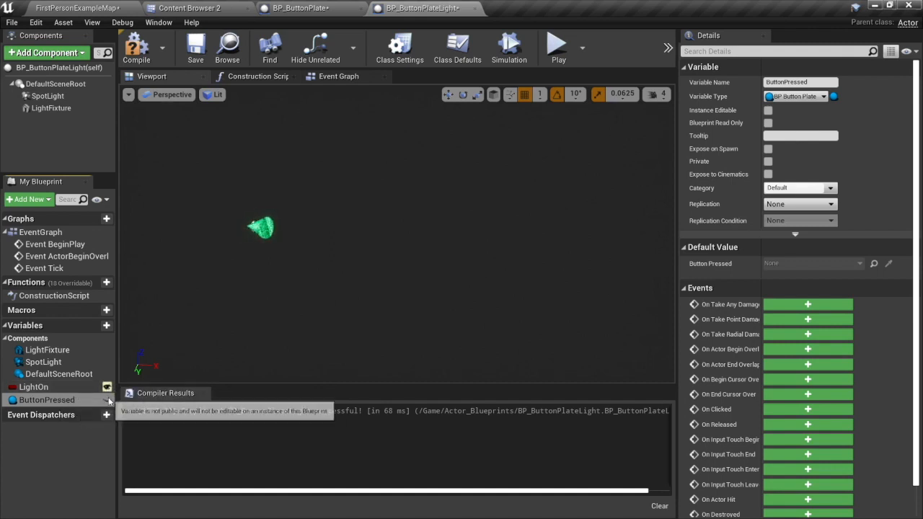
click(107, 401)
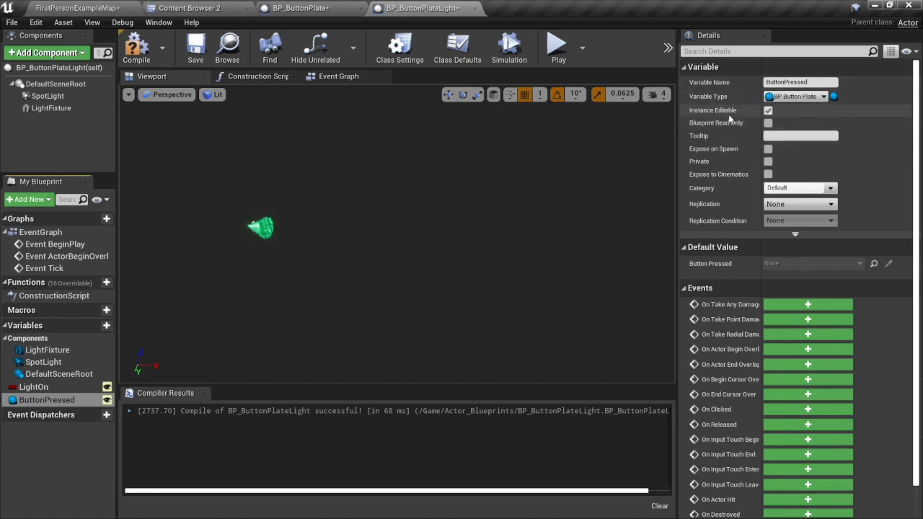
click(107, 387)
click(109, 389)
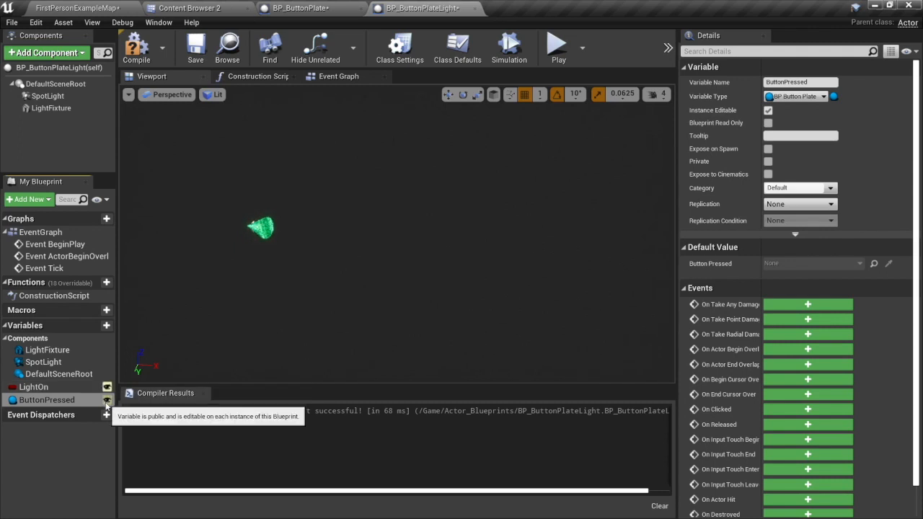
click(106, 401)
click(106, 402)
click(106, 403)
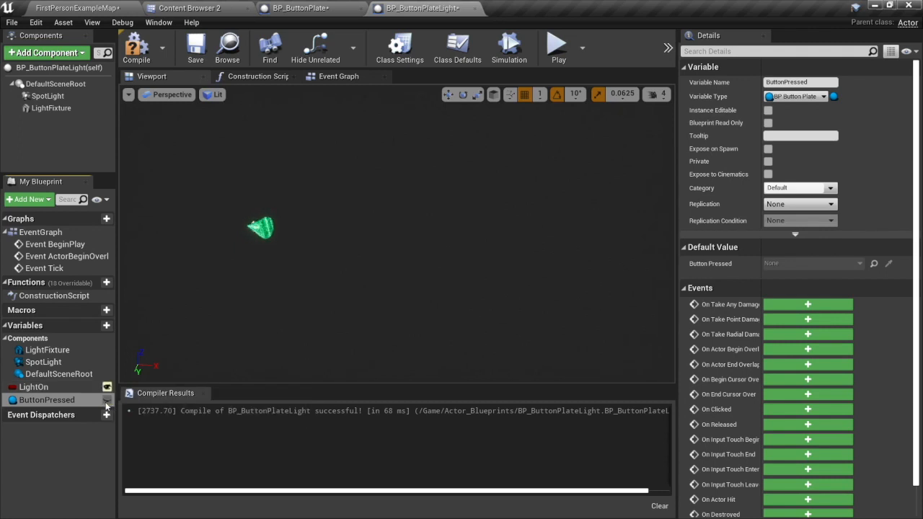
click(106, 403)
click(106, 403)
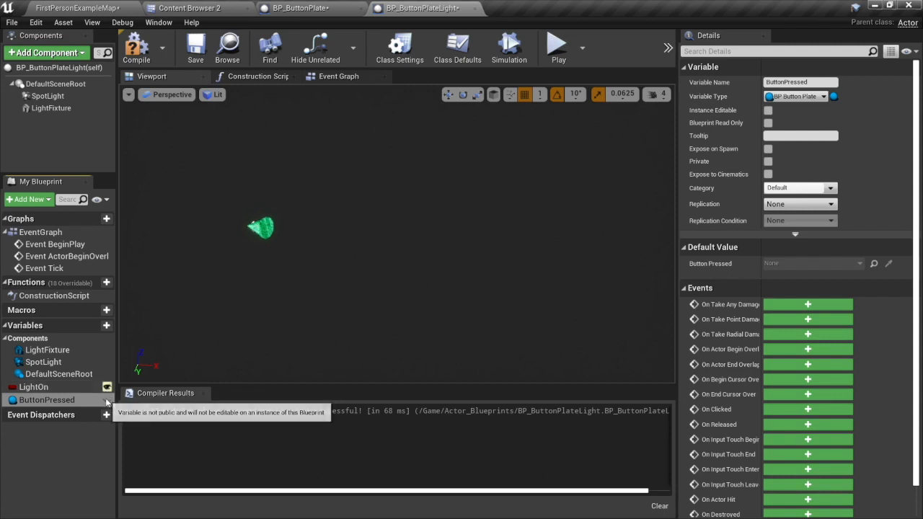
click(106, 402)
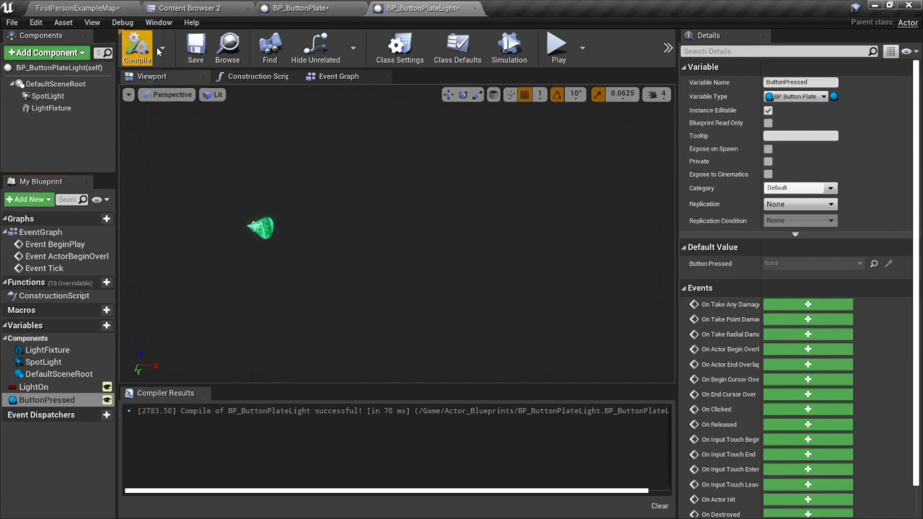
In FirstPersonExampleMap, assign the green BP_ButtonPlate in the scene to the placed light's Button Pressed property.
click(84, 8)
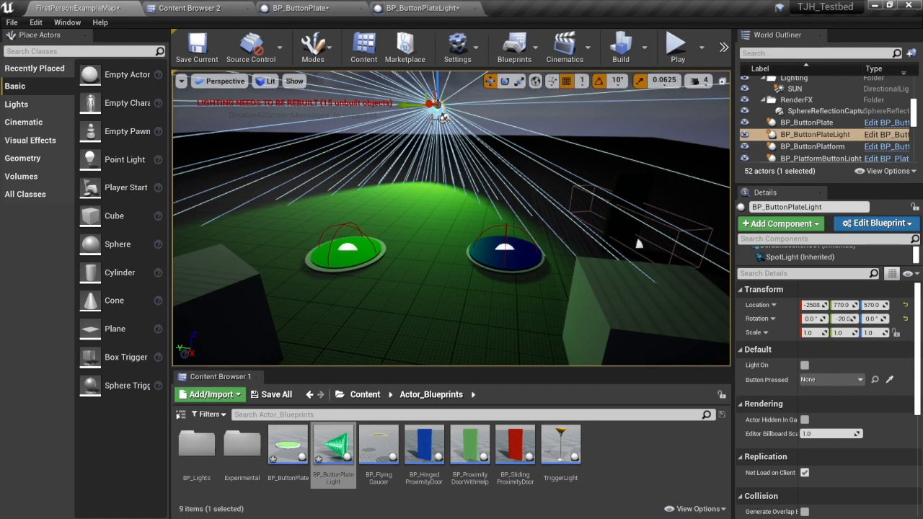
click(890, 381)
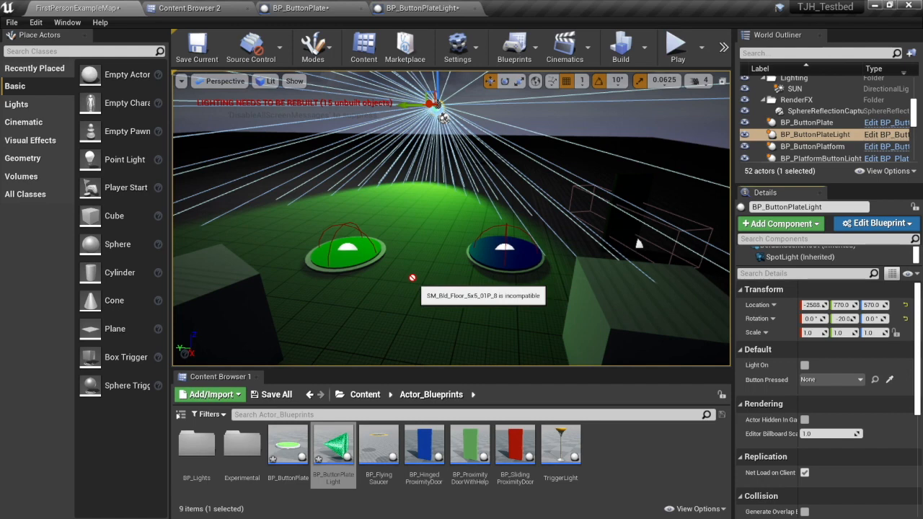
click(366, 249)
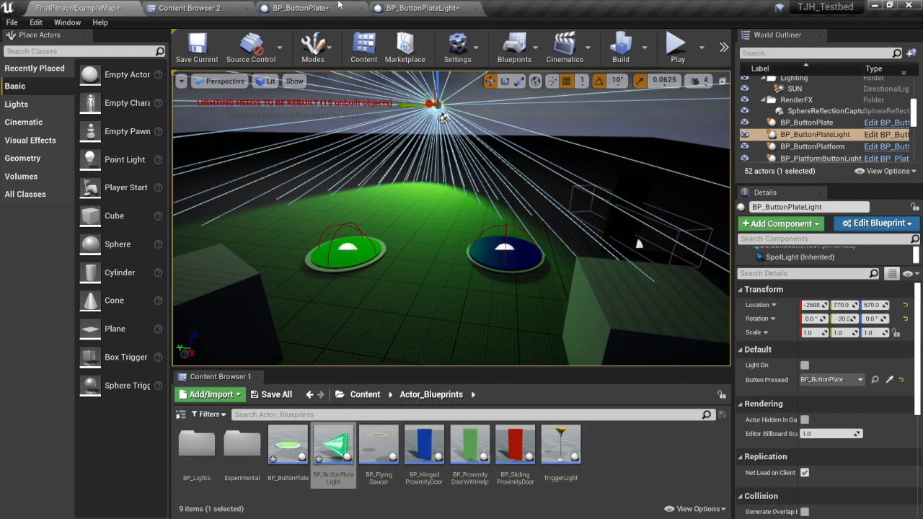
Open BP_ButtonPlateLight's Construction Script graph and move the Construction Script node toward the graph's left edge.
click(430, 12)
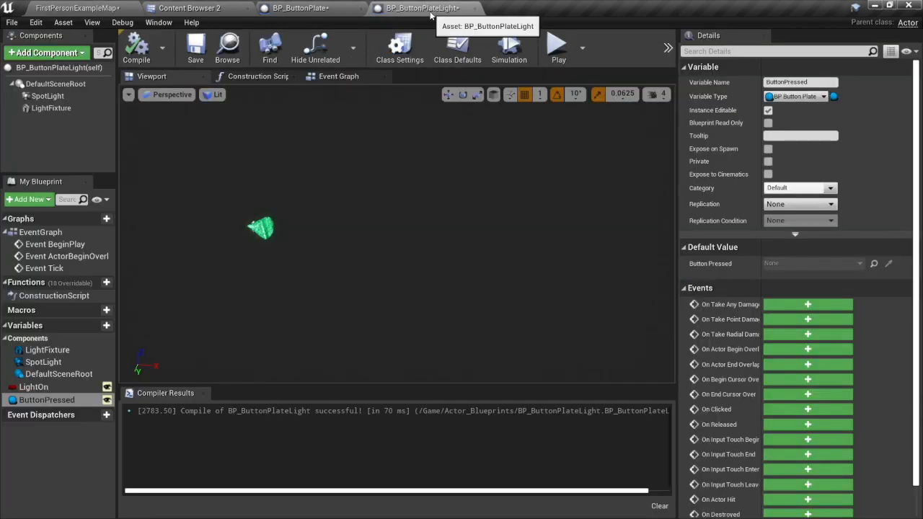
click(250, 76)
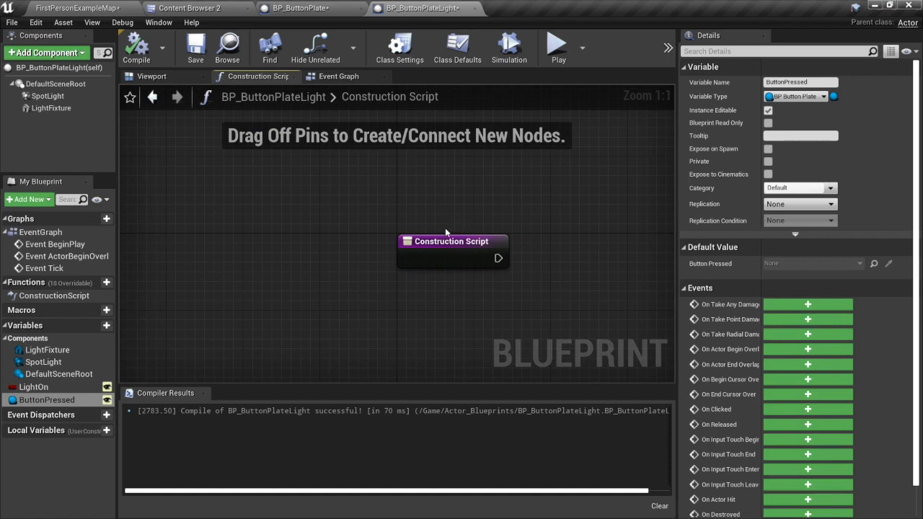
drag(444, 242, 181, 226)
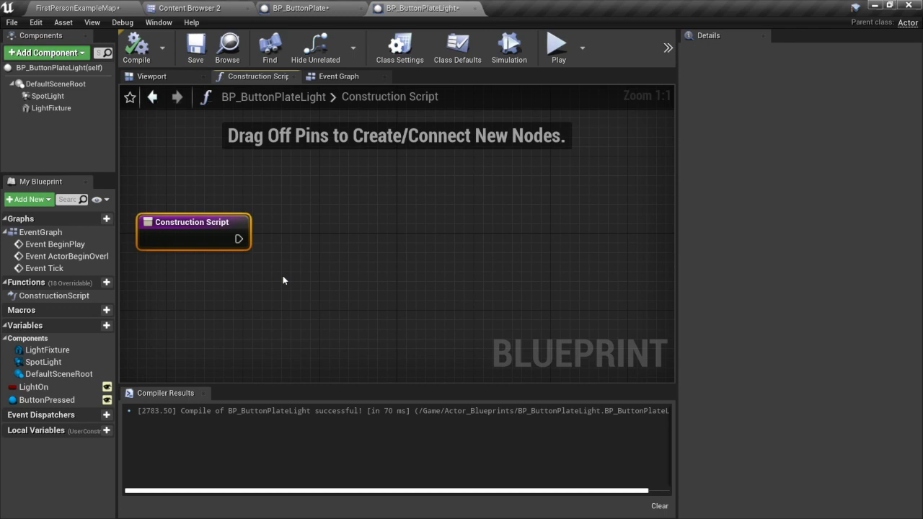
mouse_move(283, 275)
mouse_down()
mouse_move(235, 238)
mouse_move(285, 266)
mouse_up()
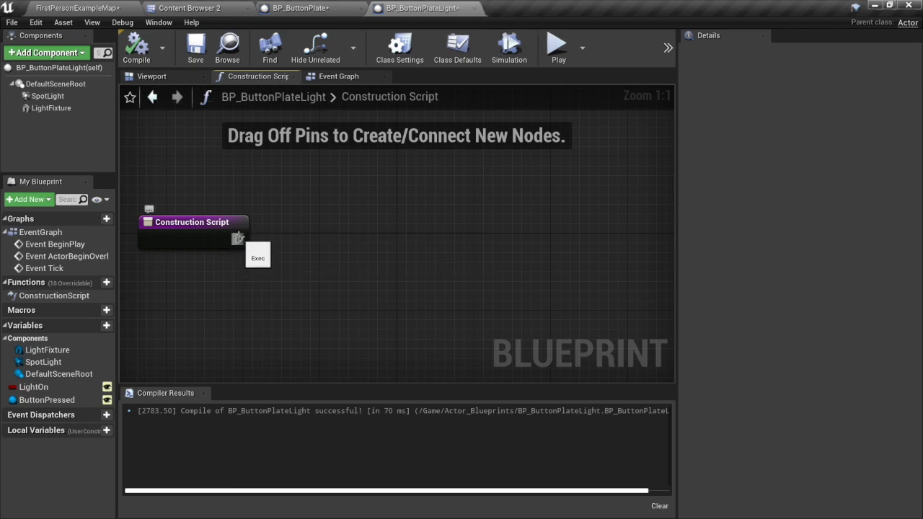
Add a Branch node wired to the Construction Script node's execution output and line it up with that node.
drag(238, 238, 372, 248)
text(branch)
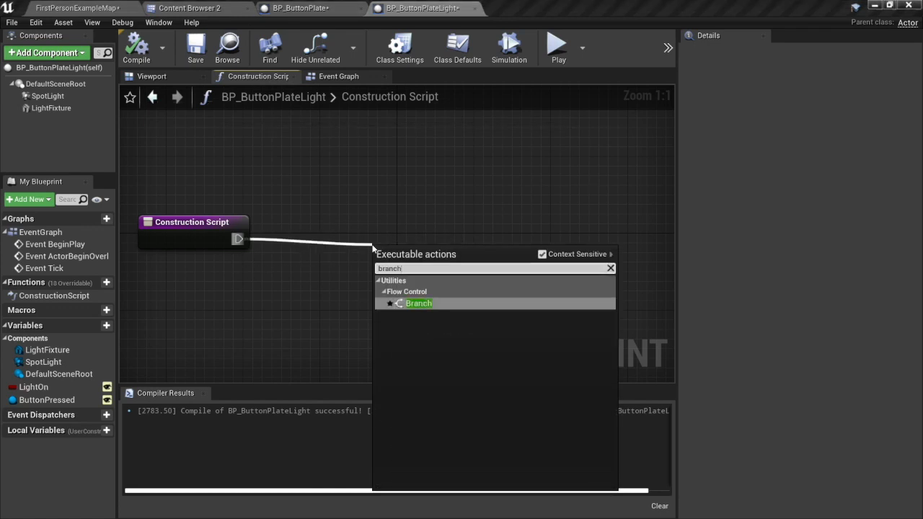
key(Return)
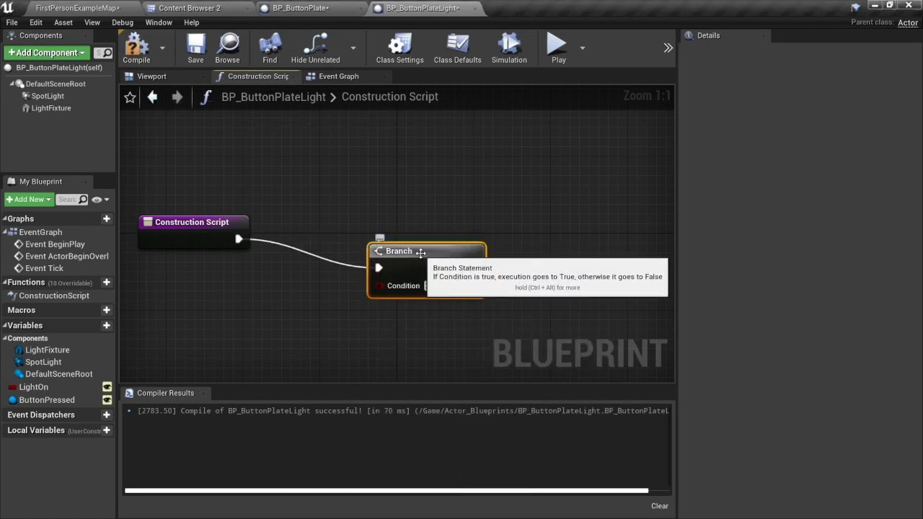
drag(406, 250, 387, 231)
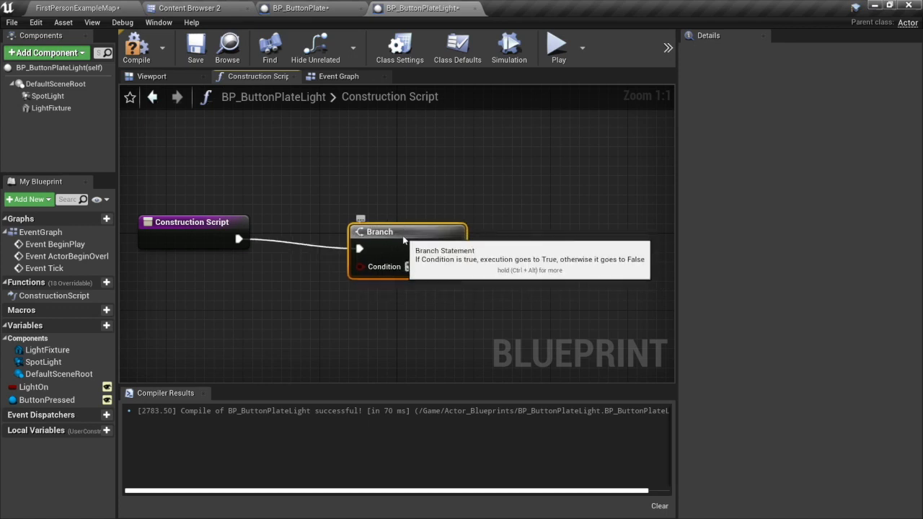
drag(402, 236, 402, 226)
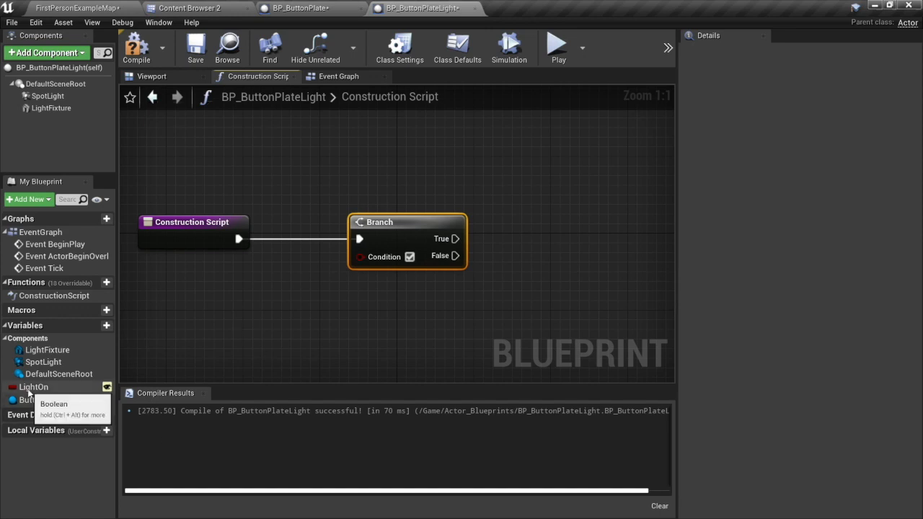
Add a Get LightOn node below the execution wire and connect it to the Branch node's Condition.
drag(29, 389, 264, 292)
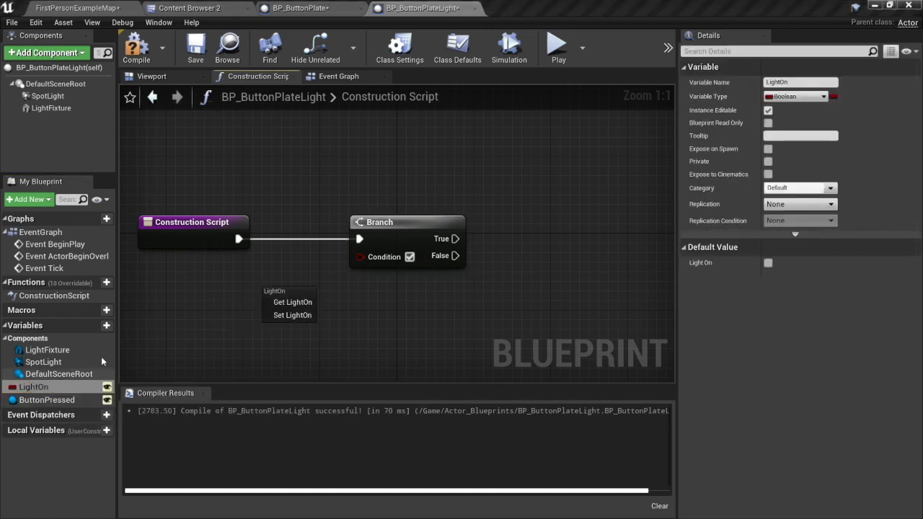
click(294, 302)
drag(330, 292, 364, 262)
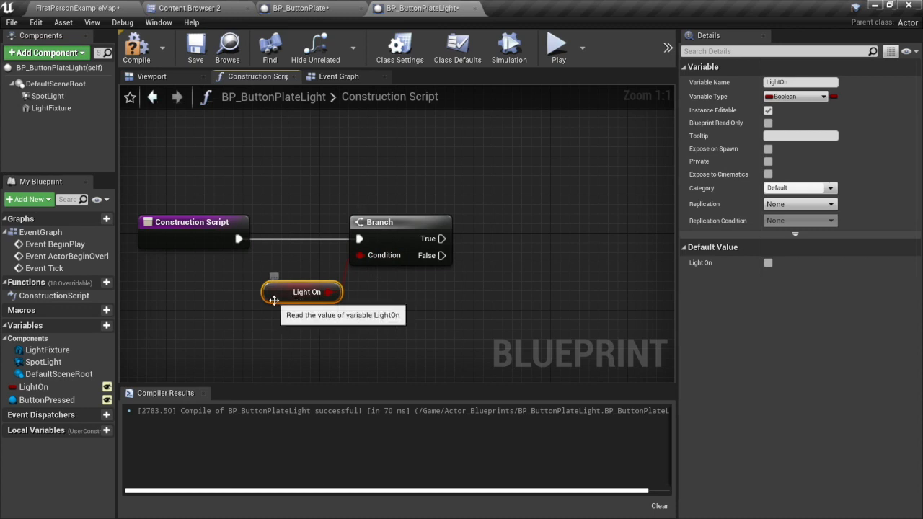
drag(273, 277, 263, 267)
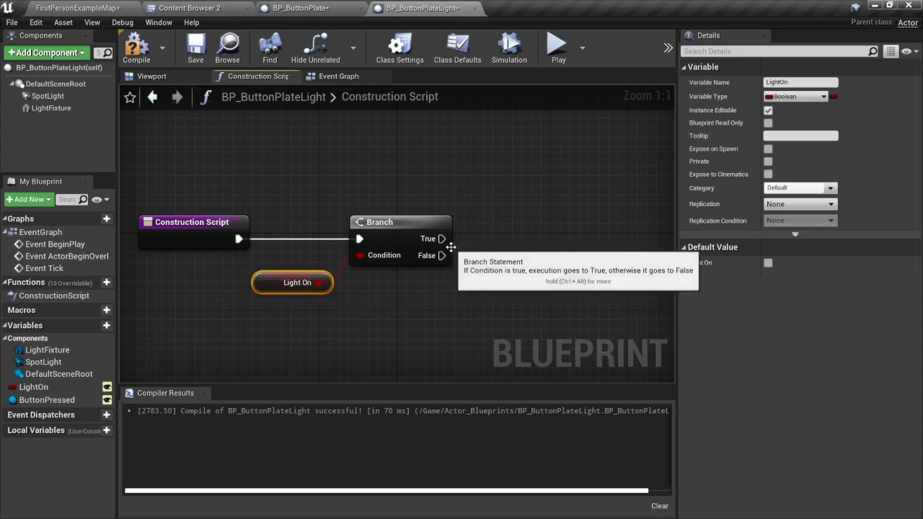
Add a Set Visibility (SpotLight) node and connect the Branch node's True output to its execution input.
drag(441, 239, 522, 190)
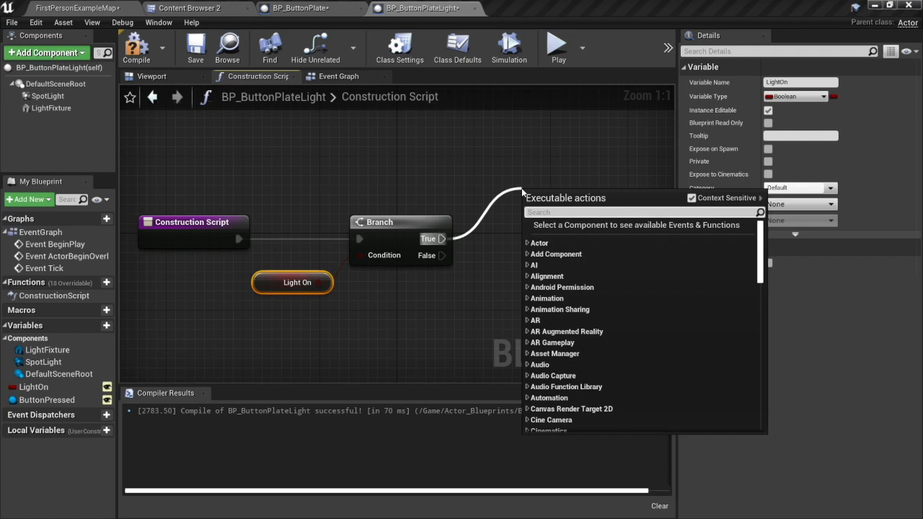
click(408, 168)
click(49, 97)
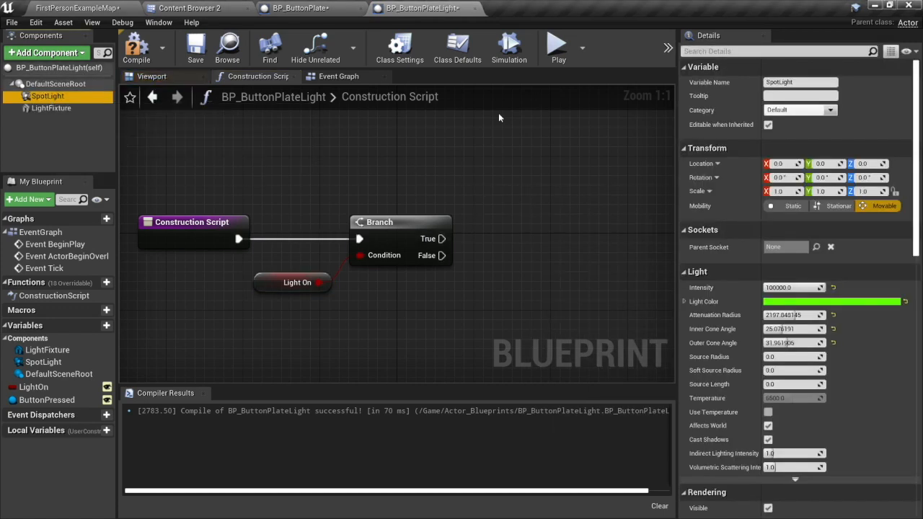
right_click(508, 201)
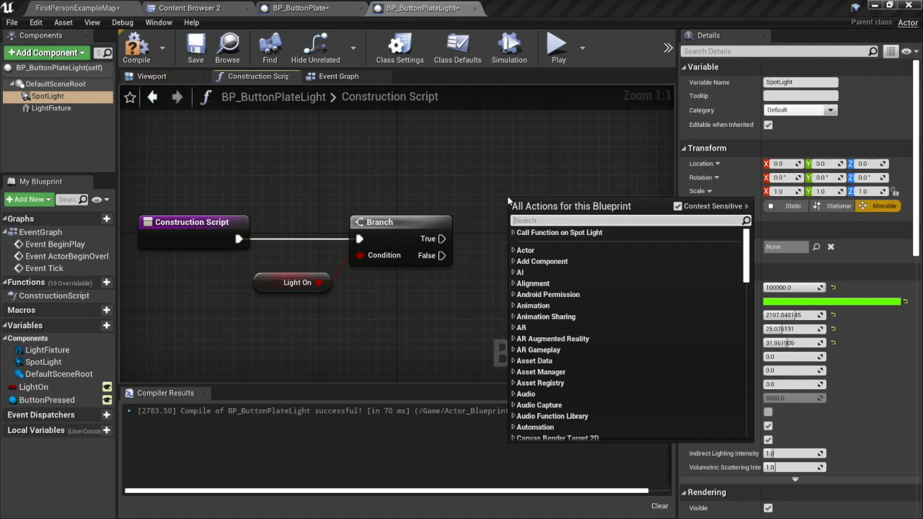
text(set visi)
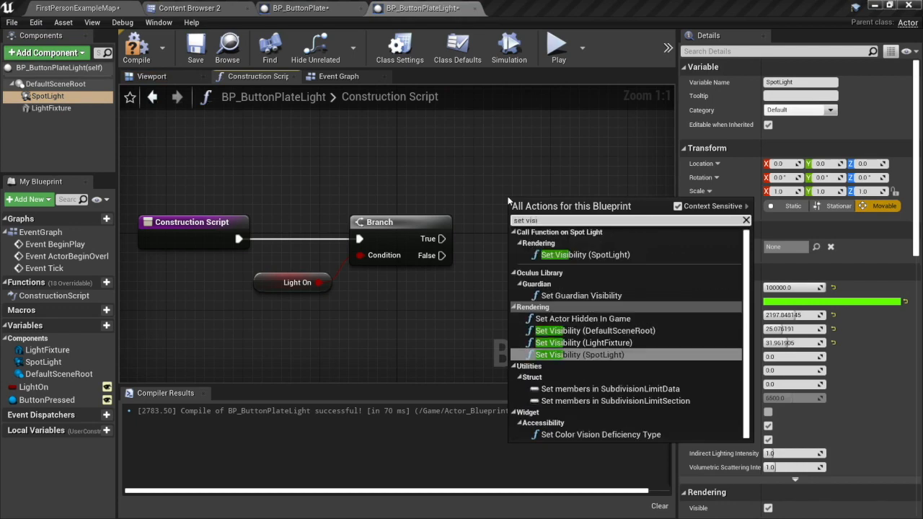
click(602, 256)
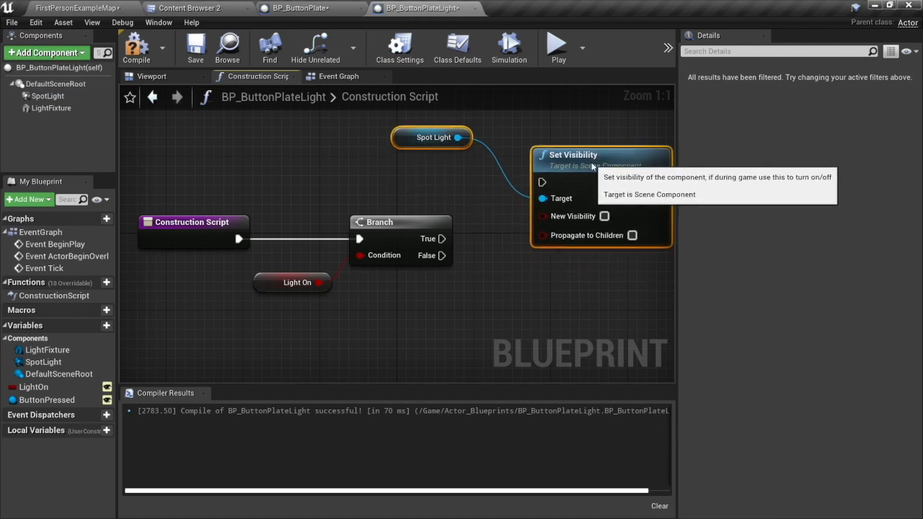
drag(591, 166, 582, 167)
drag(442, 238, 532, 183)
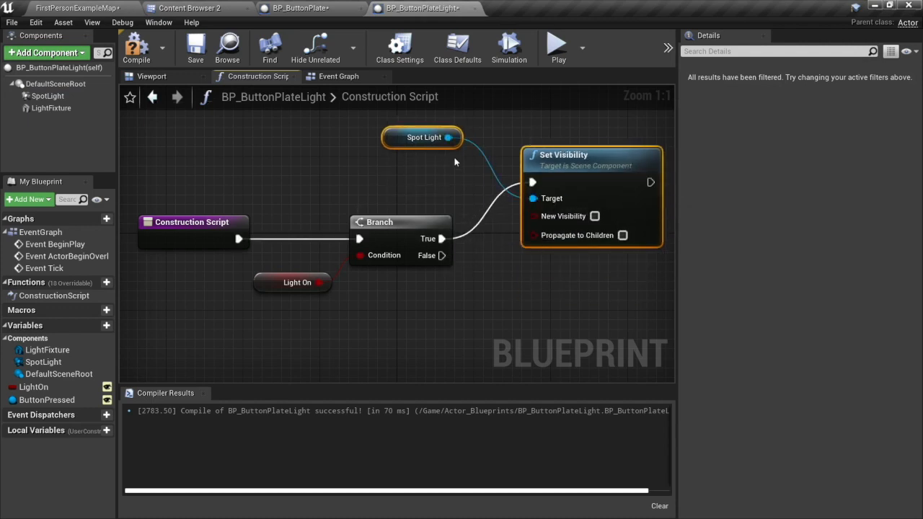
Reposition the Spot Light and Set Visibility nodes to the right of the Branch, and enable New Visibility.
drag(393, 141, 507, 252)
click(556, 243)
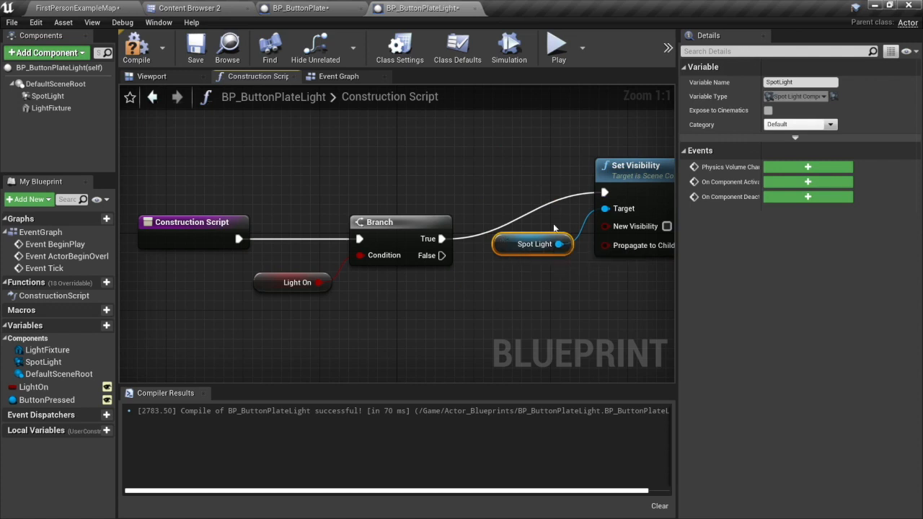
right_drag(553, 228, 424, 223)
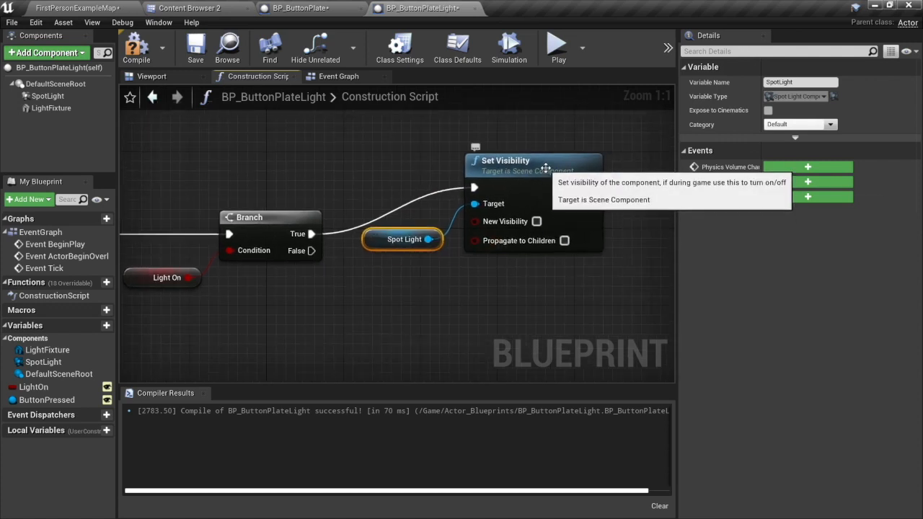
drag(546, 168, 560, 167)
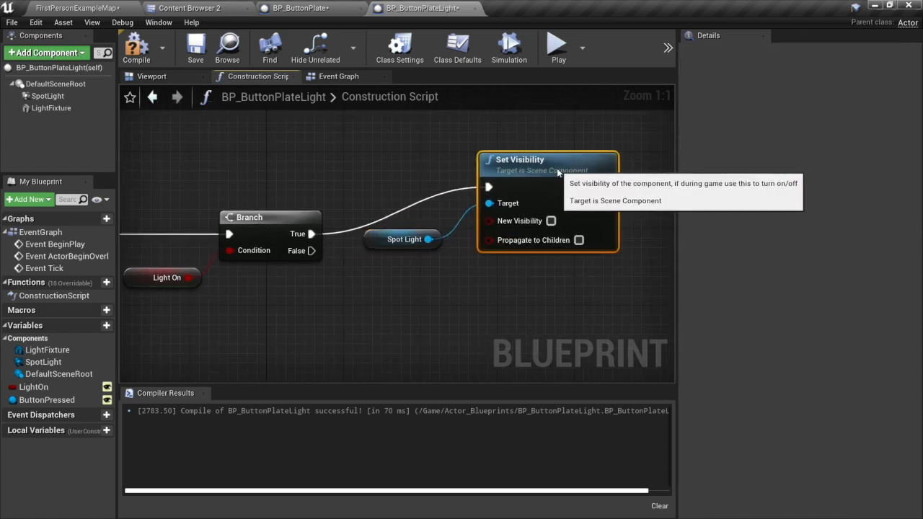
click(550, 222)
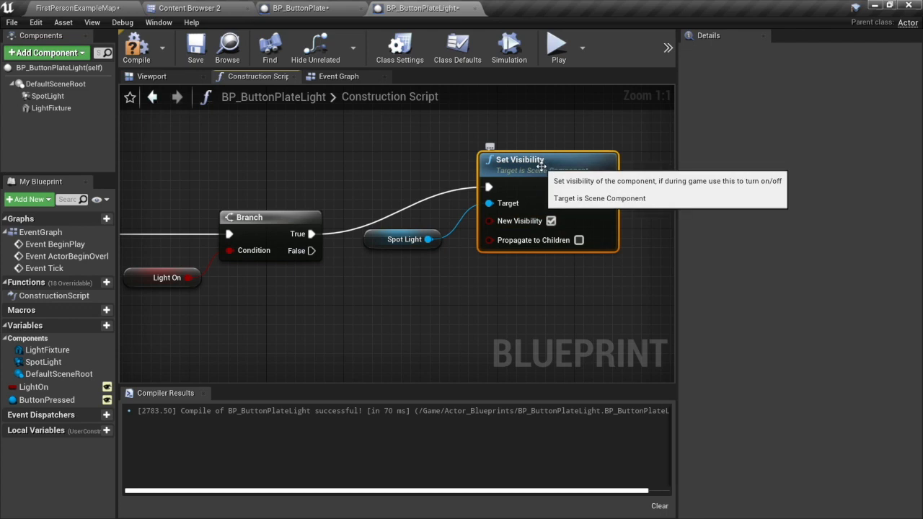
Duplicate the Set Visibility node, place the copy below the original, and turn off its New Visibility.
key(ctrl+w)
drag(556, 261, 557, 353)
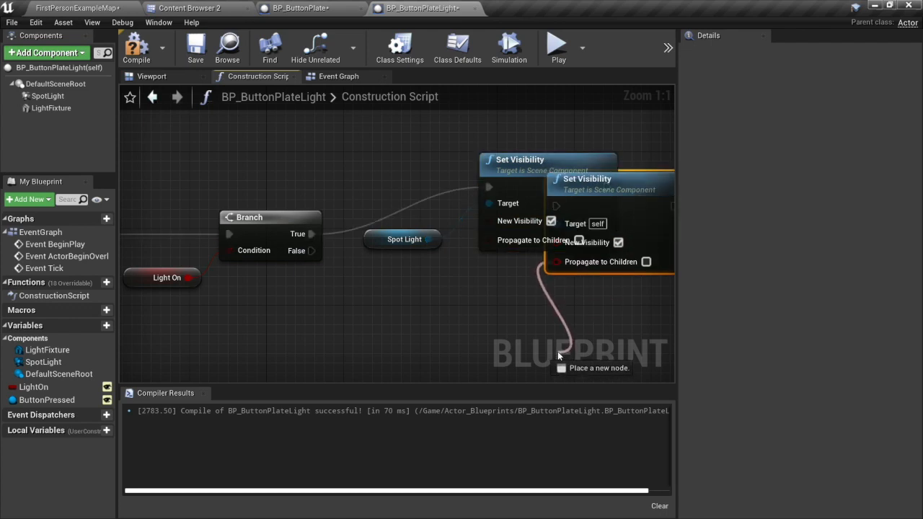
key(Escape)
drag(631, 178, 554, 274)
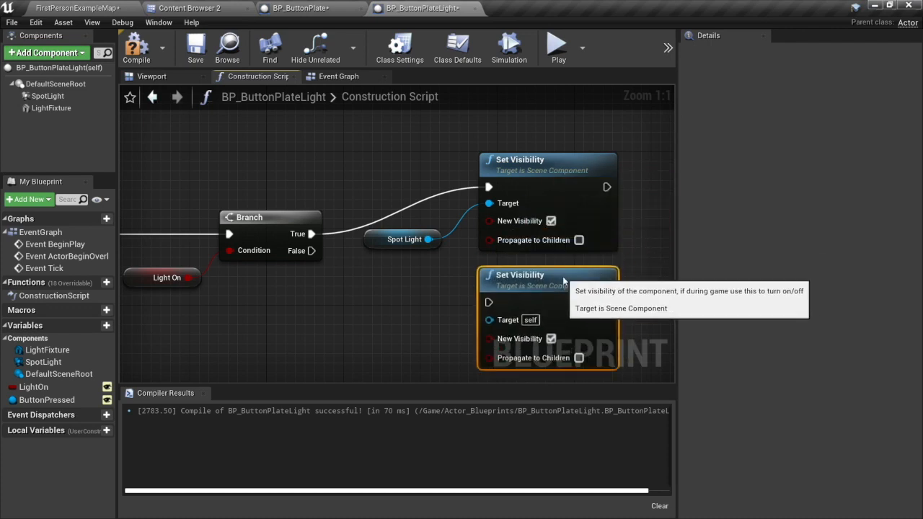
click(540, 339)
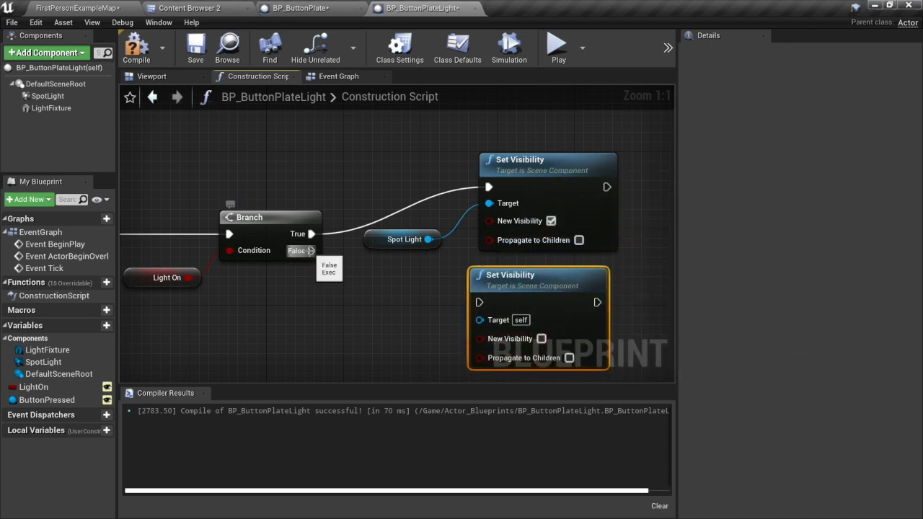
Connect the Branch's False output and the Spot Light reference to the lower Set Visibility node, and compile the Blueprint.
drag(311, 250, 479, 302)
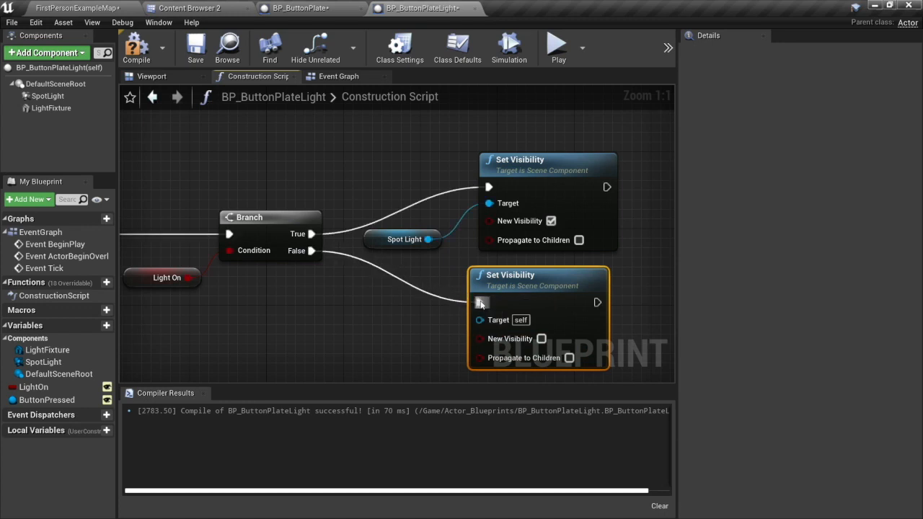
drag(428, 238, 478, 319)
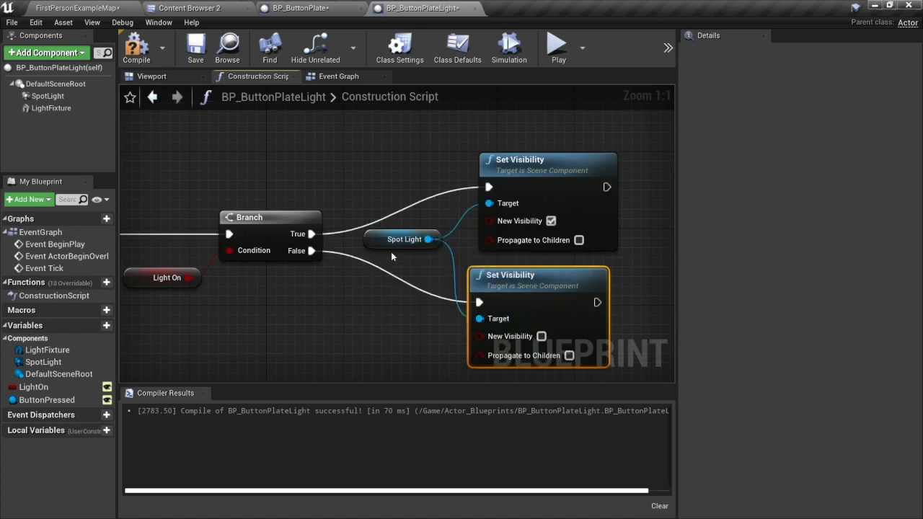
drag(382, 241, 371, 251)
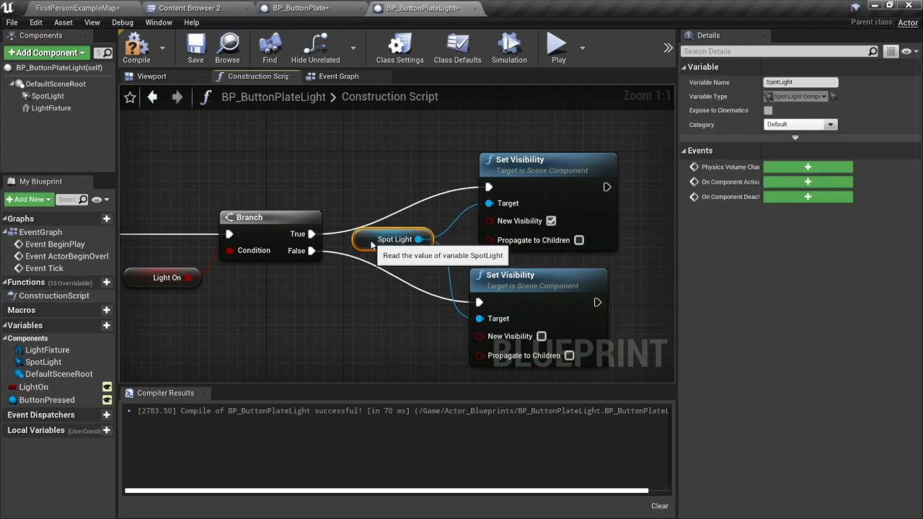
right_drag(203, 312, 245, 313)
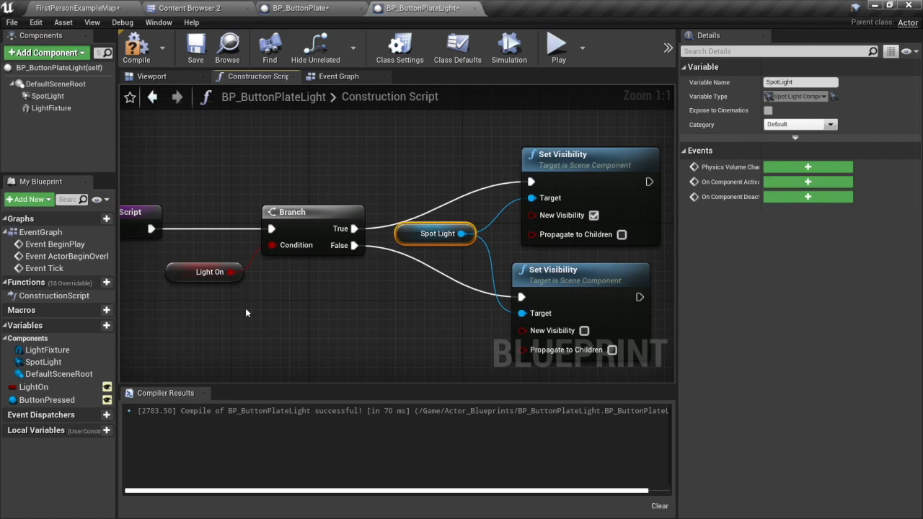
click(137, 48)
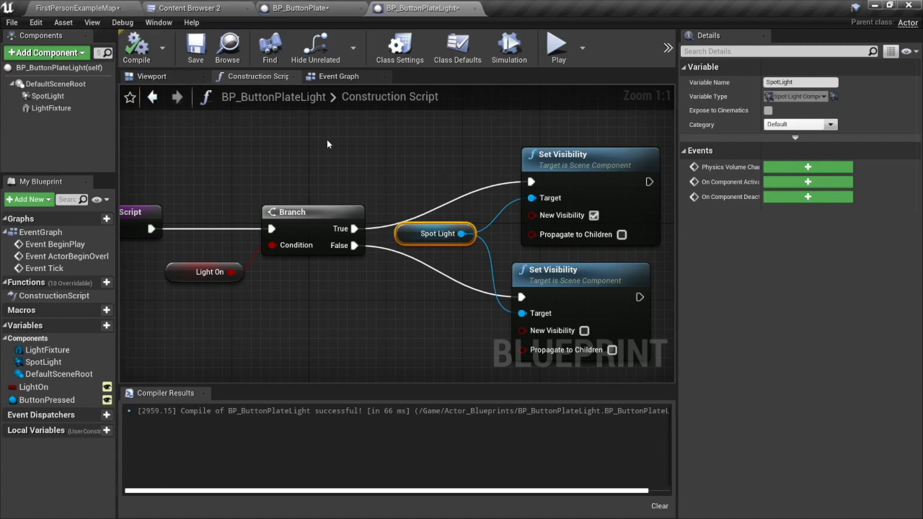
In FirstPersonExampleMap, test the placed BP_ButtonPlateLight by toggling its Light On property, and leave it off.
click(159, 77)
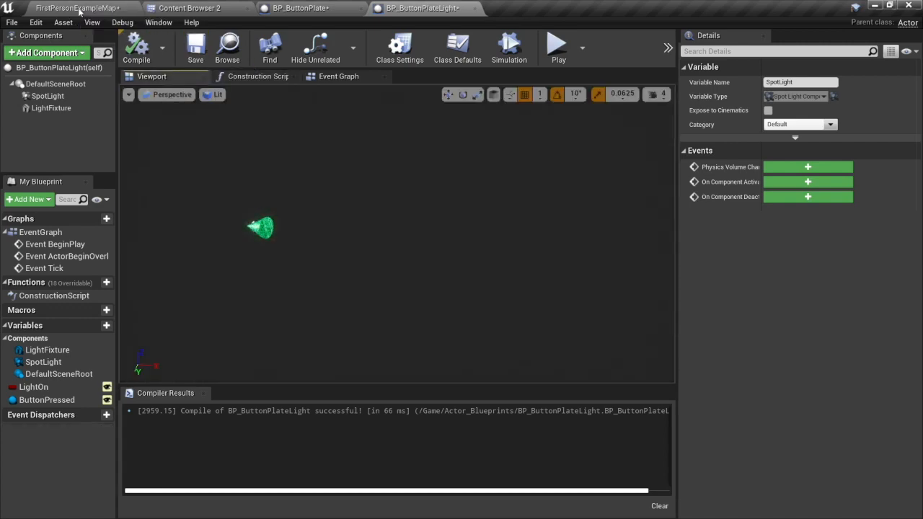
click(77, 8)
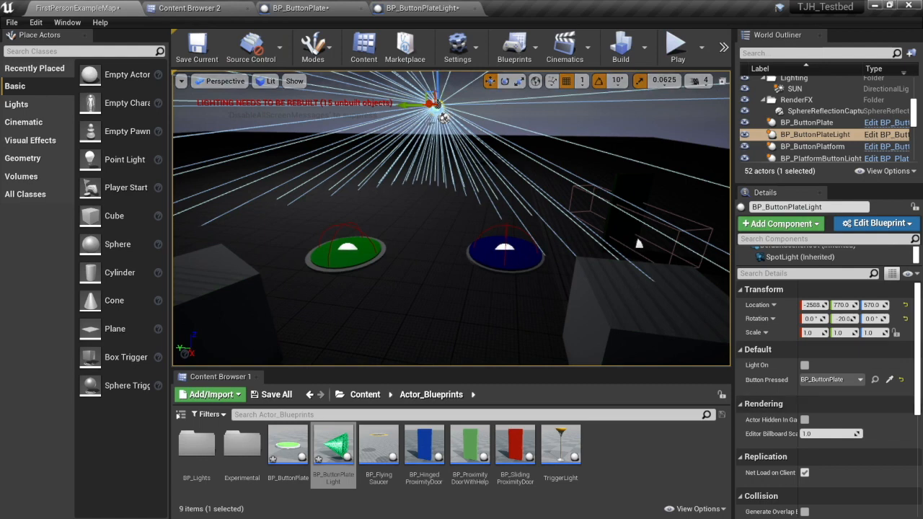
click(805, 365)
click(805, 365)
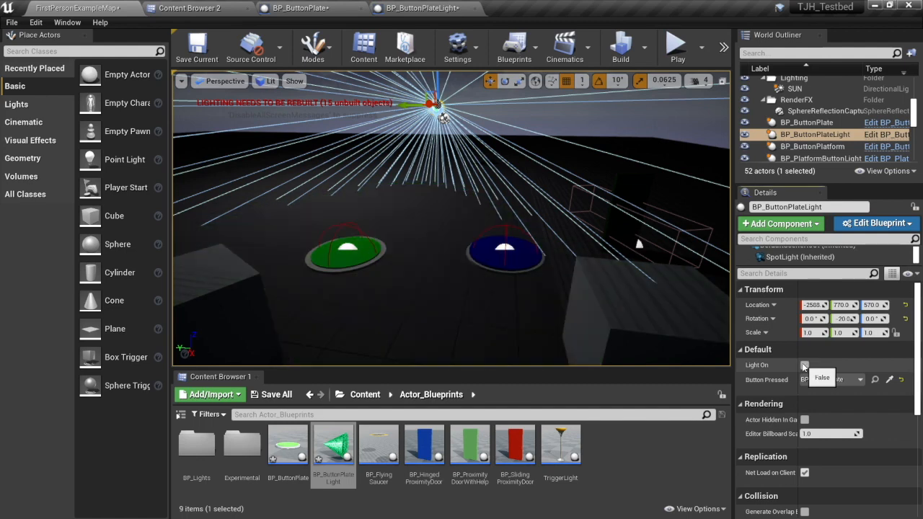
click(804, 366)
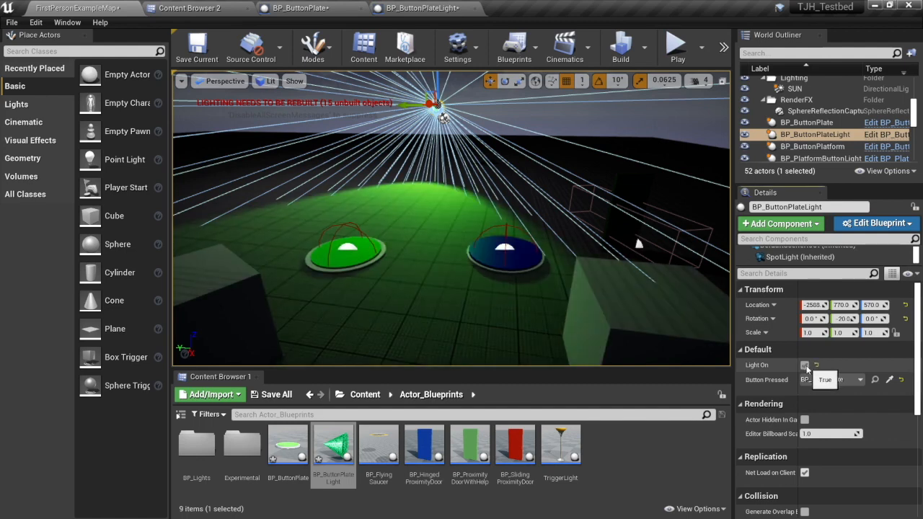
click(804, 366)
click(805, 365)
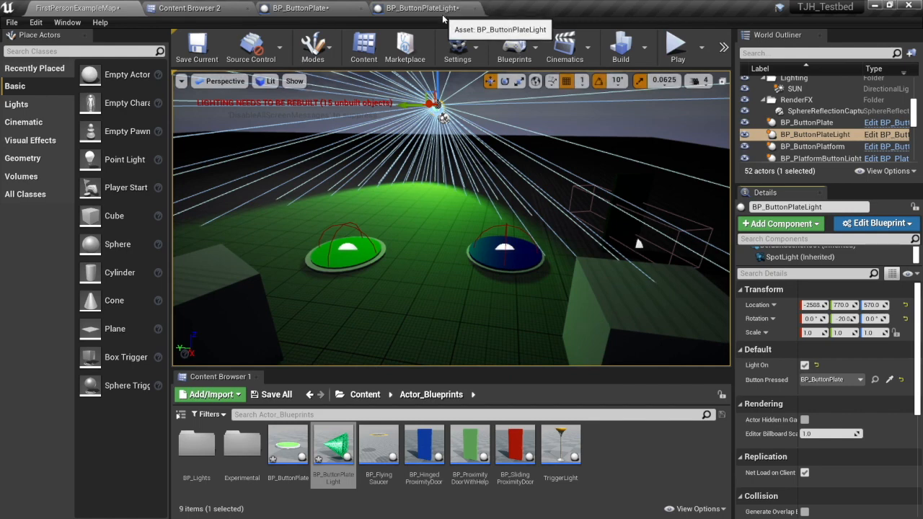
click(805, 366)
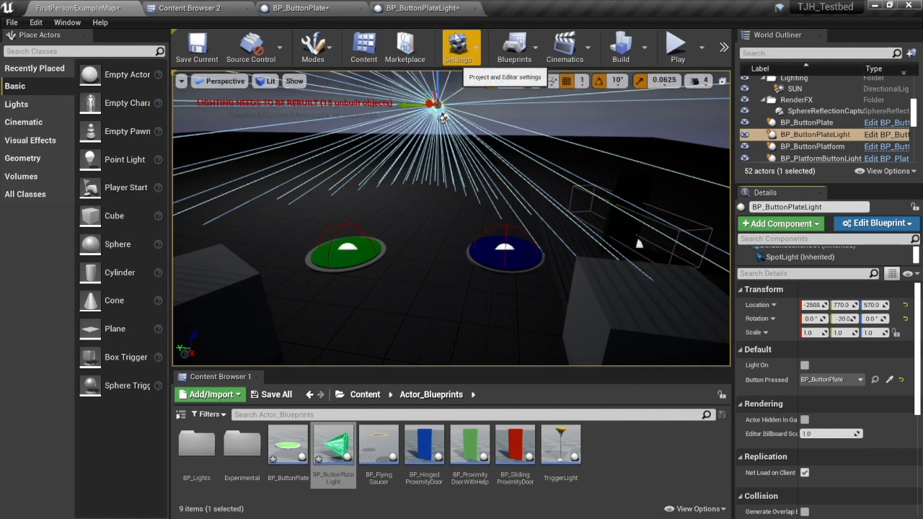
In BP_ButtonPlate, add an event dispatcher named ButtonPressed.
click(417, 9)
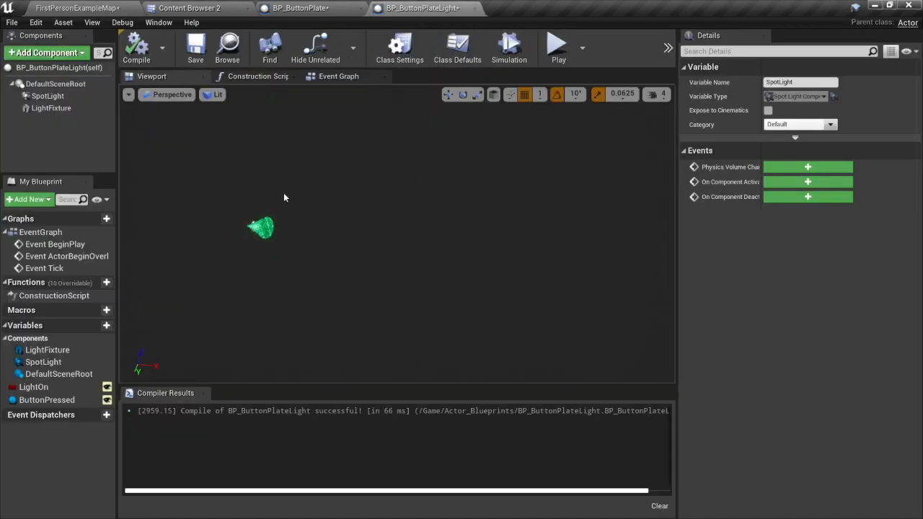
click(299, 7)
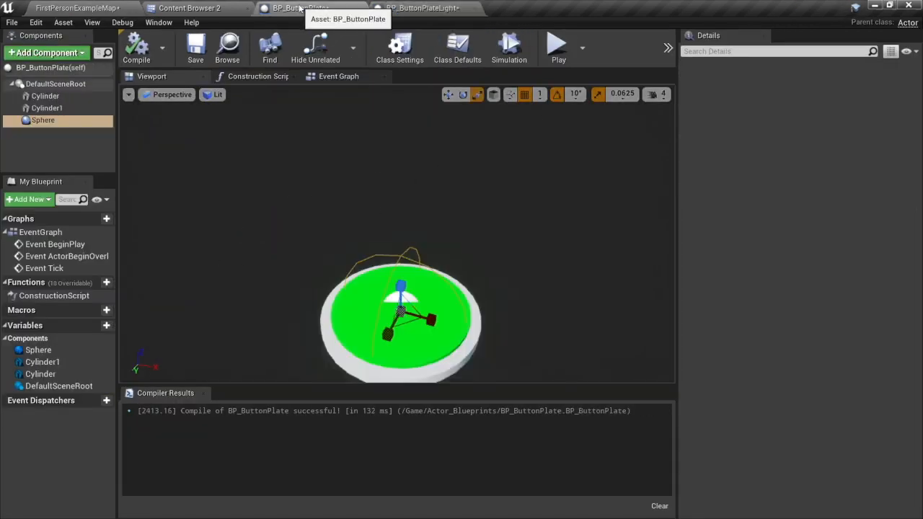
right_drag(430, 237, 454, 262)
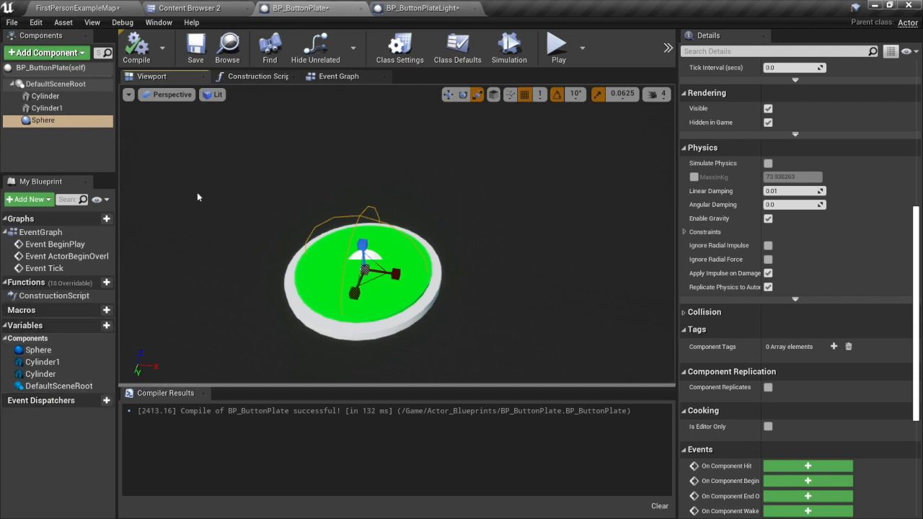
click(79, 400)
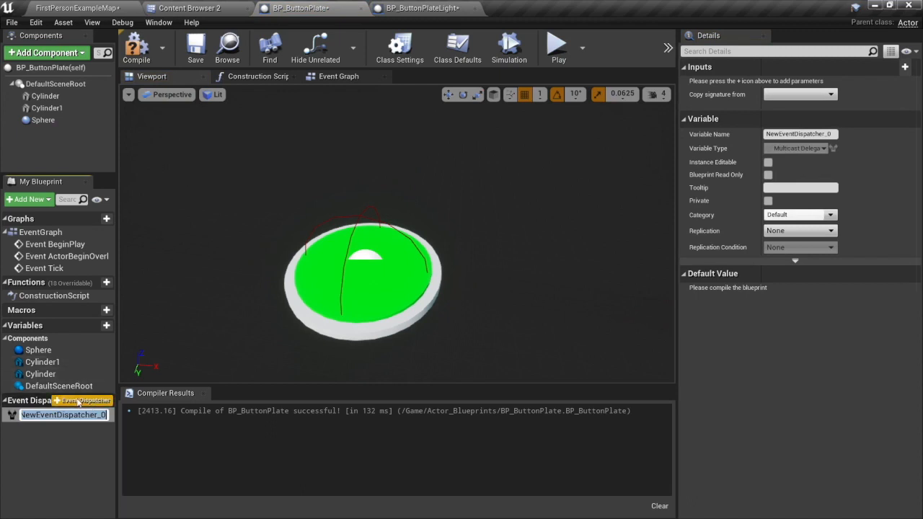
key(BackSpace)
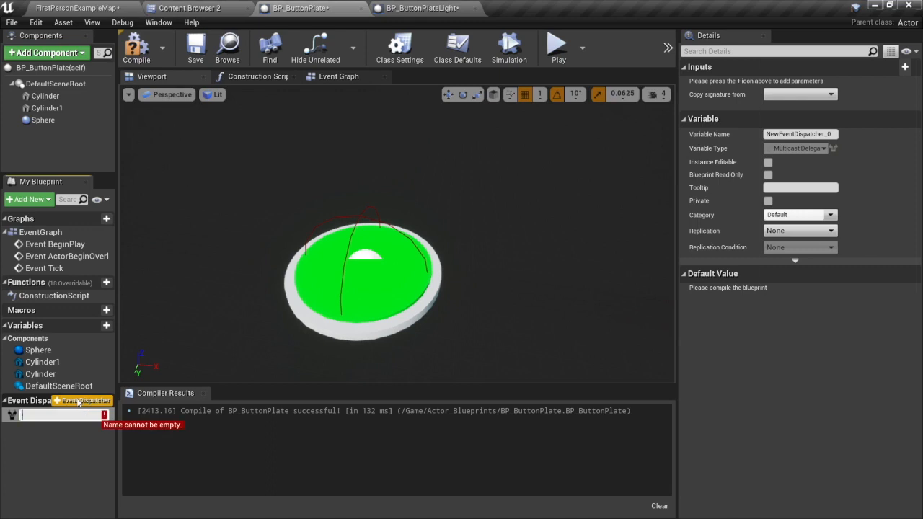
text(ButtonPressed)
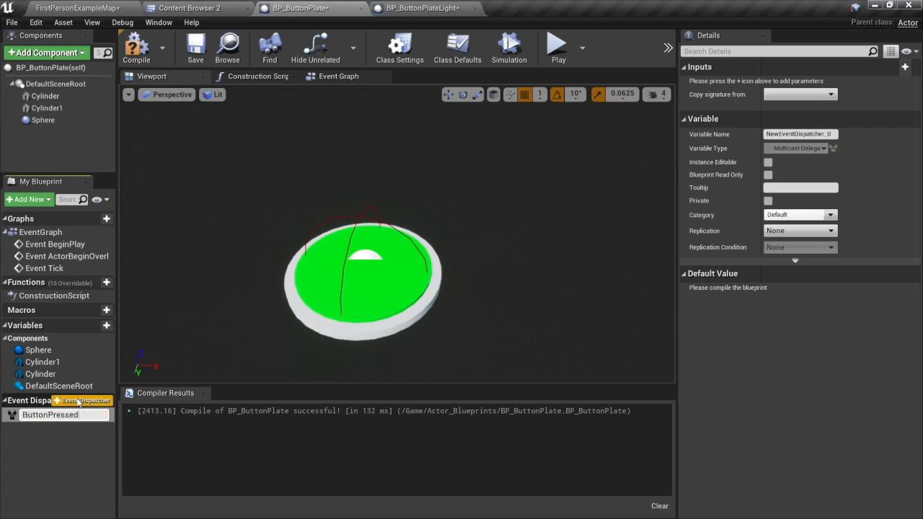
key(Return)
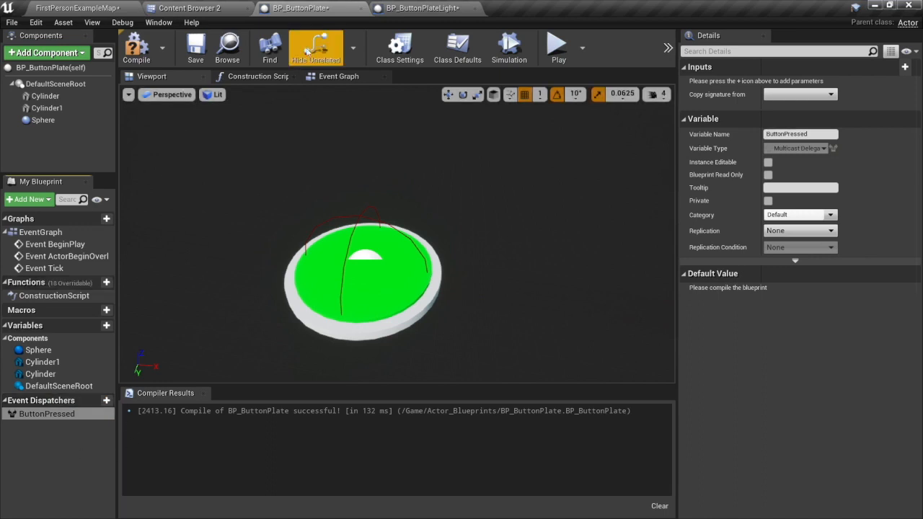
Rename BP_ButtonPlate's event dispatcher to PlatePressed and compile the Blueprint.
click(401, 14)
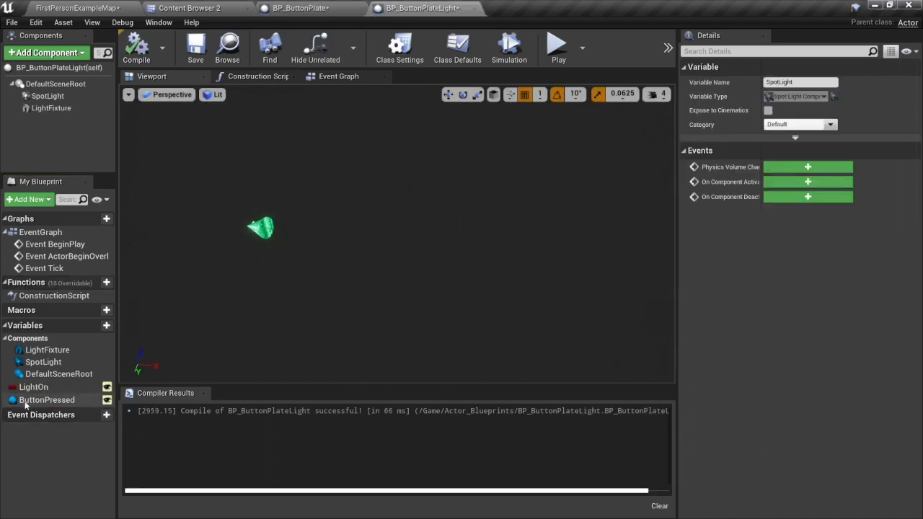
click(292, 8)
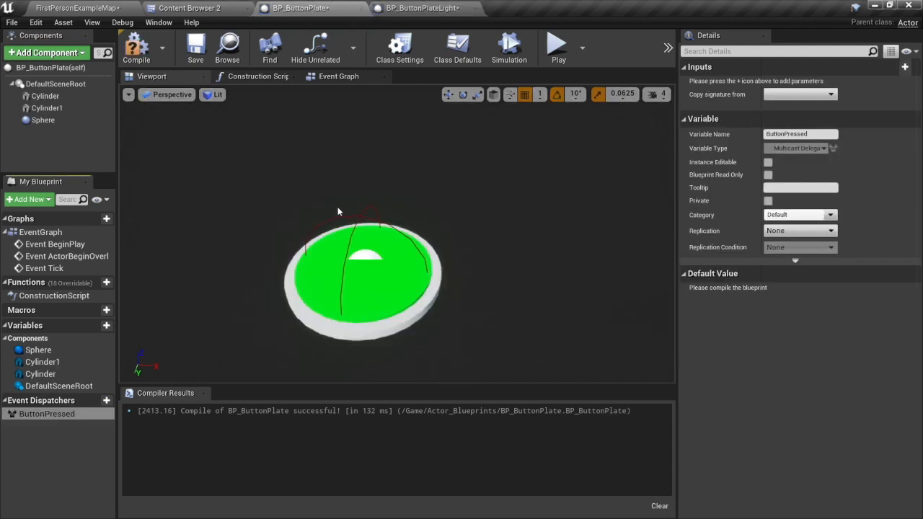
click(47, 415)
click(47, 414)
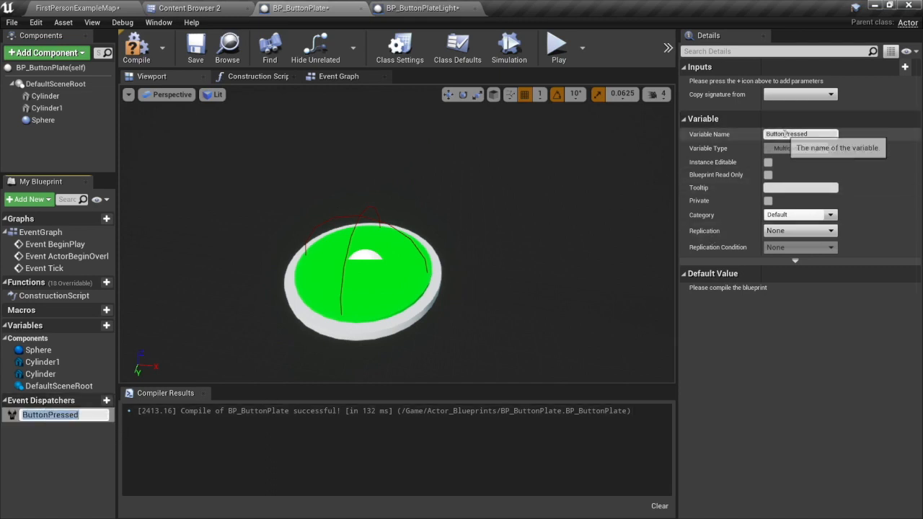
key(Return)
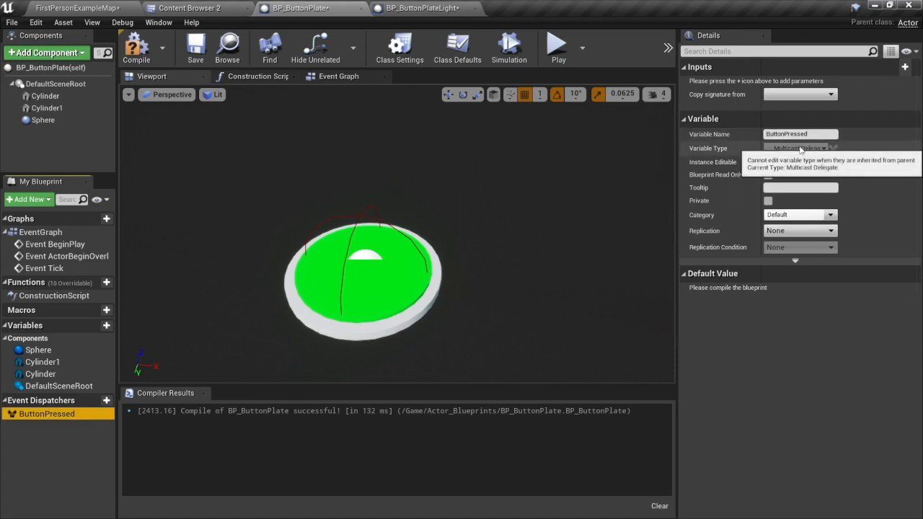
click(778, 134)
key(BackSpace)
key(BackSpace)
key(BackSpace)
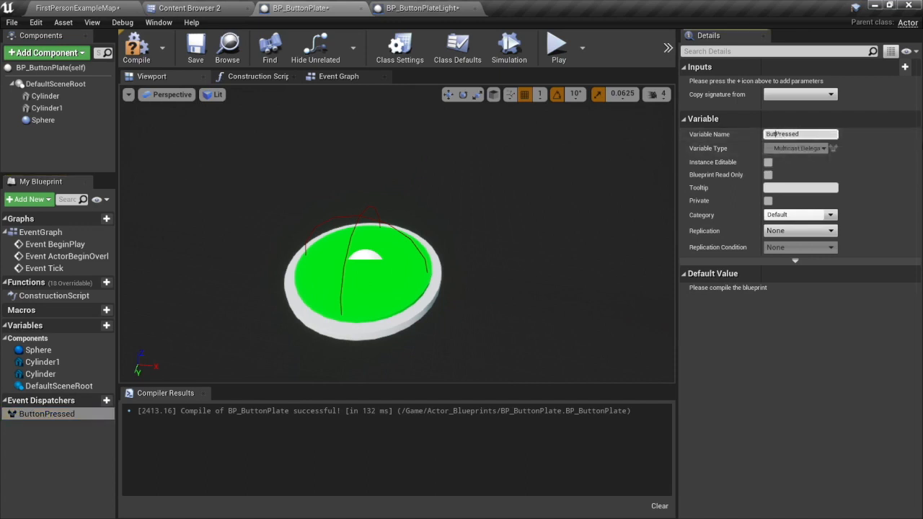
key(BackSpace)
key(BackSpace)
key(BackSpace)
text(Plate)
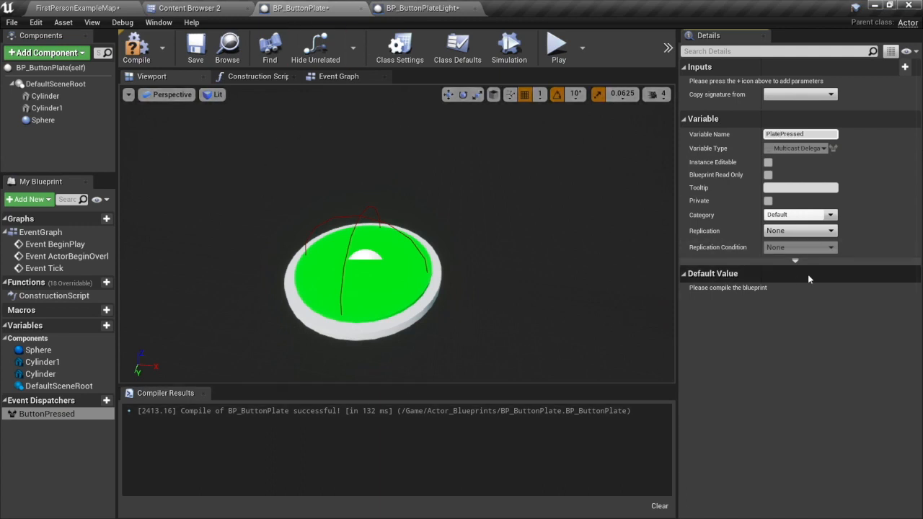
key(Return)
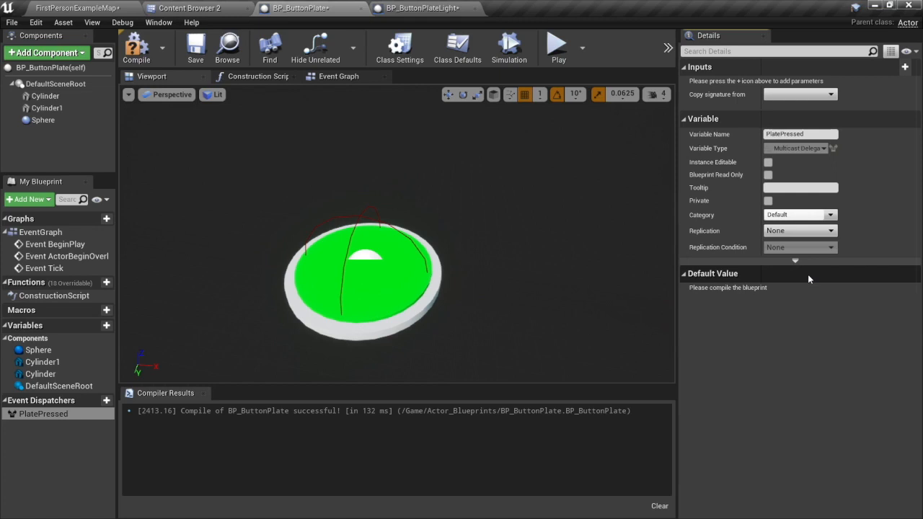
click(817, 135)
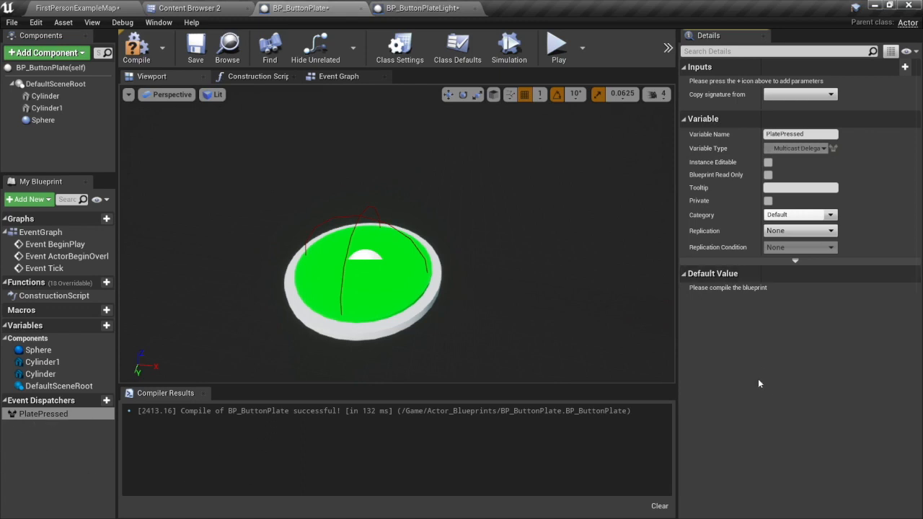
click(135, 54)
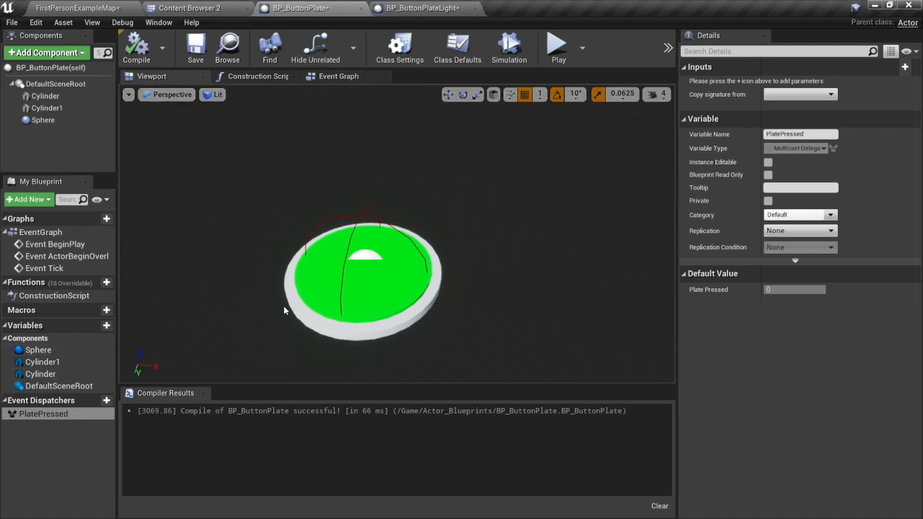
Delete the default BeginPlay, ActorBeginOverlap and Tick event nodes from BP_ButtonPlate's Event Graph.
click(332, 78)
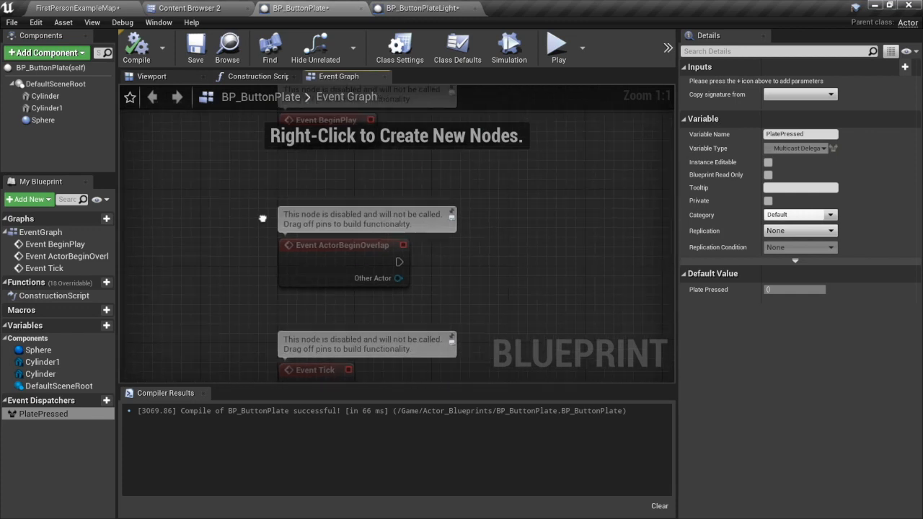
drag(244, 127, 460, 292)
key(Delete)
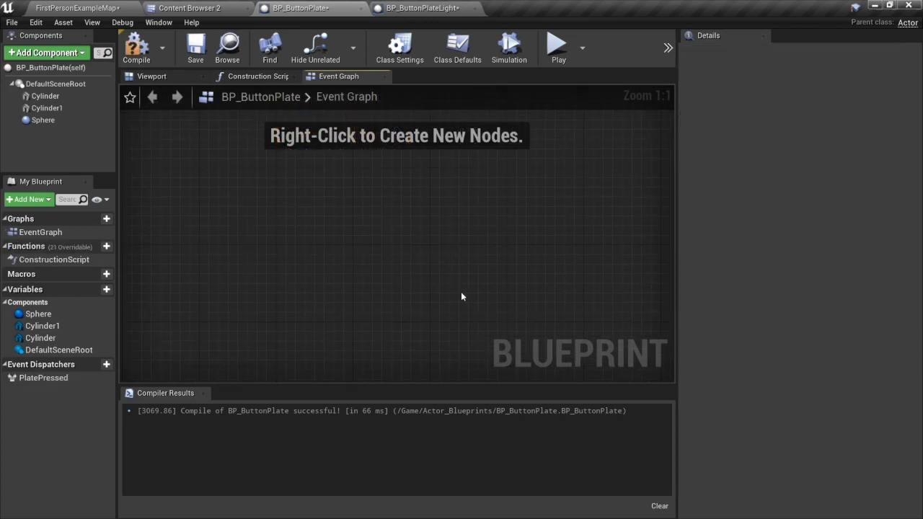
Add an On Component Begin Overlap event for the Sphere component and place it in the upper-left area of the Event Graph.
right_click(297, 325)
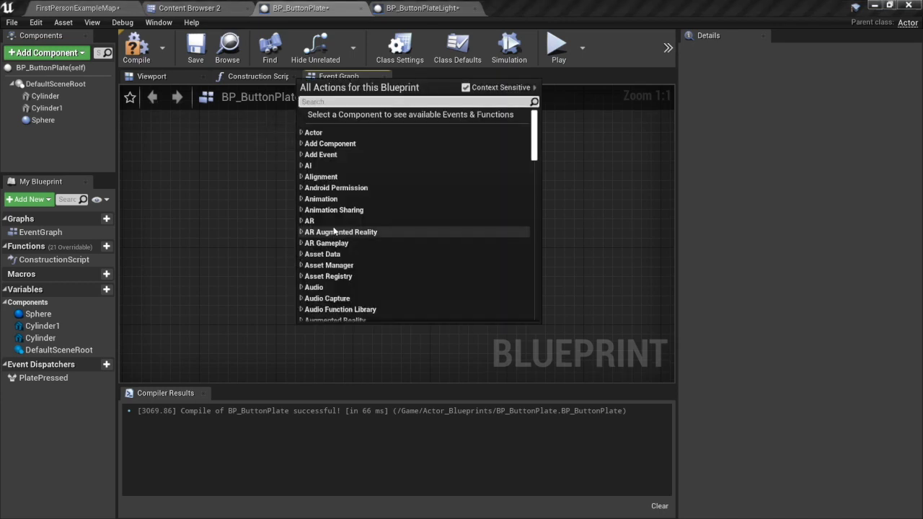
click(189, 218)
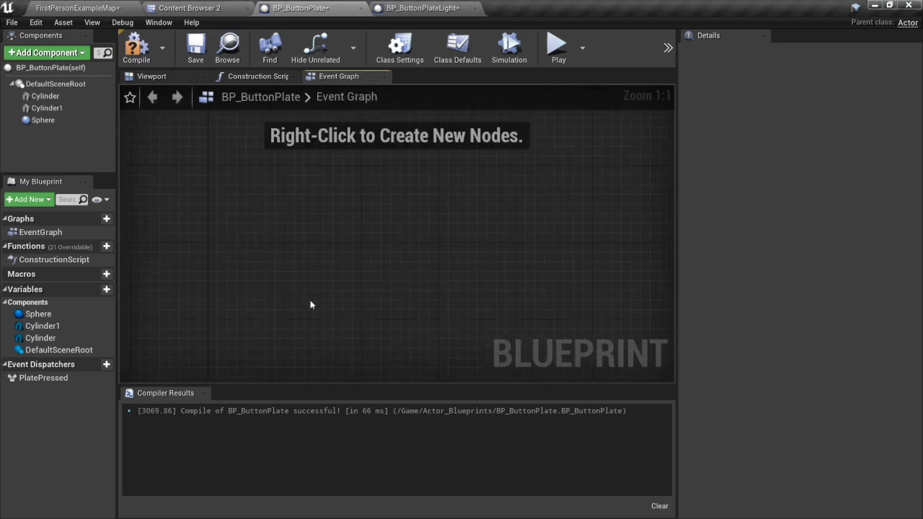
scroll(311, 304, down, 2)
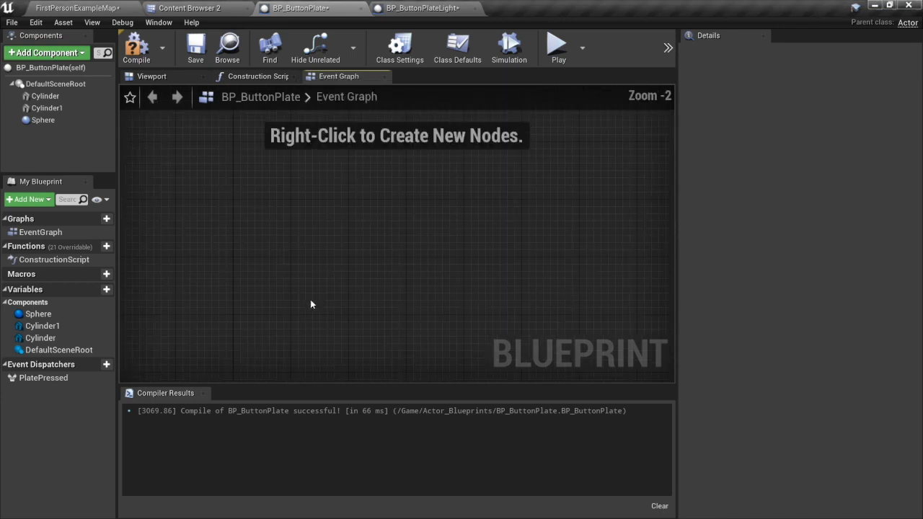
click(43, 119)
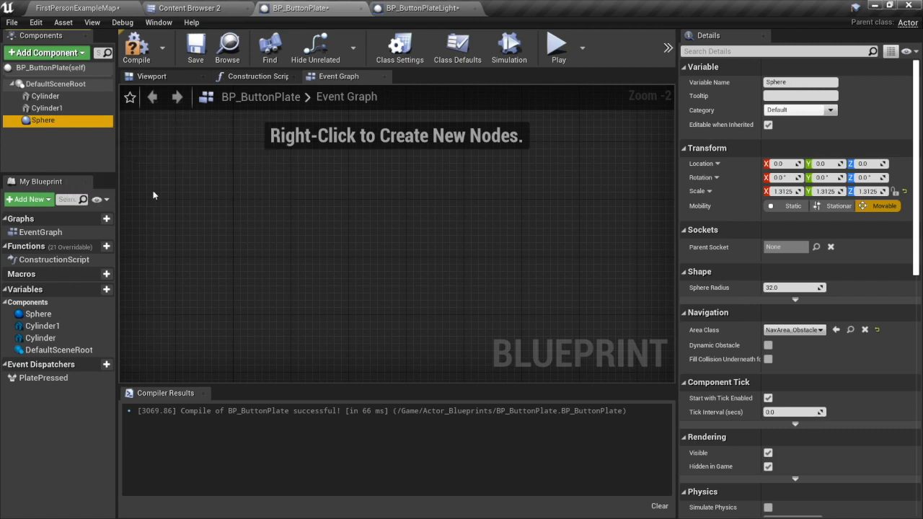
right_click(303, 235)
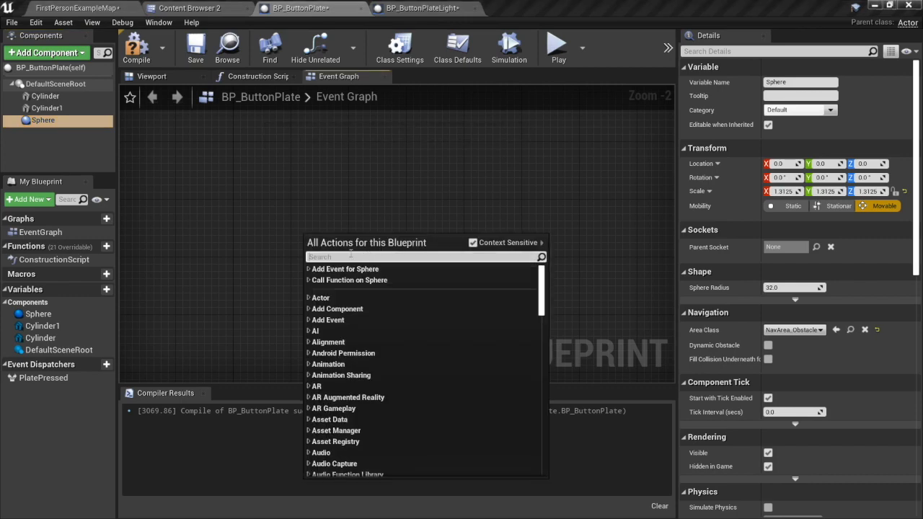
text(begin)
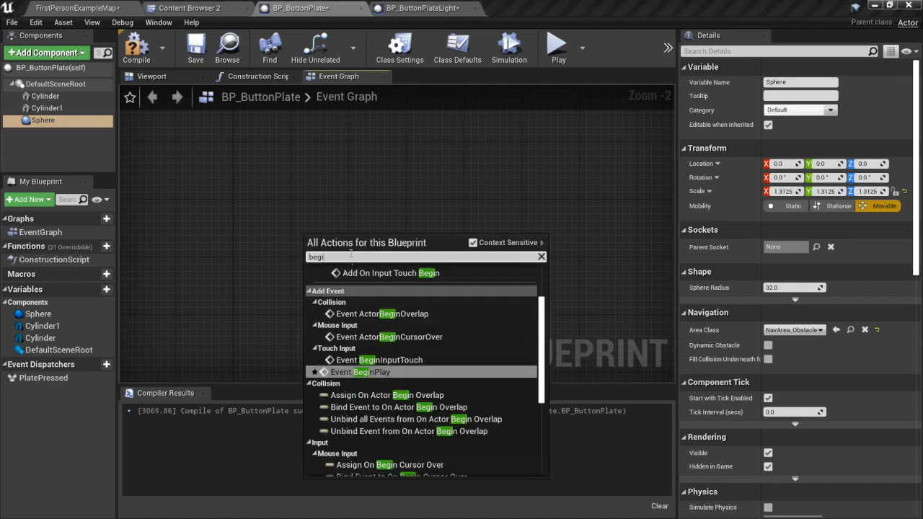
text( overl)
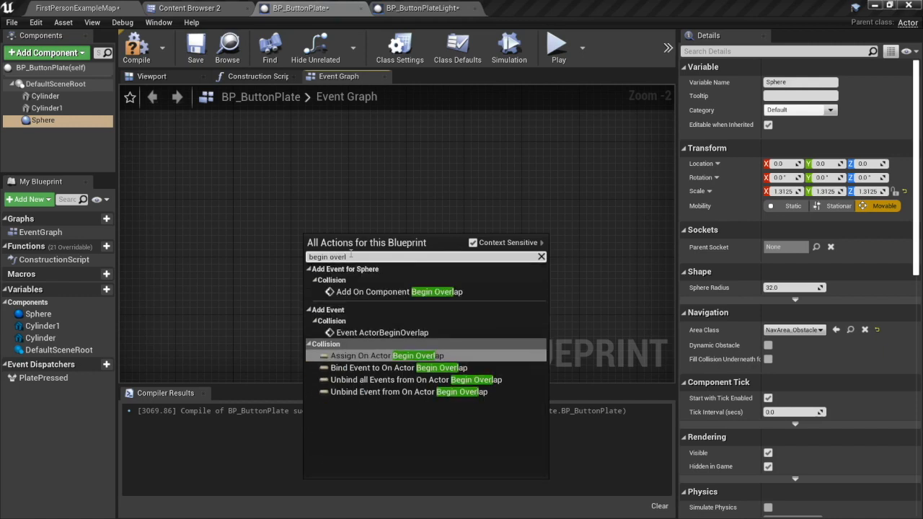
click(388, 292)
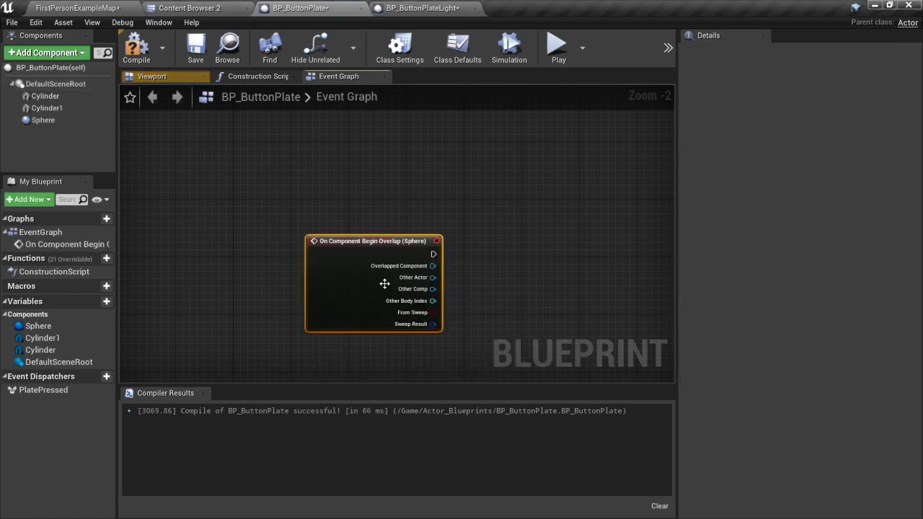
drag(386, 237, 270, 180)
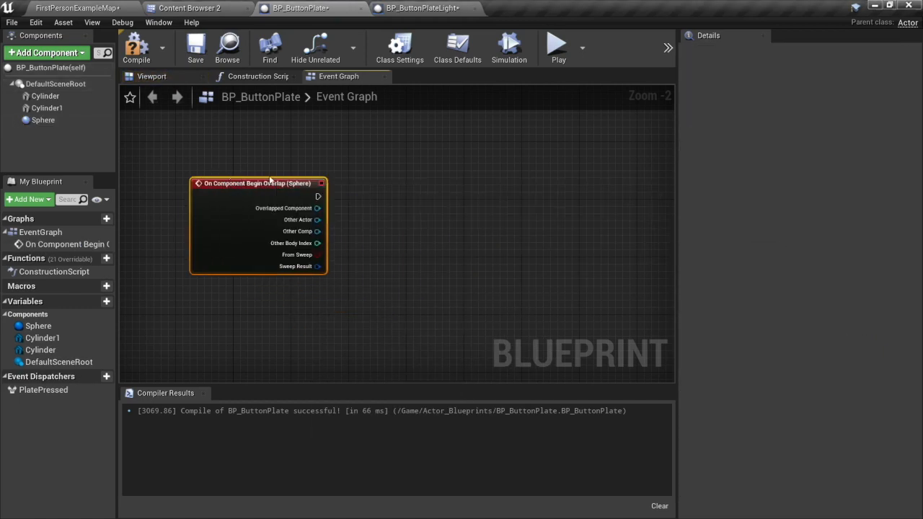
Add a Cast To FirstPersonCharacter node after the overlap event, connect Other Actor to its Object input, and align it beside the event.
drag(318, 196, 399, 199)
text(first person)
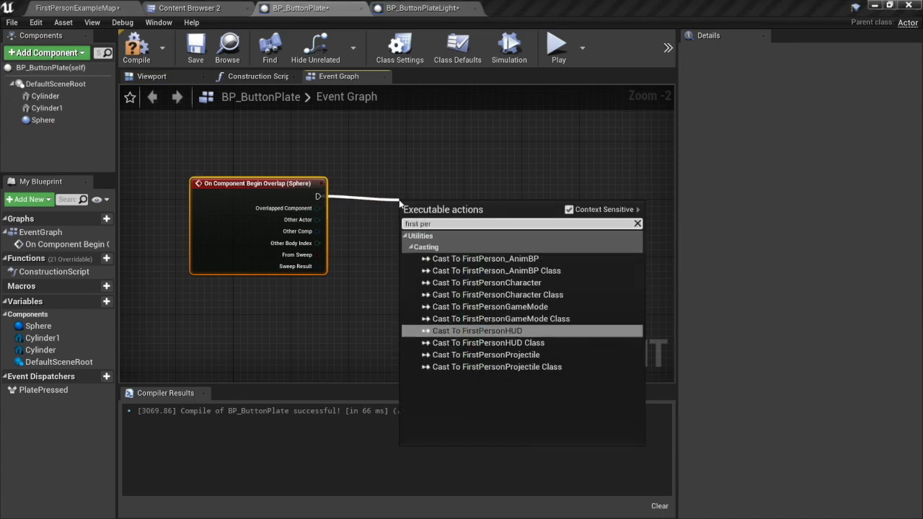
click(521, 283)
drag(458, 206, 444, 177)
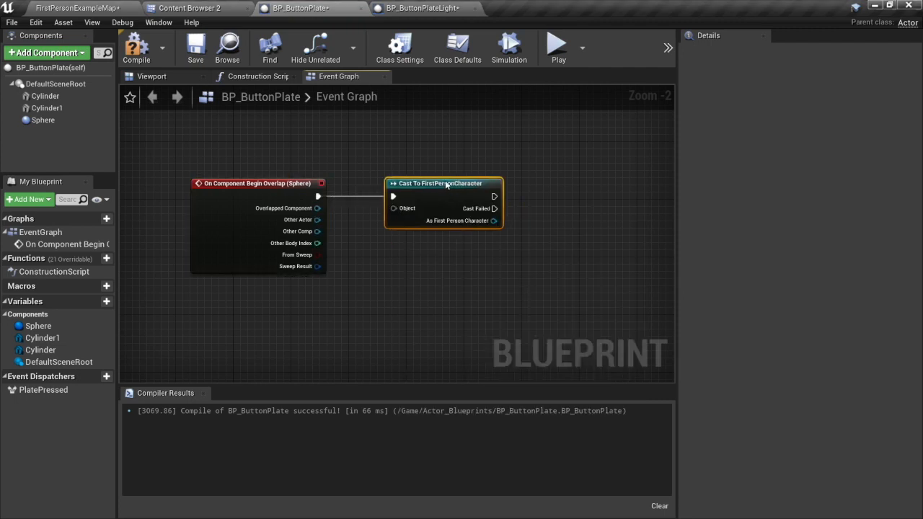
drag(317, 219, 393, 201)
drag(441, 180, 417, 189)
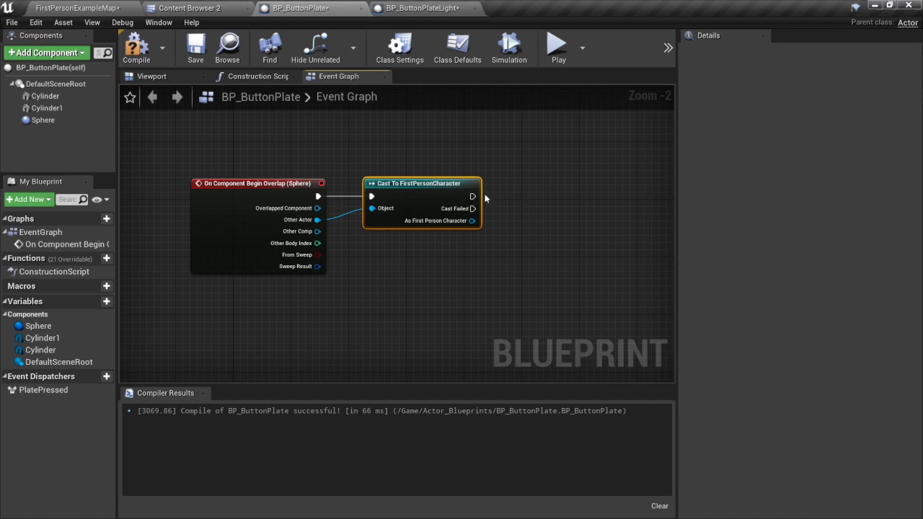
Add a Call Plate Pressed node on the cast's success output and align it with the cast node.
drag(473, 195, 549, 198)
text(call)
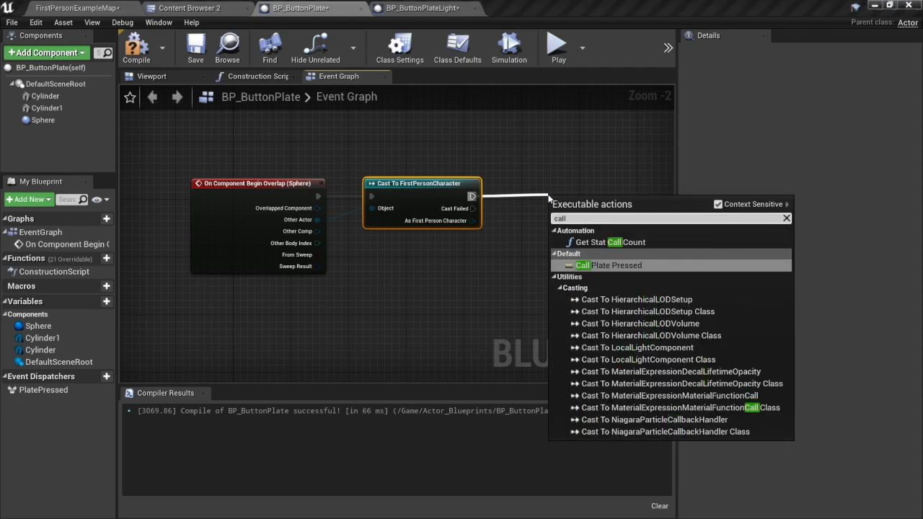
text( pla)
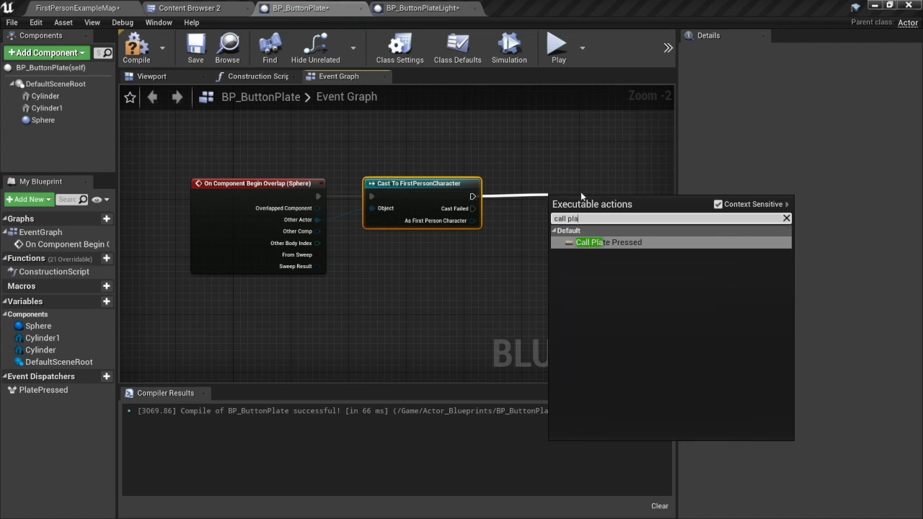
click(633, 243)
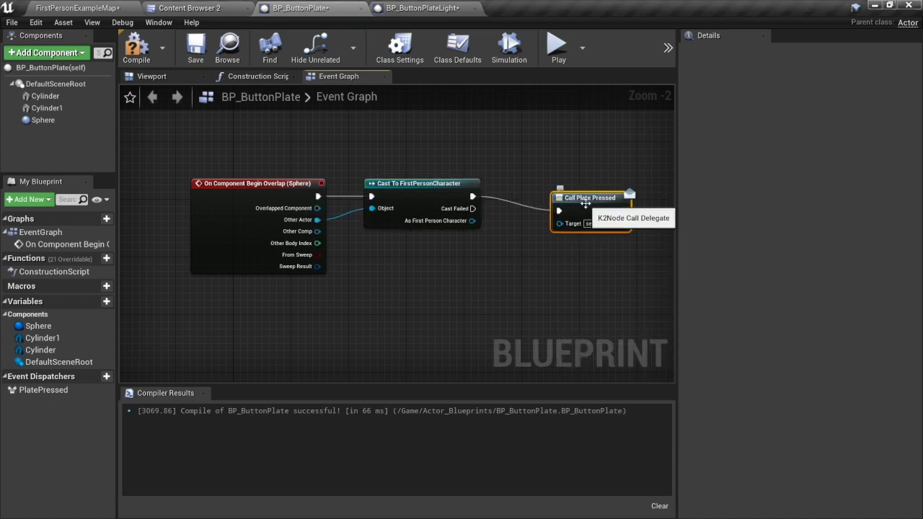
drag(580, 196, 572, 188)
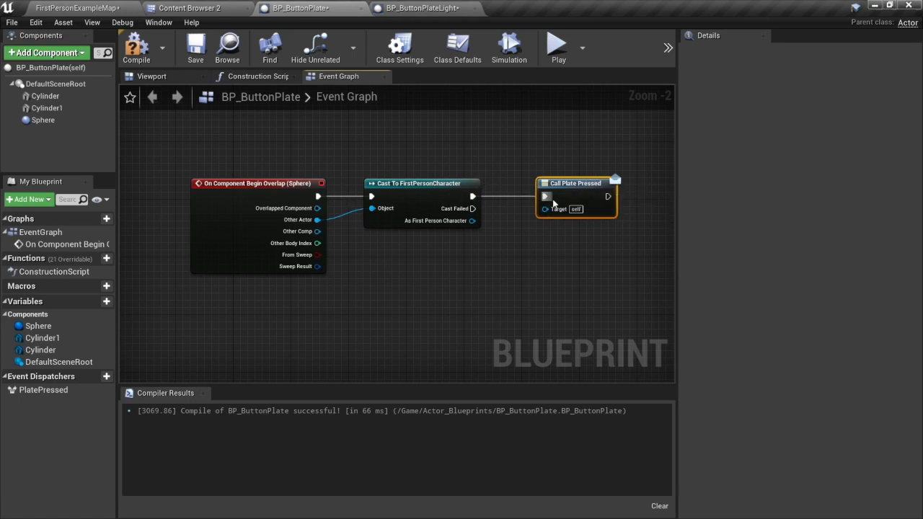
drag(552, 204, 546, 204)
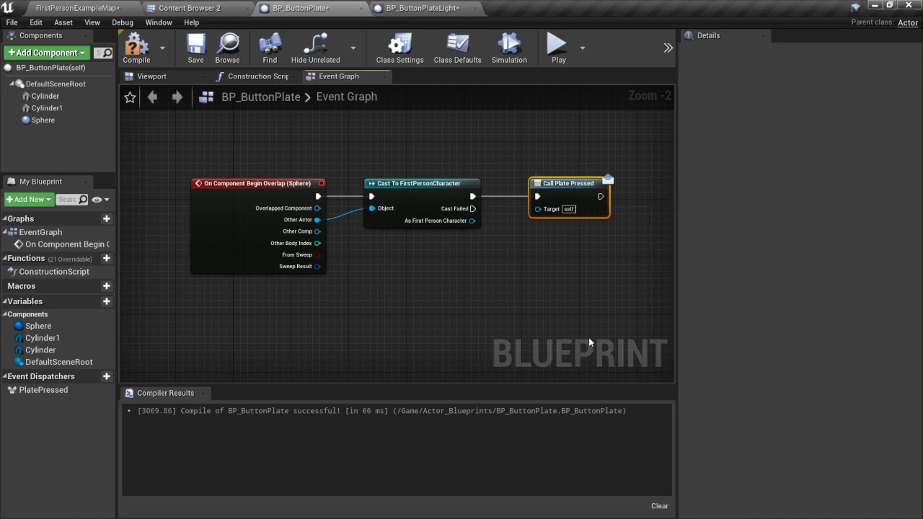
Compile the BP_ButtonPlate Blueprint and select its PlatePressed event dispatcher.
click(148, 54)
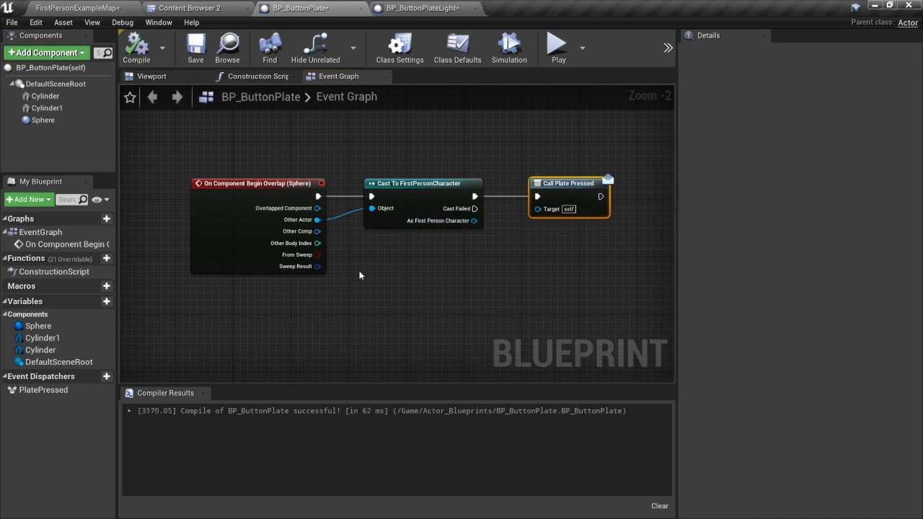
click(43, 390)
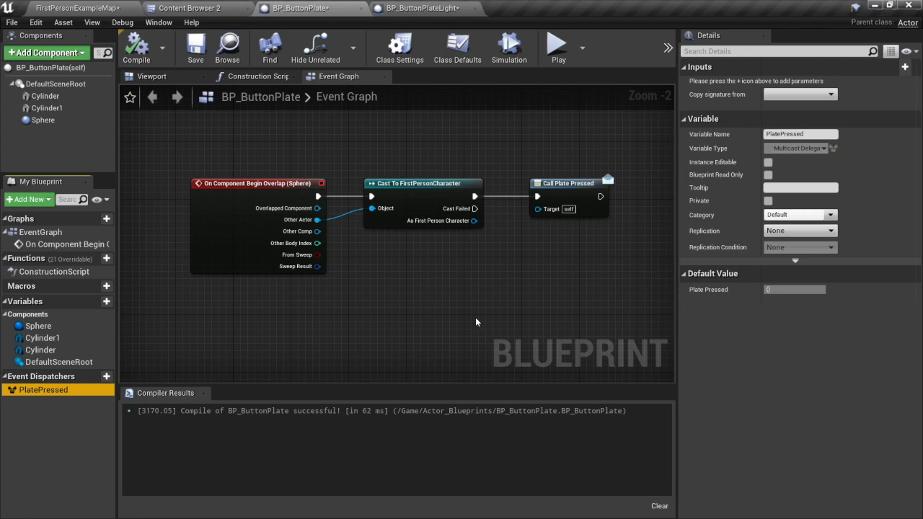
Delete the default ActorBeginOverlap and Tick event nodes from BP_ButtonPlateLight's Event Graph, keeping Event BeginPlay.
click(424, 8)
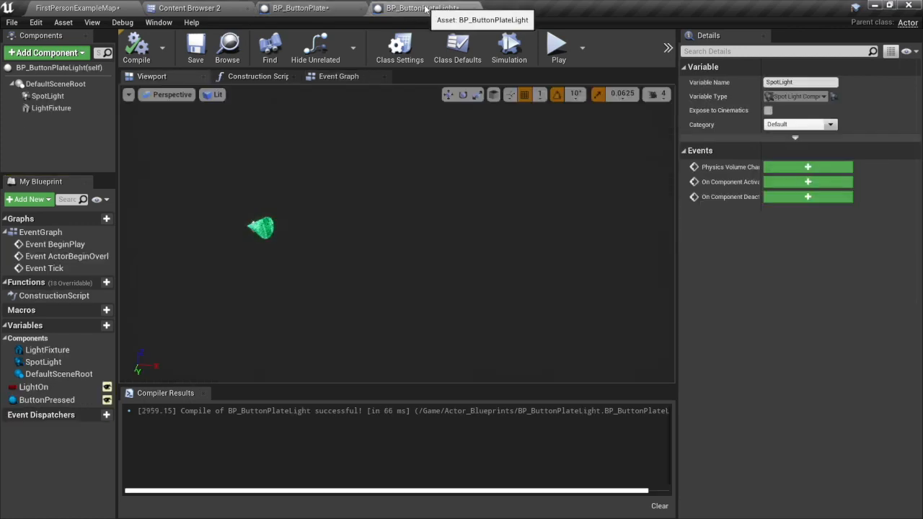
click(345, 78)
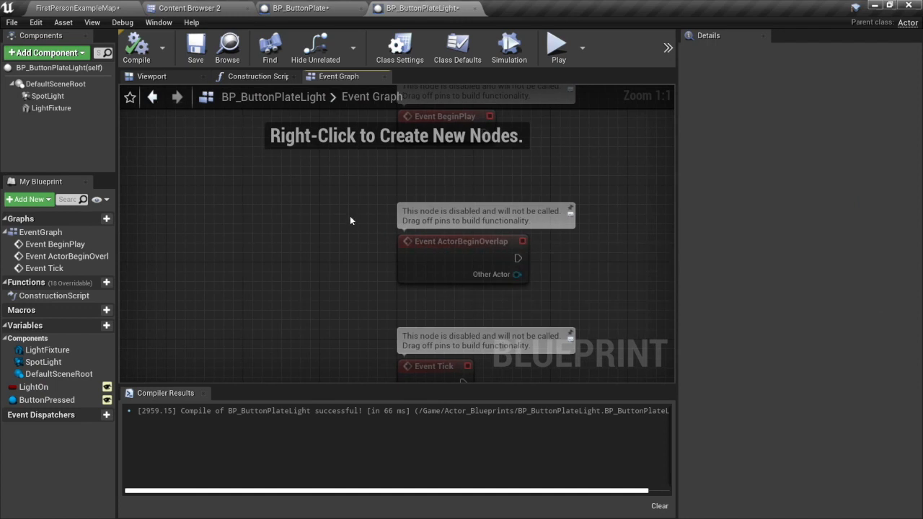
right_drag(349, 220, 285, 187)
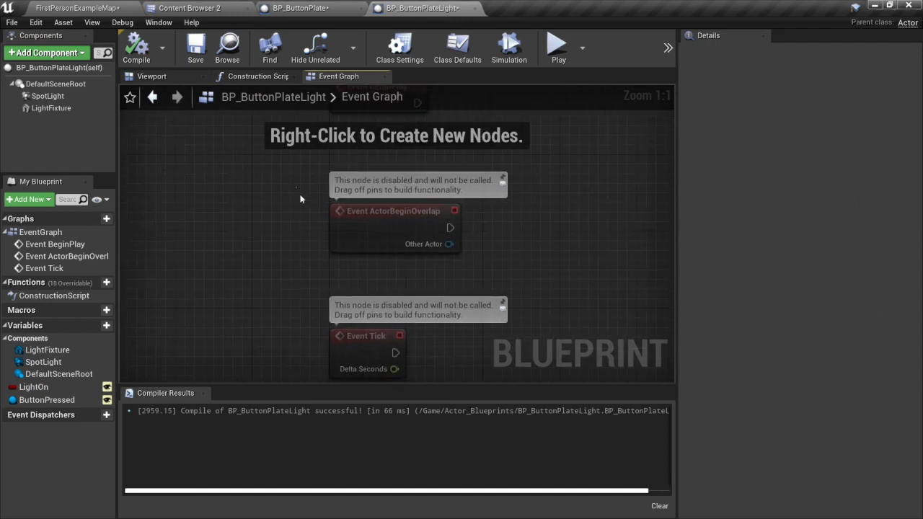
drag(295, 187, 433, 351)
key(Delete)
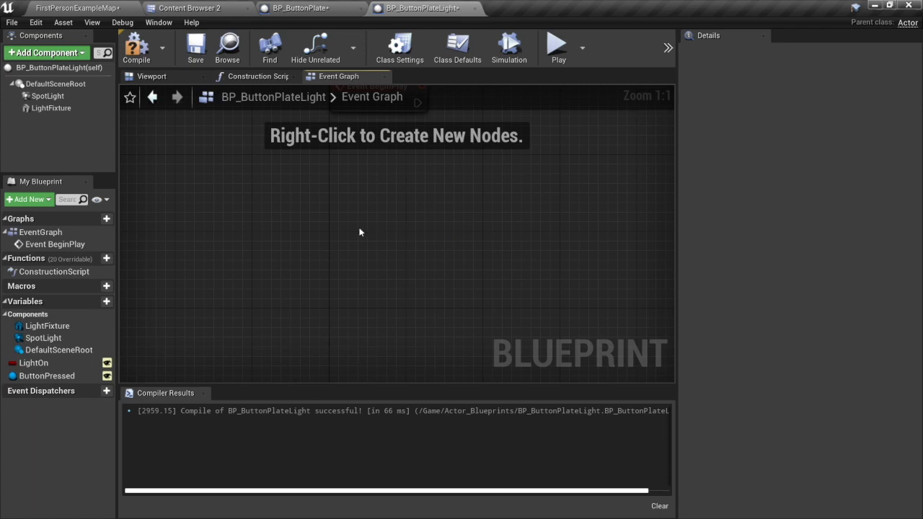
Place a Get node for the ButtonPressed variable below Event BeginPlay in the Event Graph.
right_drag(360, 231, 238, 341)
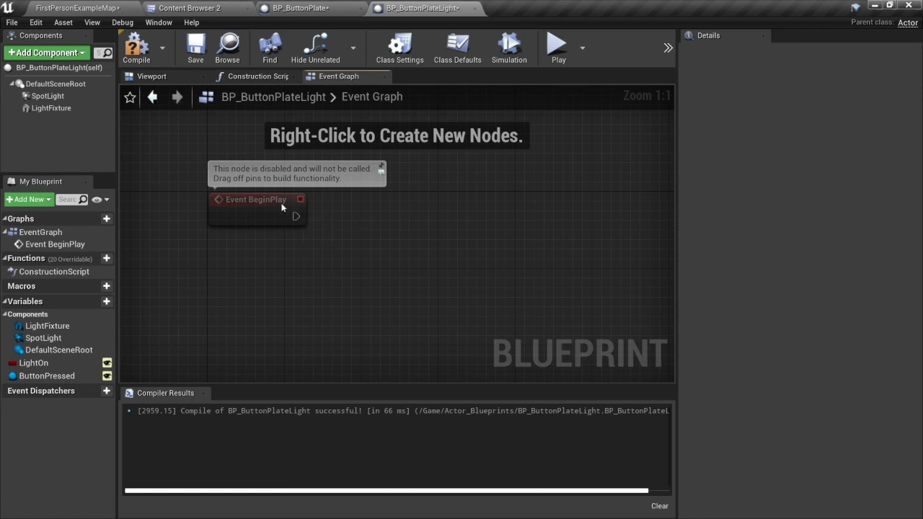
click(56, 377)
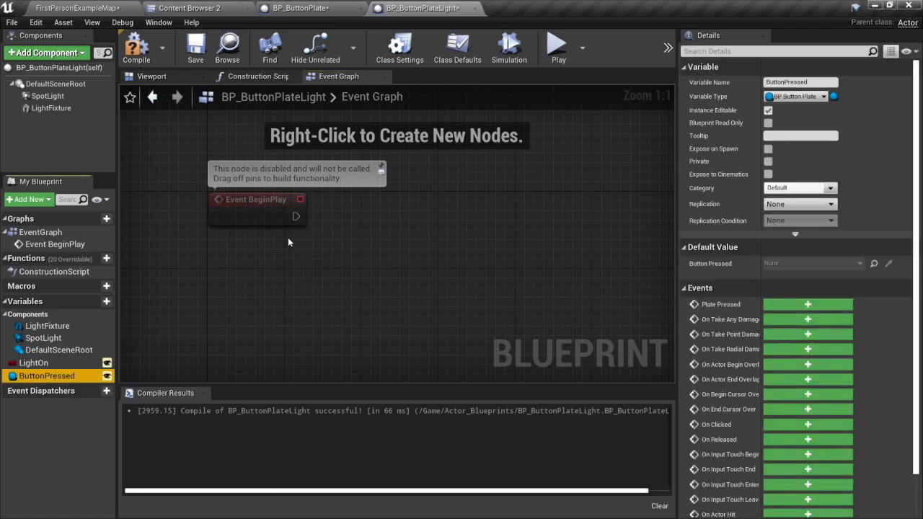
drag(54, 377, 308, 272)
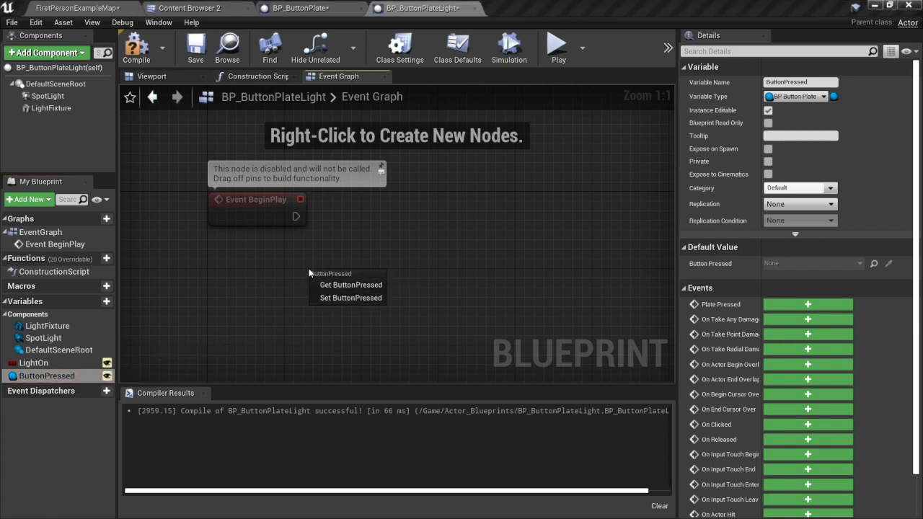
click(338, 285)
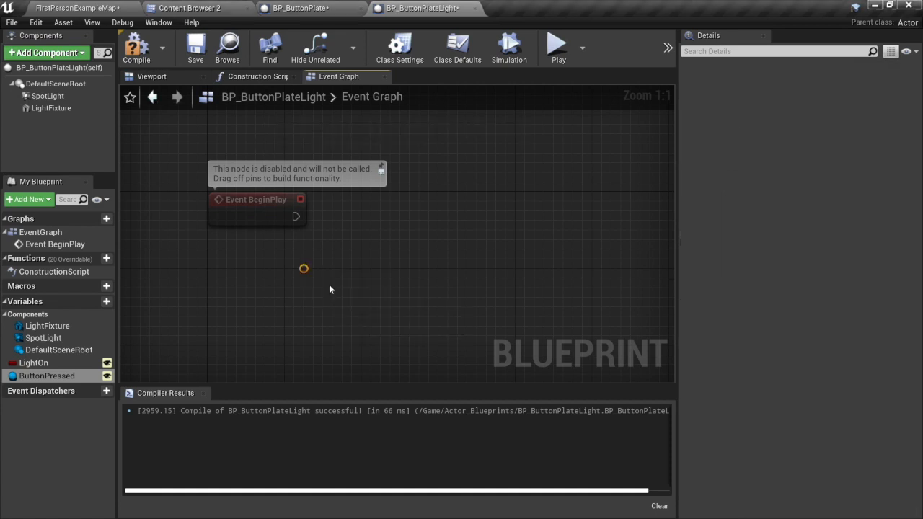
drag(371, 278, 403, 207)
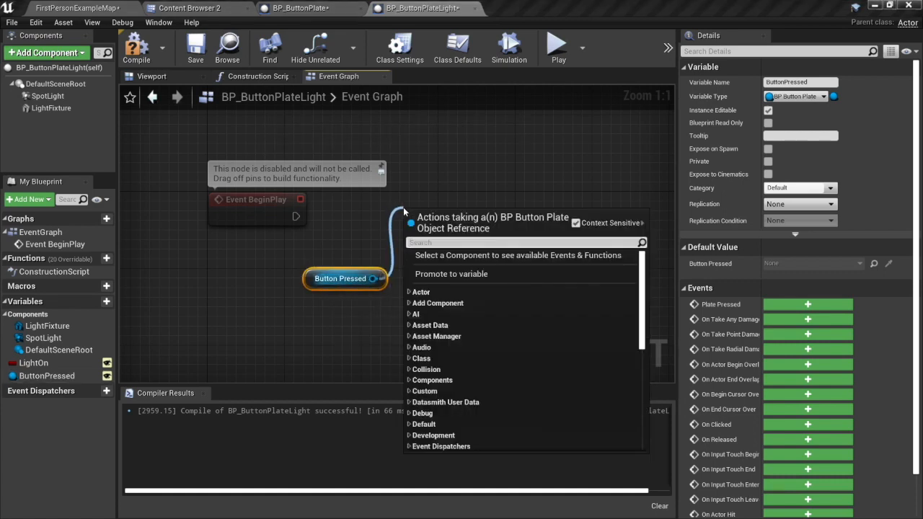
text(bind ev)
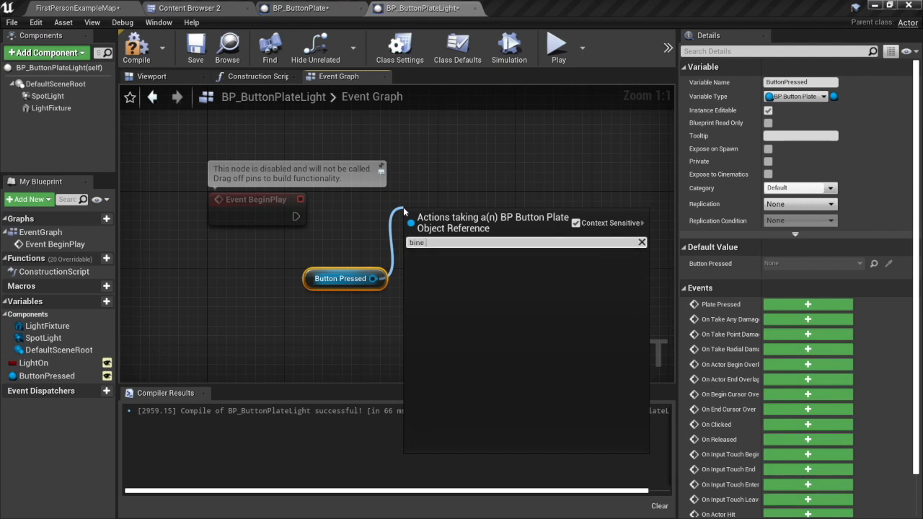
text(ent)
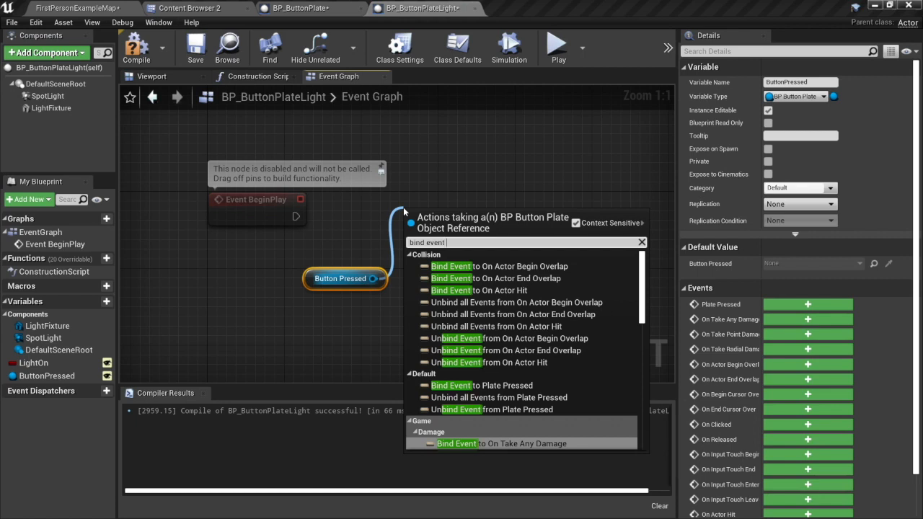
text( bu)
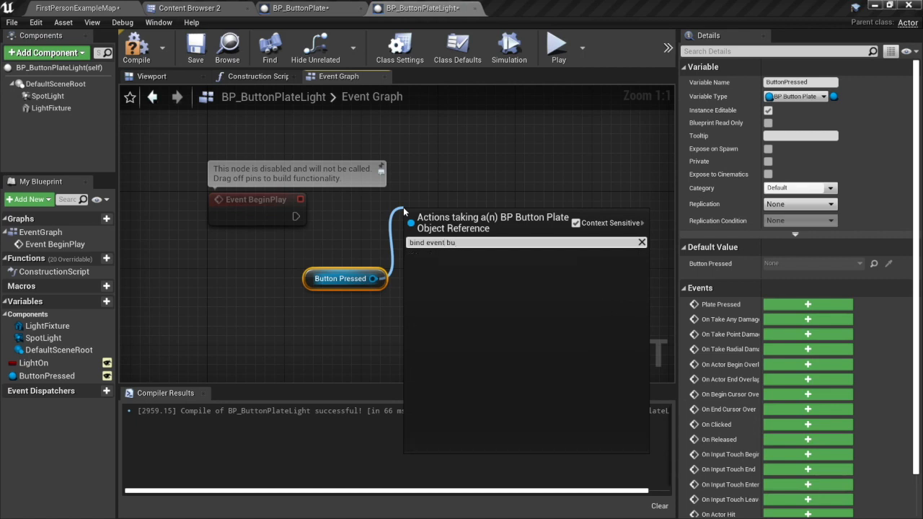
key(BackSpace)
key(BackSpace)
key(BackSpace)
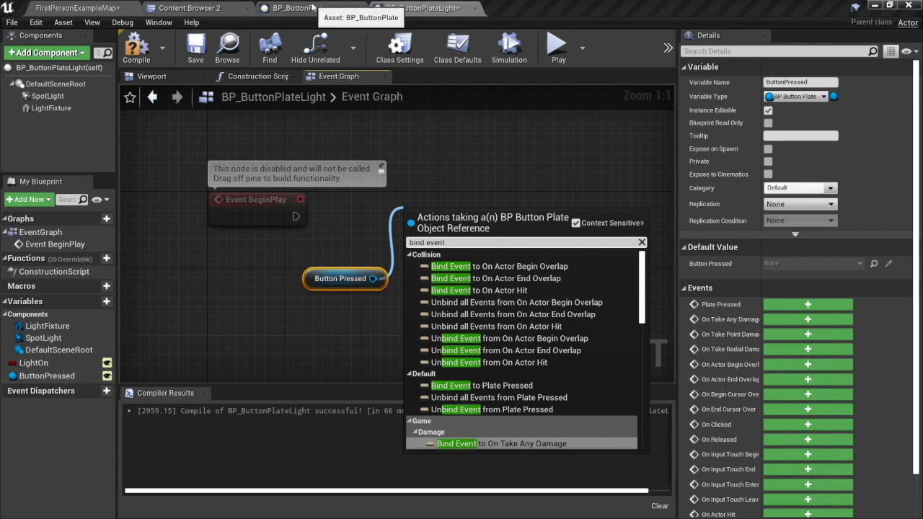
click(312, 8)
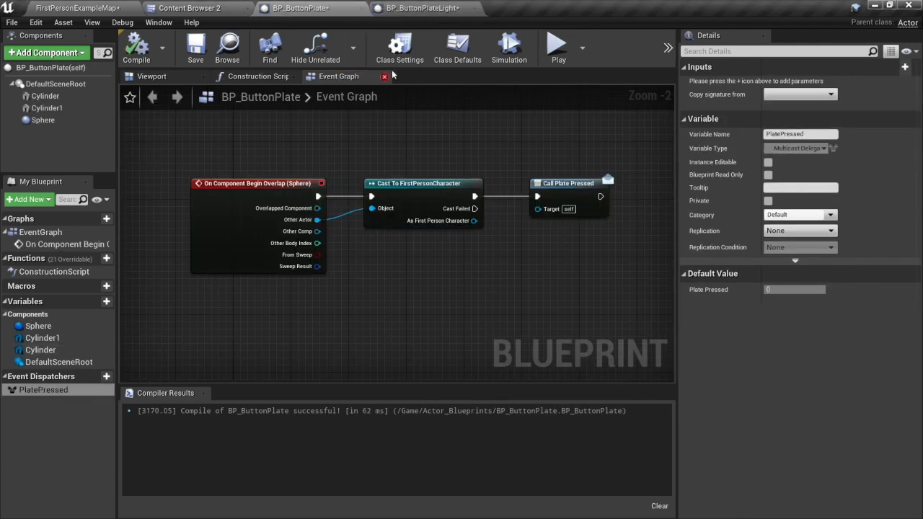
click(417, 8)
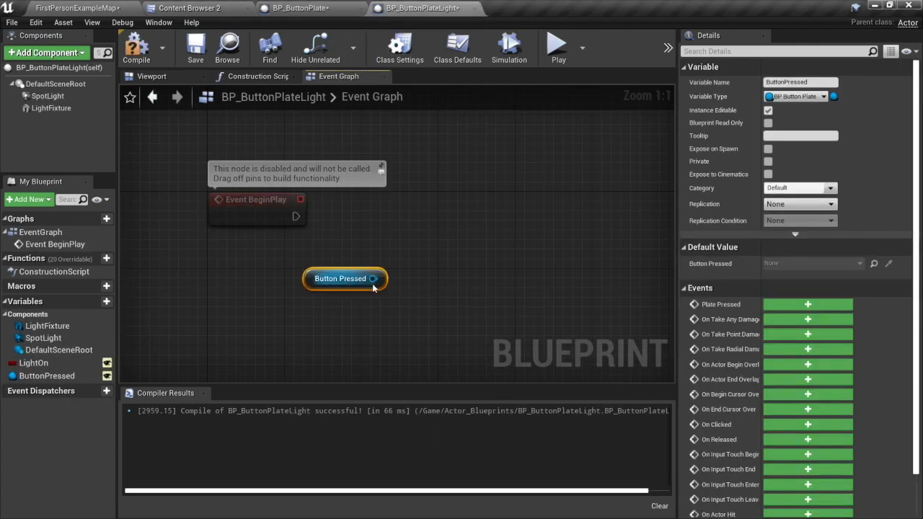
Add a Bind Event to Plate Pressed node from the Button Pressed reference, aligned with Event BeginPlay, and move Button Pressed farther from it.
drag(373, 278, 412, 215)
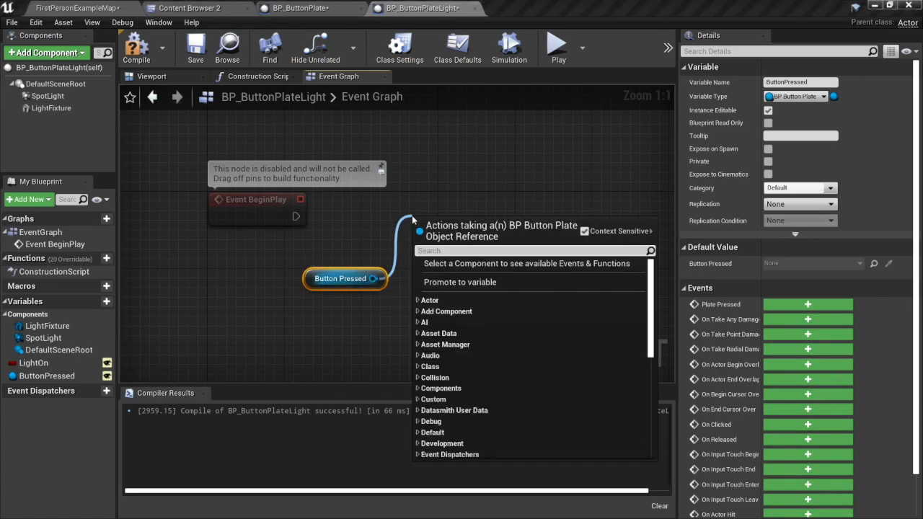
text(bind e)
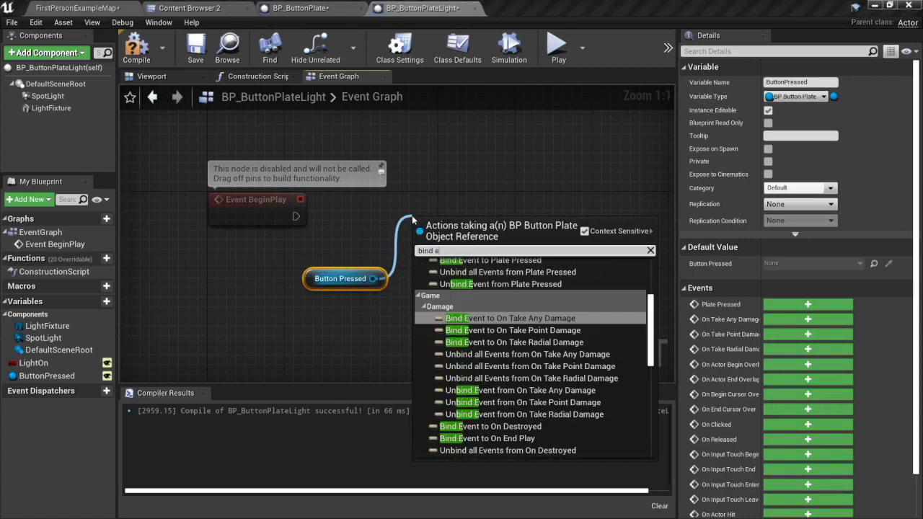
text(vent plate)
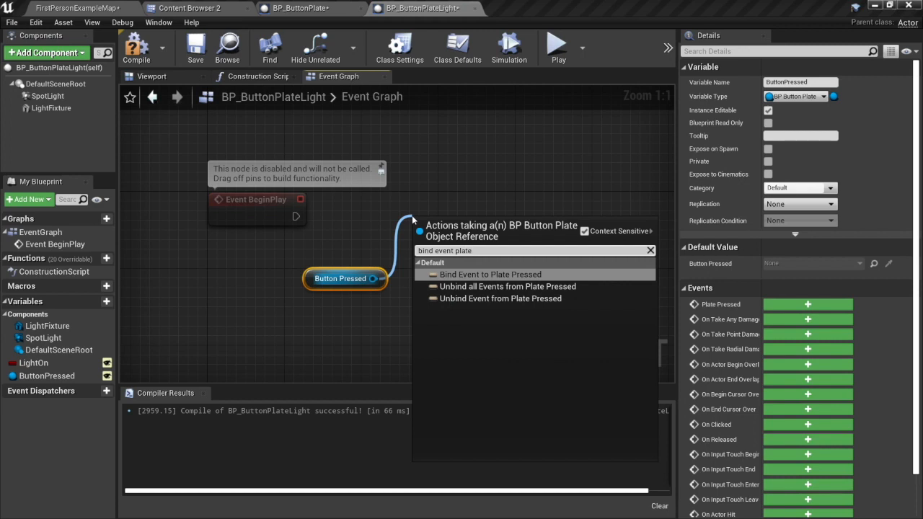
click(472, 280)
drag(490, 231, 488, 206)
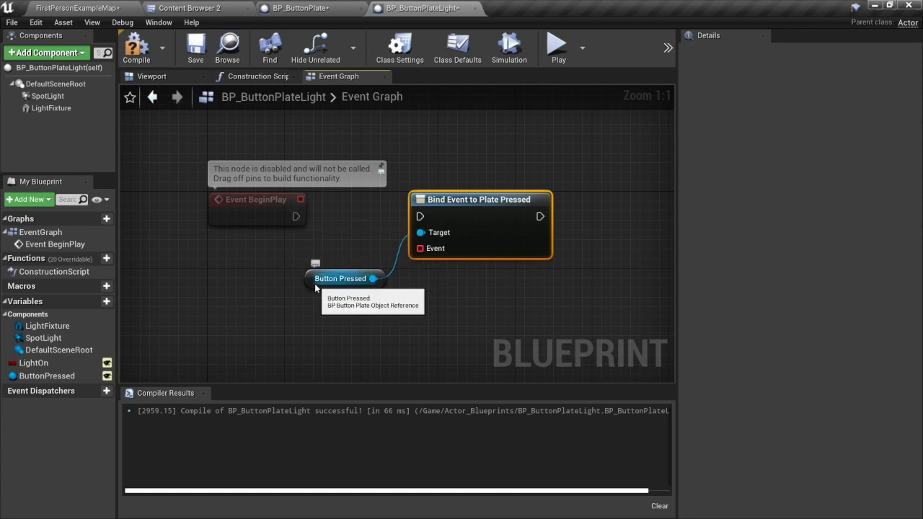
drag(311, 278, 284, 278)
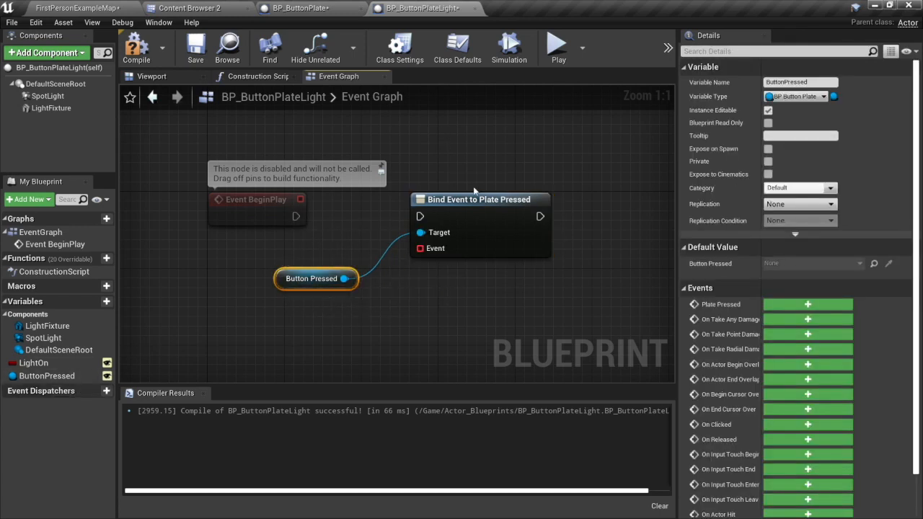
Connect Event BeginPlay's execution output to the Bind Event to Plate Pressed node and move Button Pressed up closer beneath Event BeginPlay.
click(75, 7)
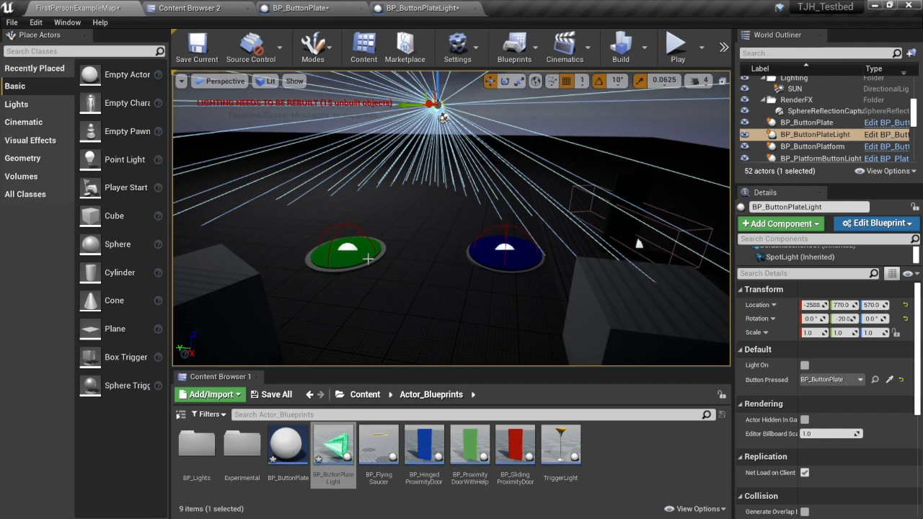
click(422, 8)
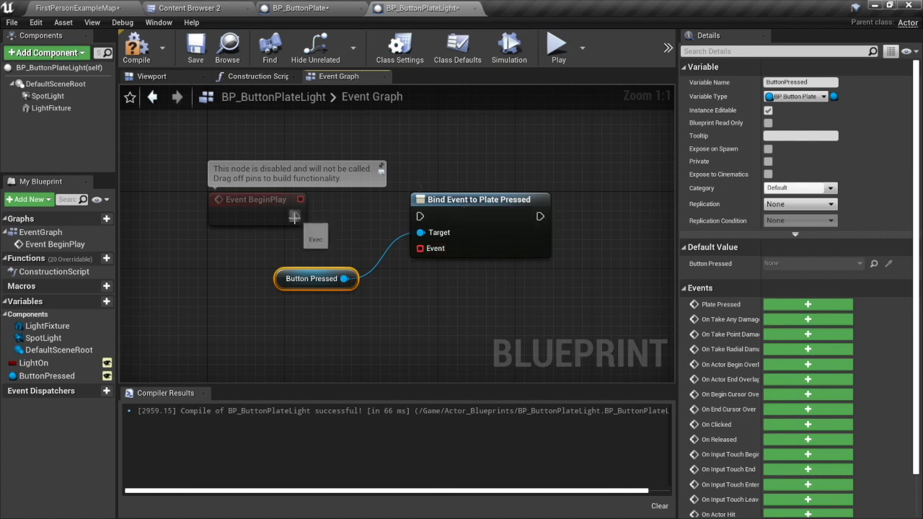
drag(294, 216, 422, 216)
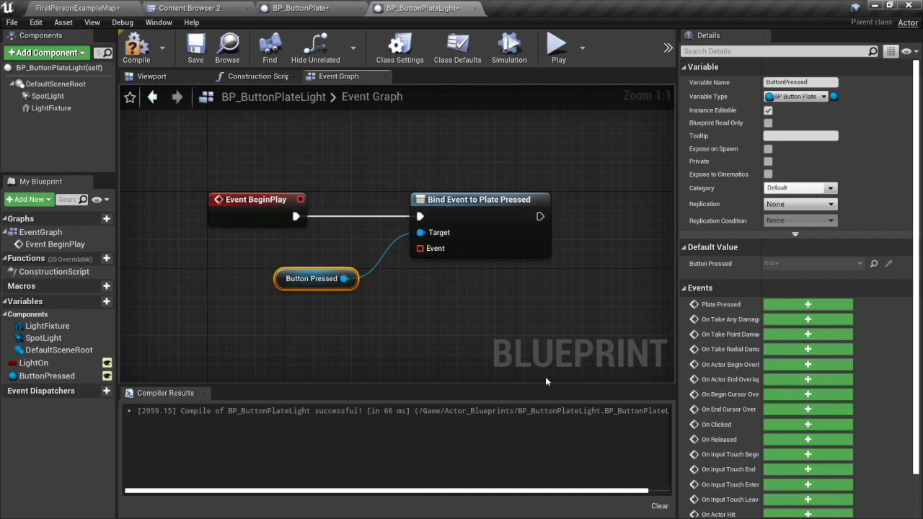
drag(289, 284, 280, 265)
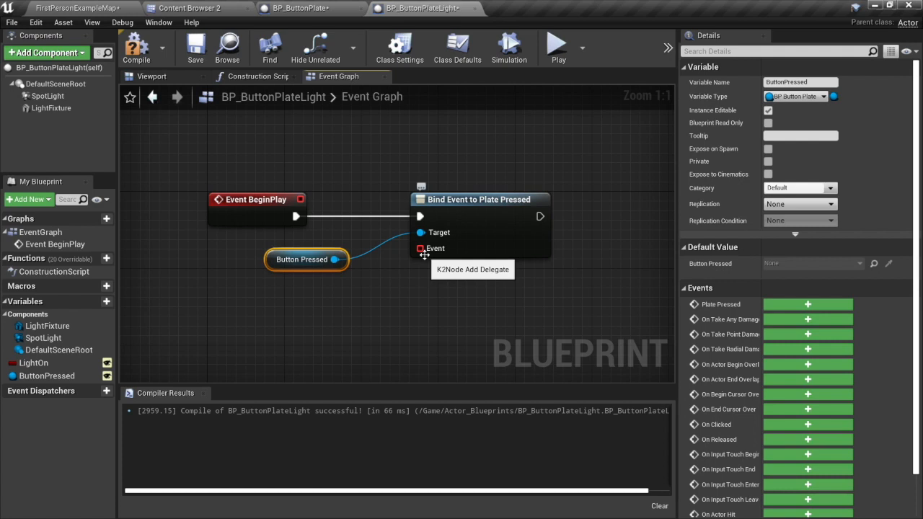
Add a custom event wired to the bind node's Event input and position it below the Button Pressed node.
drag(419, 248, 360, 326)
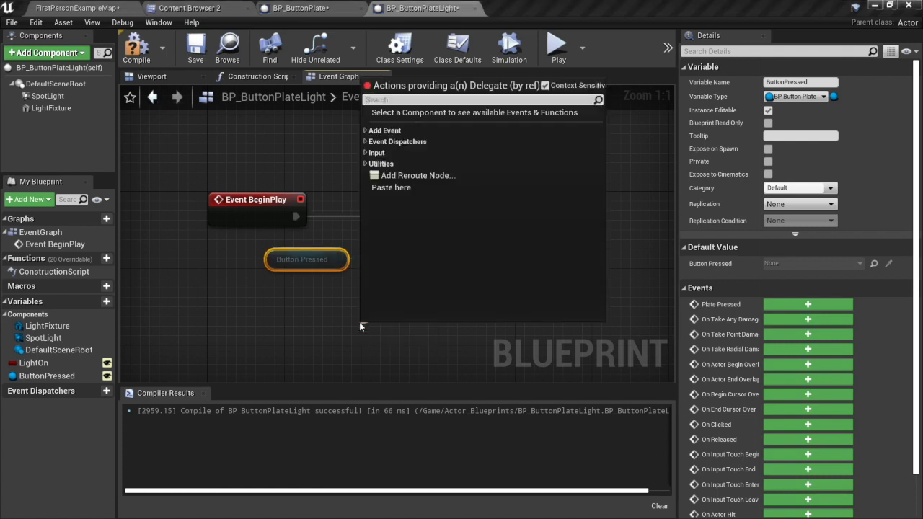
text(custom)
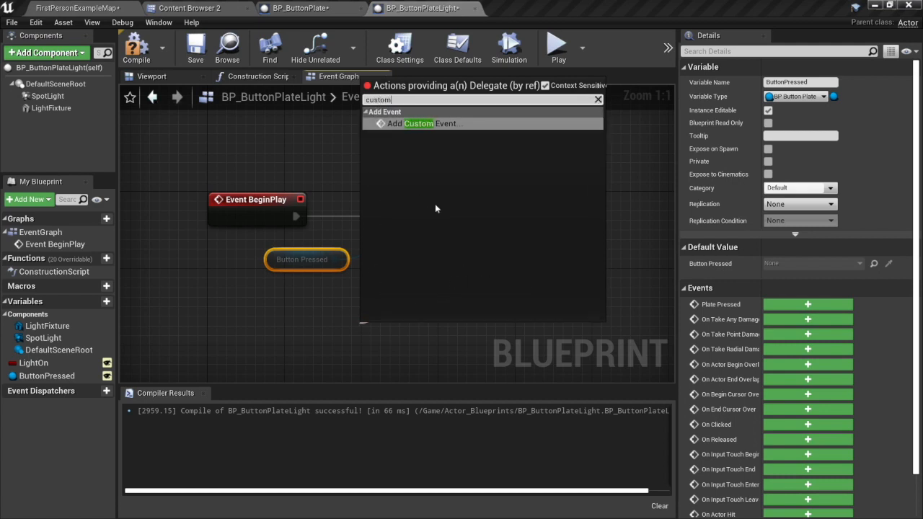
click(416, 126)
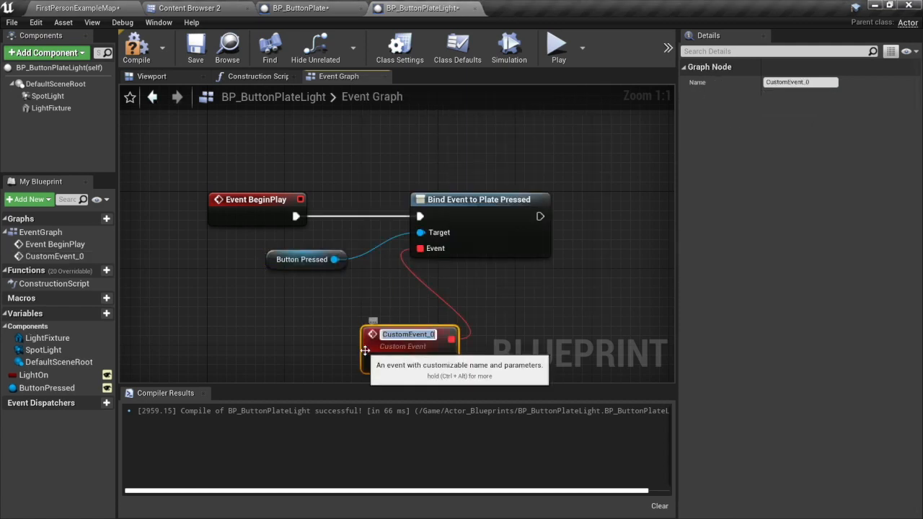
drag(208, 192, 242, 333)
click(299, 352)
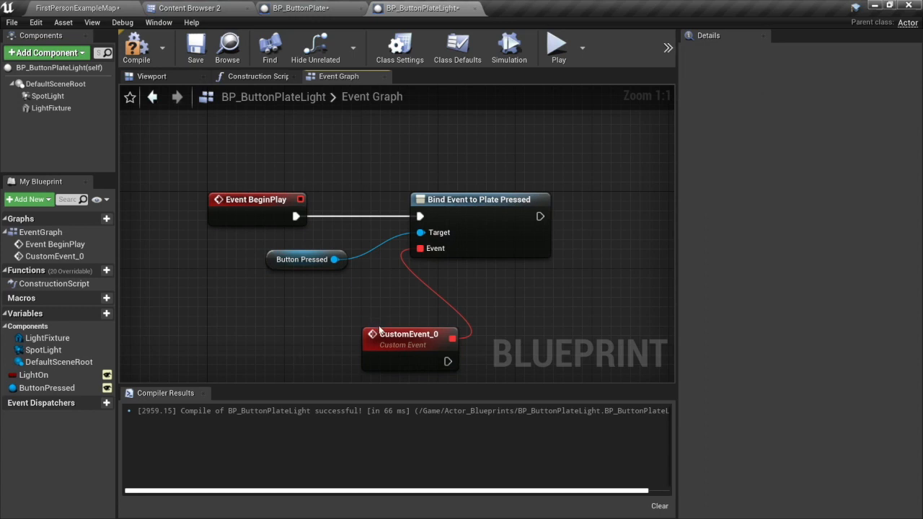
drag(372, 343, 264, 331)
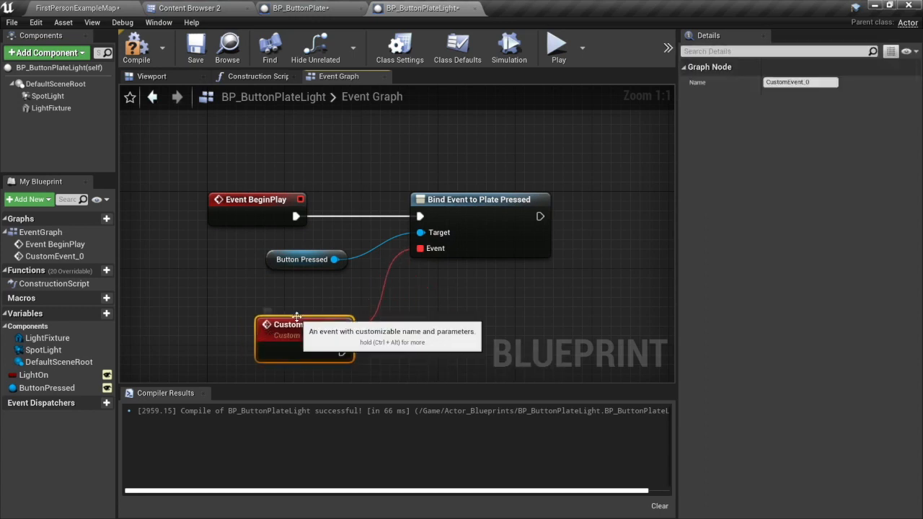
Rename the custom event to TurnLightOn.
double_click(302, 325)
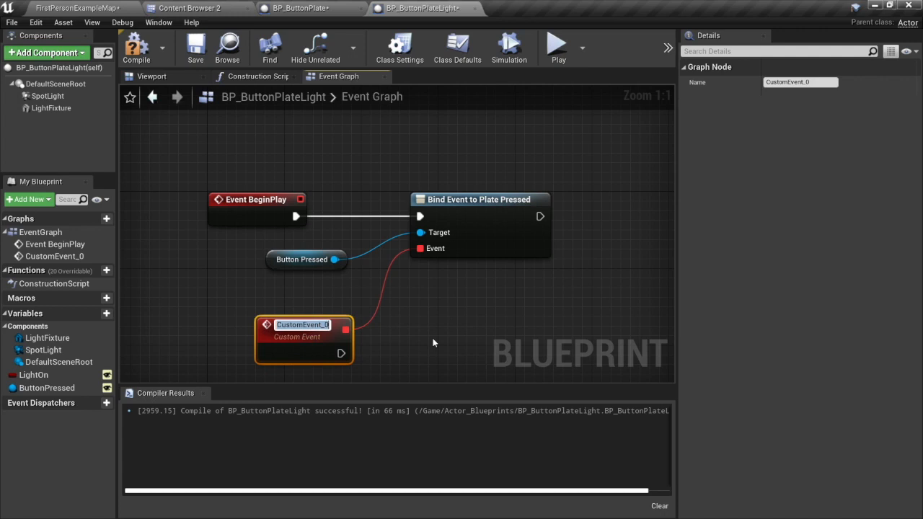
text(TurnLightOn)
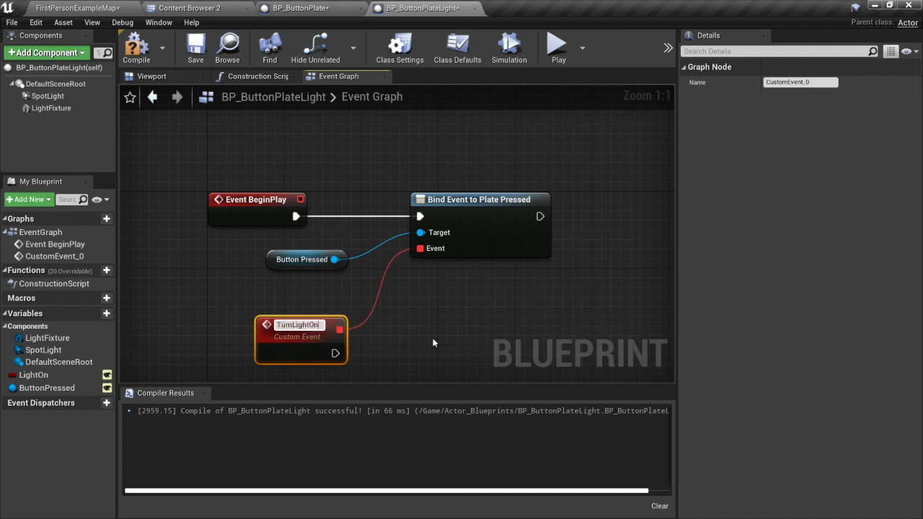
key(Return)
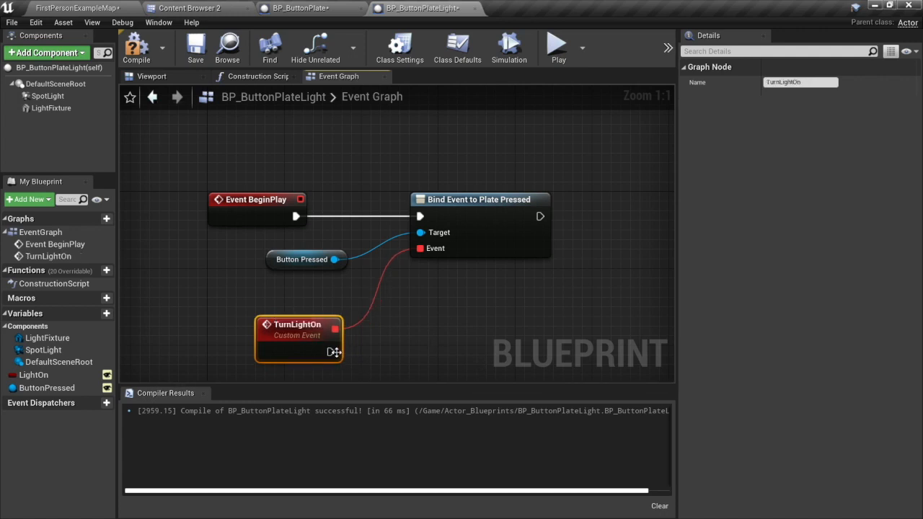
Add a Set Visibility node targeting the SpotLight component and place it beyond the TurnLightOn event, beneath the Bind Event node.
drag(330, 352, 464, 323)
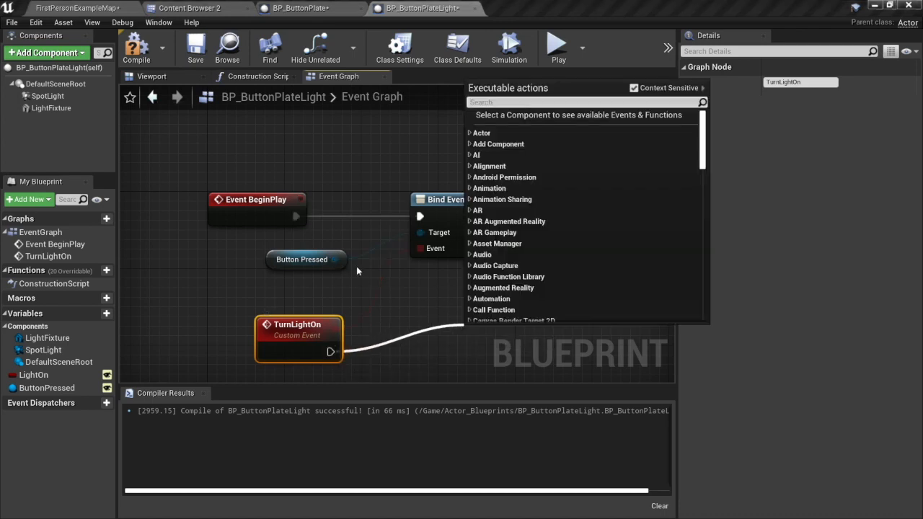
click(354, 155)
click(45, 96)
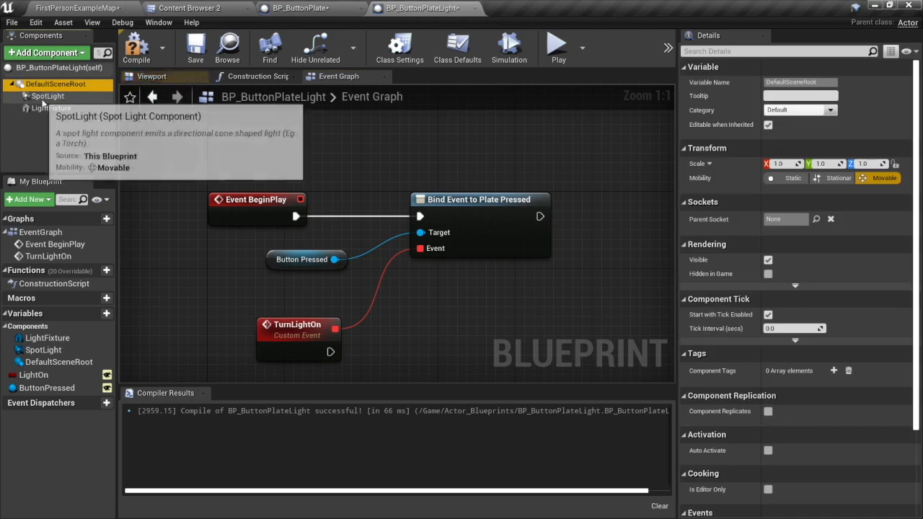
right_click(414, 316)
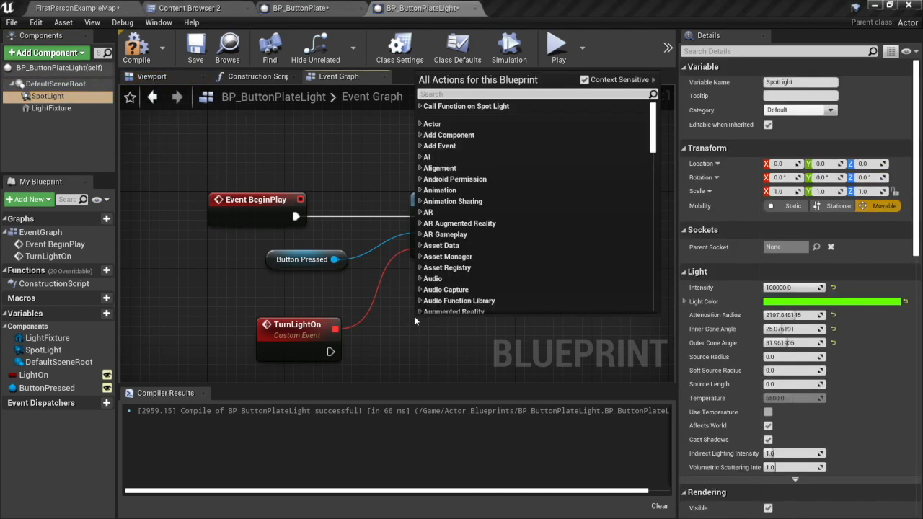
text(set visi)
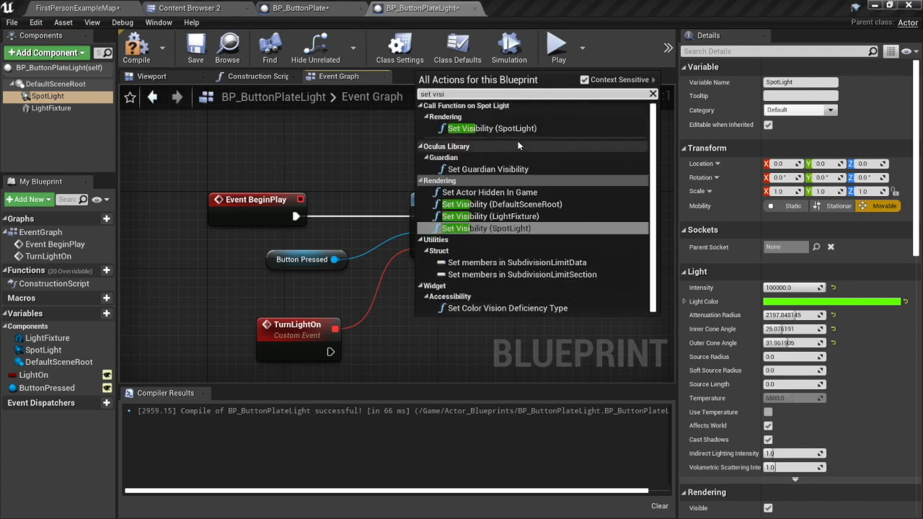
click(476, 128)
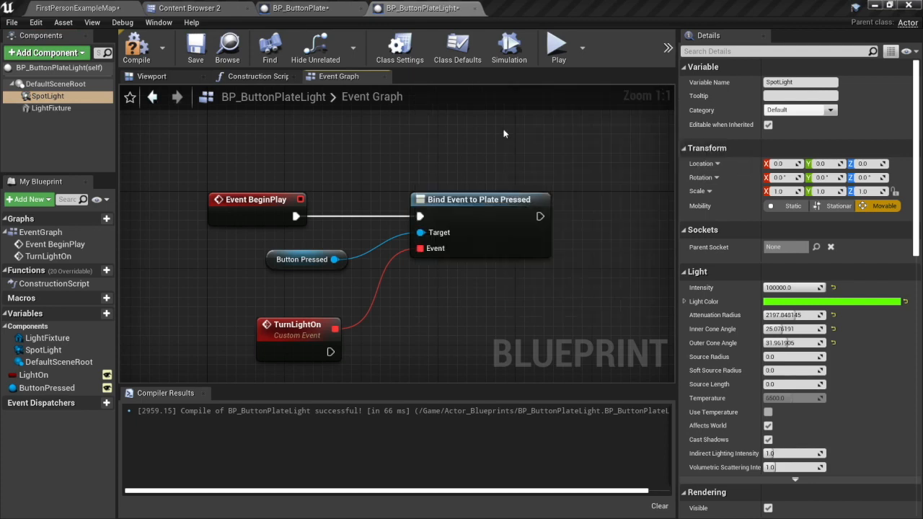
drag(463, 326, 559, 298)
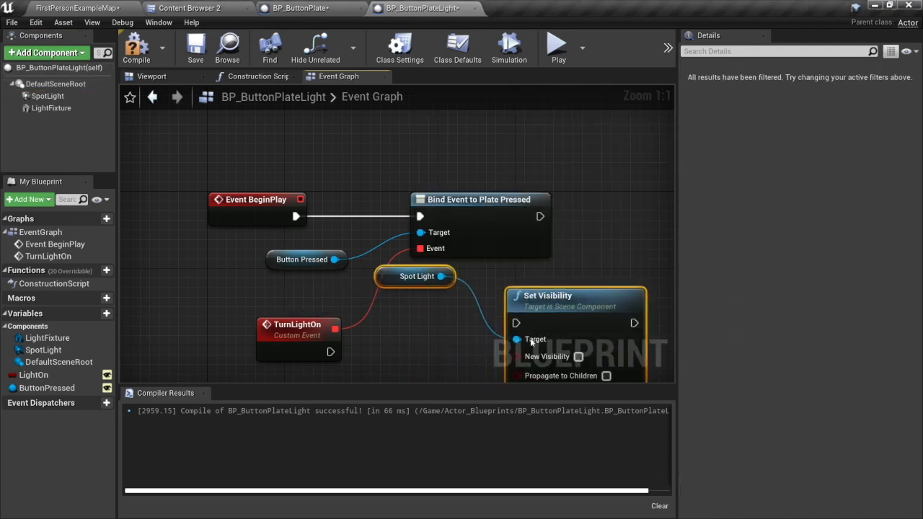
right_drag(435, 298, 371, 259)
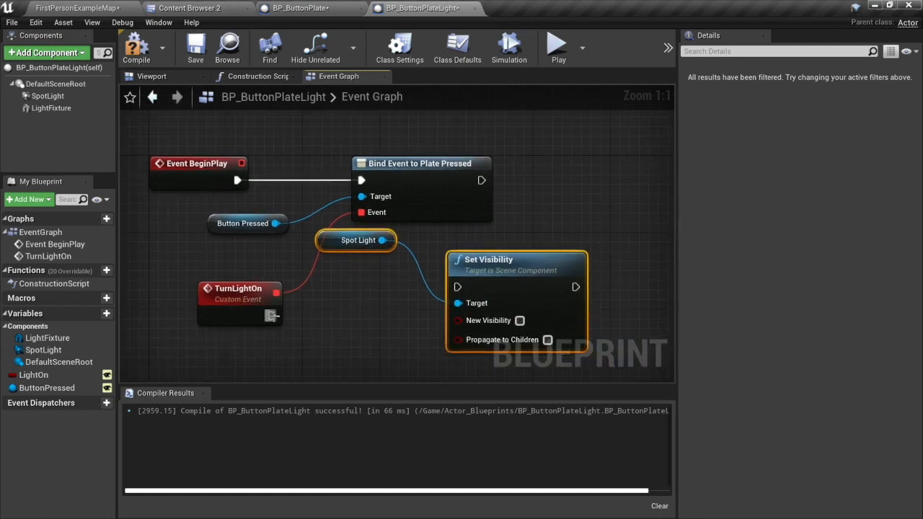
Wire TurnLightOn's execution output to Set Visibility with New Visibility enabled, level the two nodes, and compile the Blueprint.
drag(272, 315, 457, 287)
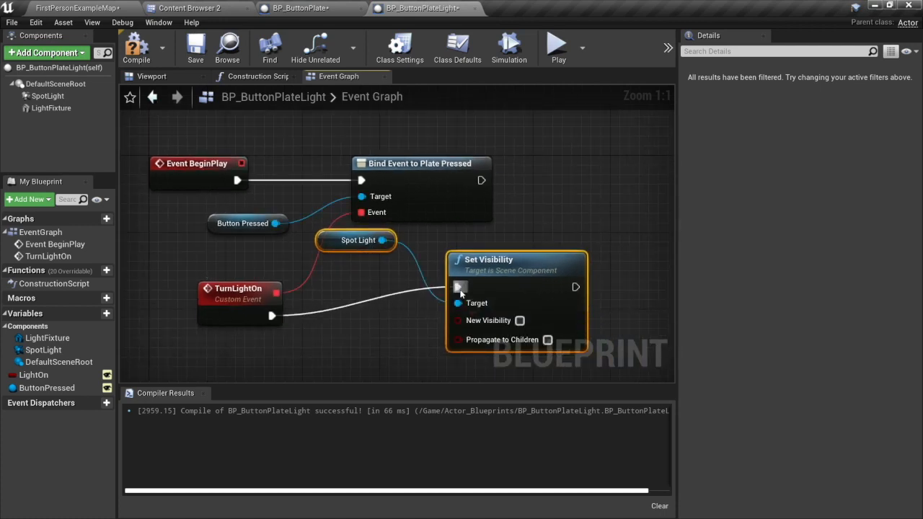
click(519, 320)
drag(515, 258, 514, 287)
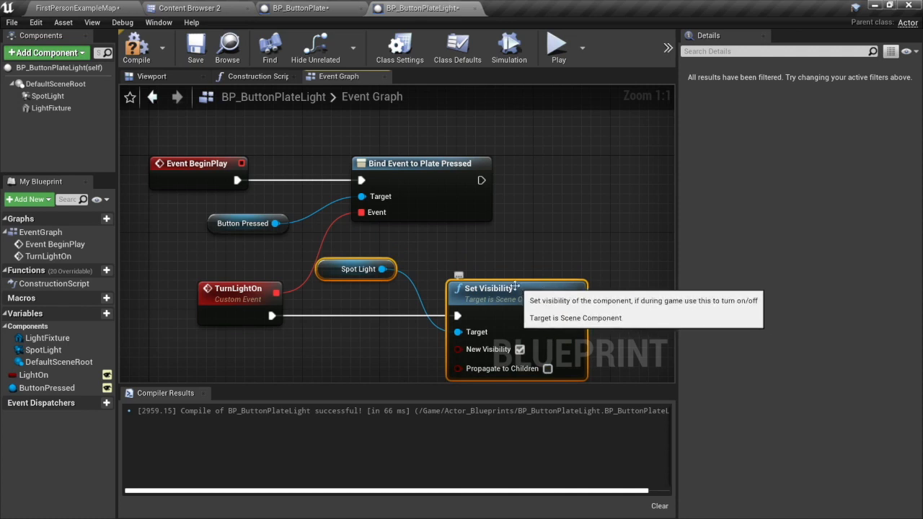
click(136, 47)
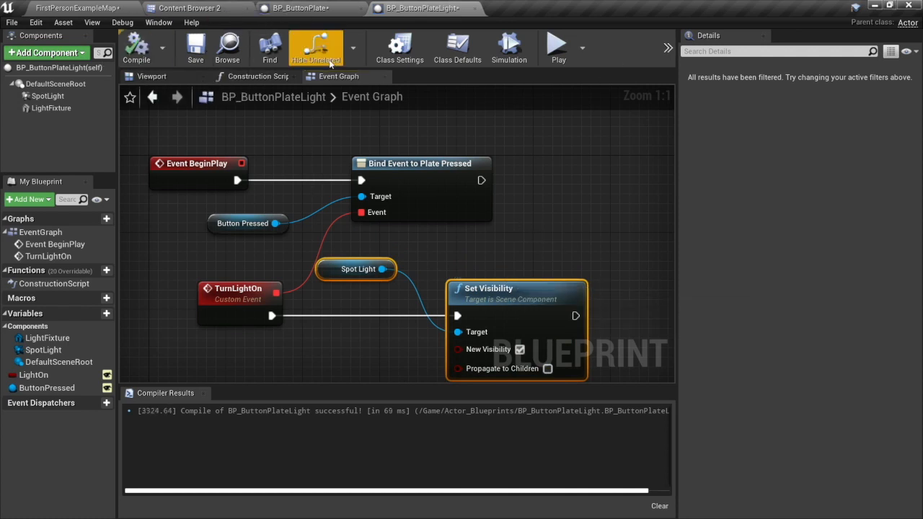
Play the FirstPersonExampleMap level and walk the character onto the green button plate to test the spotlight.
click(307, 8)
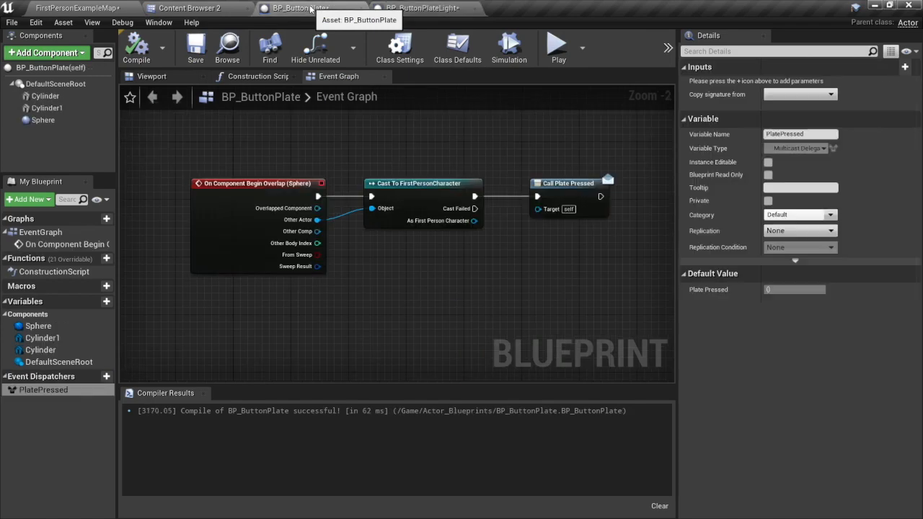
click(443, 10)
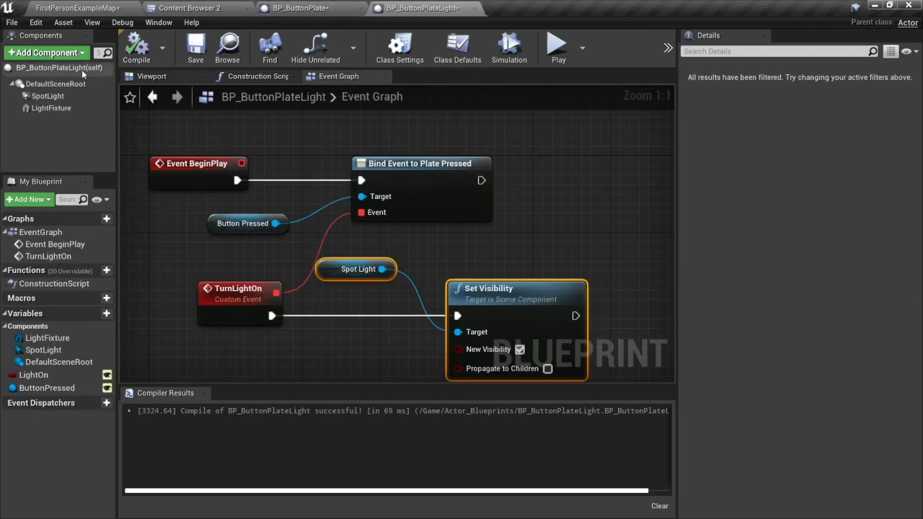
click(84, 7)
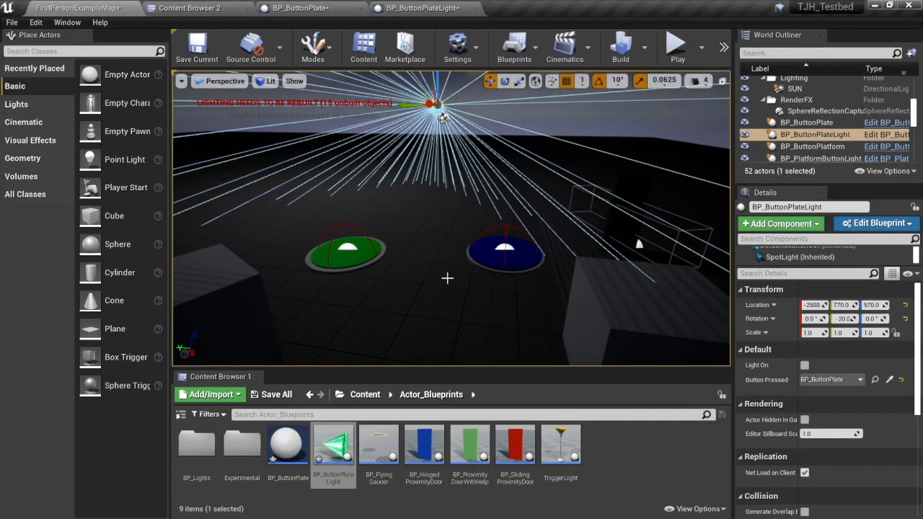
click(677, 46)
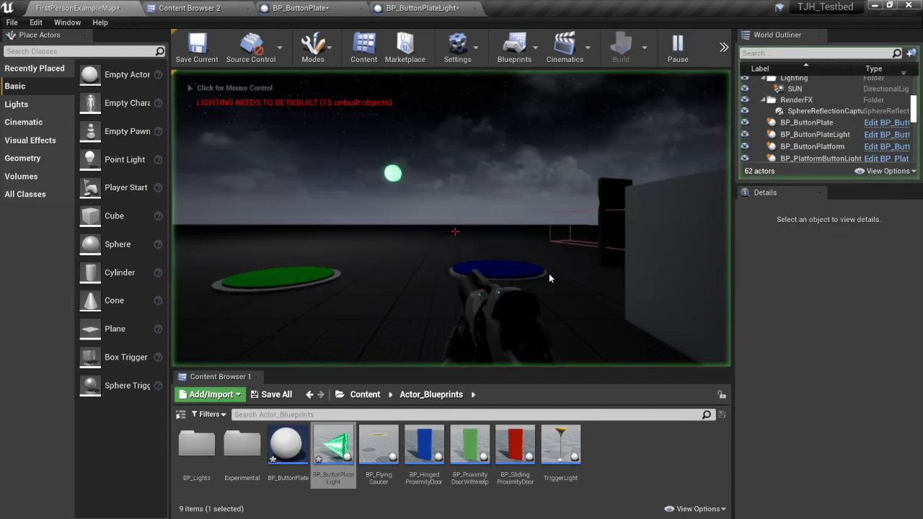
click(443, 247)
key(w)
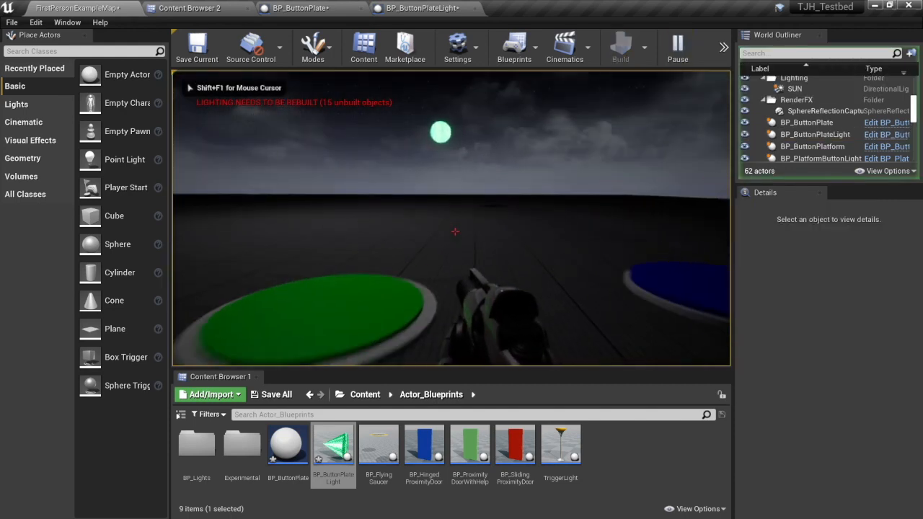
key(w)
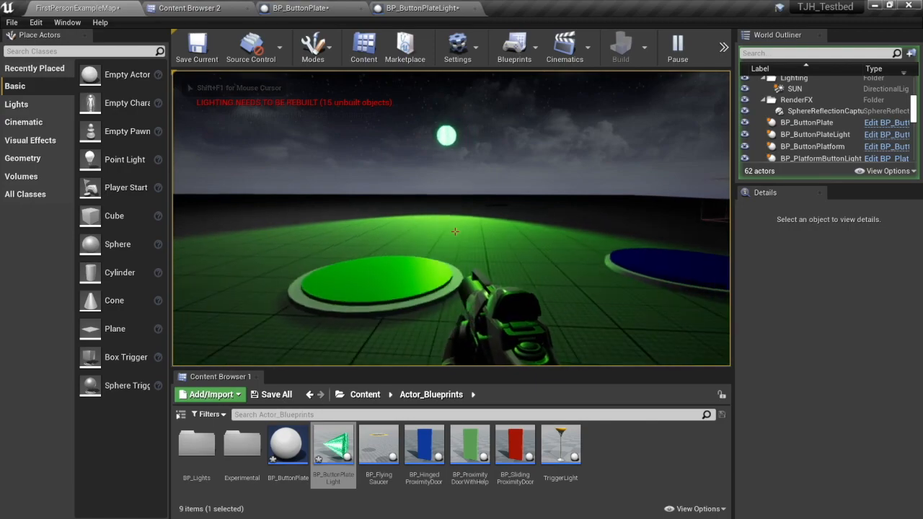